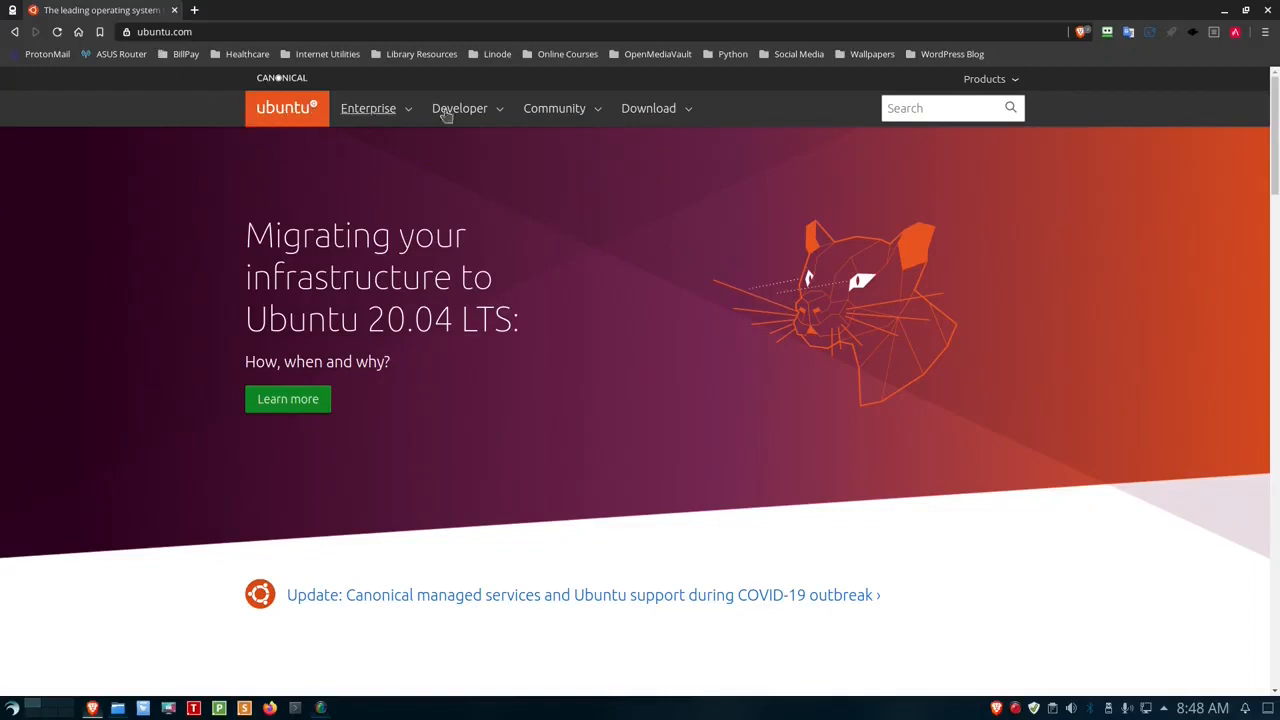
Bring up the Ubuntu Desktop 20.04 LTS download page and cancel saving the ISO file
{"action": "left_click", "coordinate": [632, 110]}
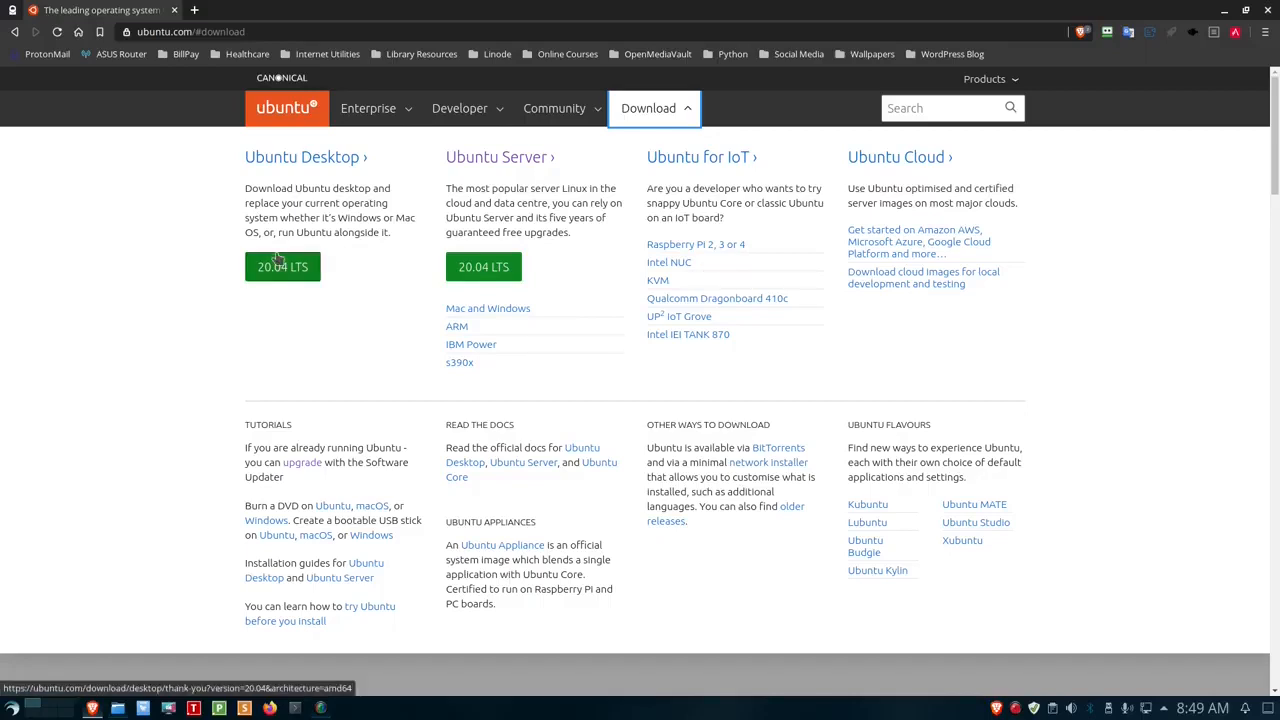
{"action": "left_click", "coordinate": [282, 270]}
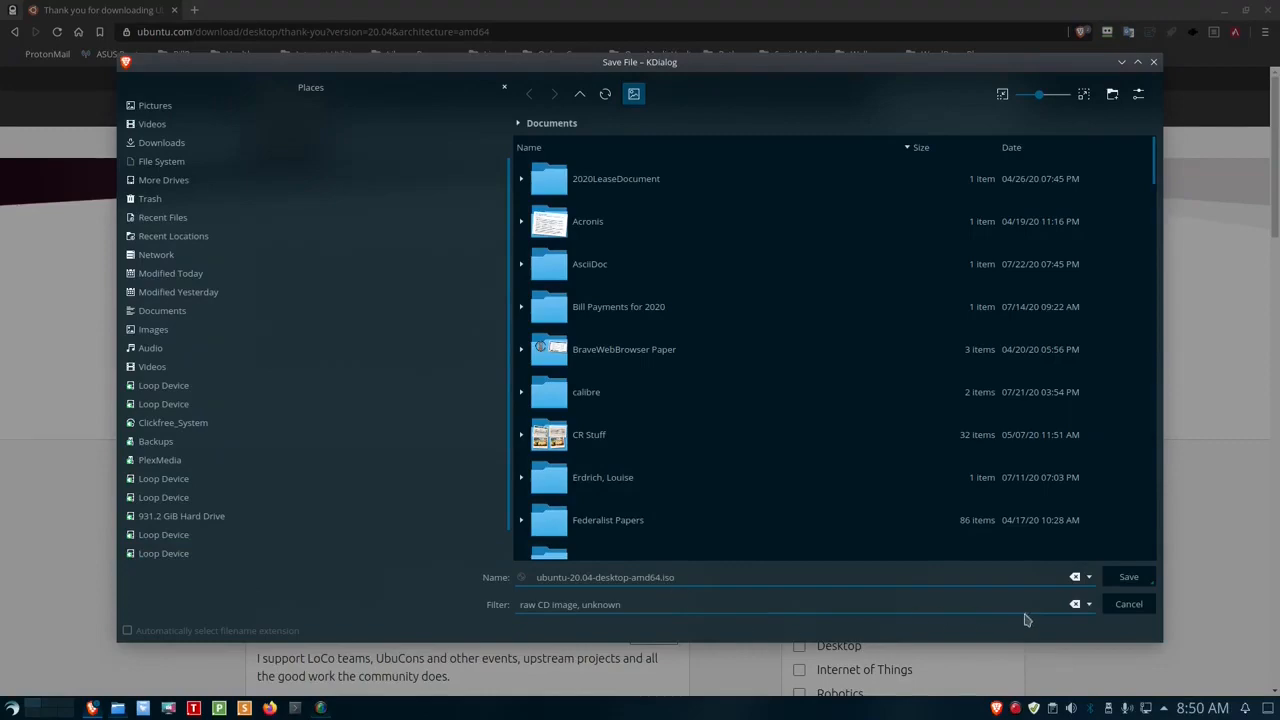
{"action": "left_click", "coordinate": [1129, 604]}
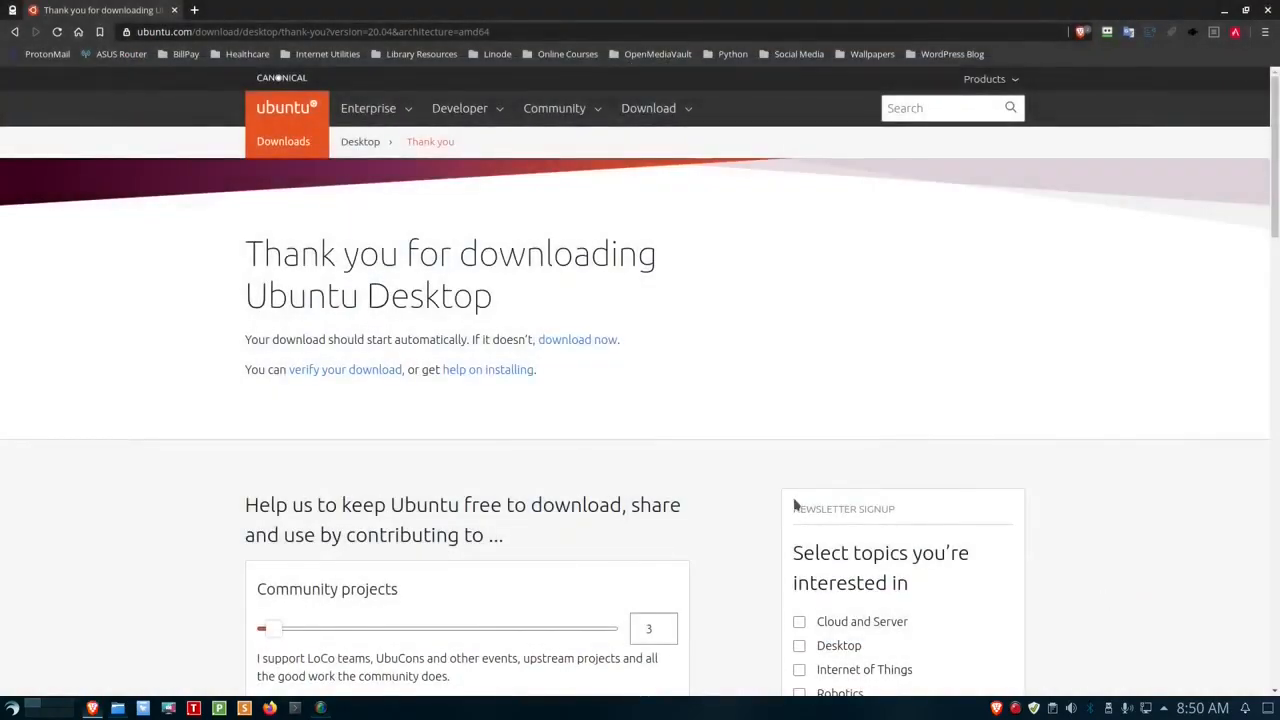
Review the contribution options and follow-up links on the download page, including the guide on how to upgrade
{"action": "scroll", "coordinate": [795, 505], "scroll_direction": "down", "scroll_amount": 3}
{"action": "scroll", "coordinate": [788, 505], "scroll_direction": "down", "scroll_amount": 1}
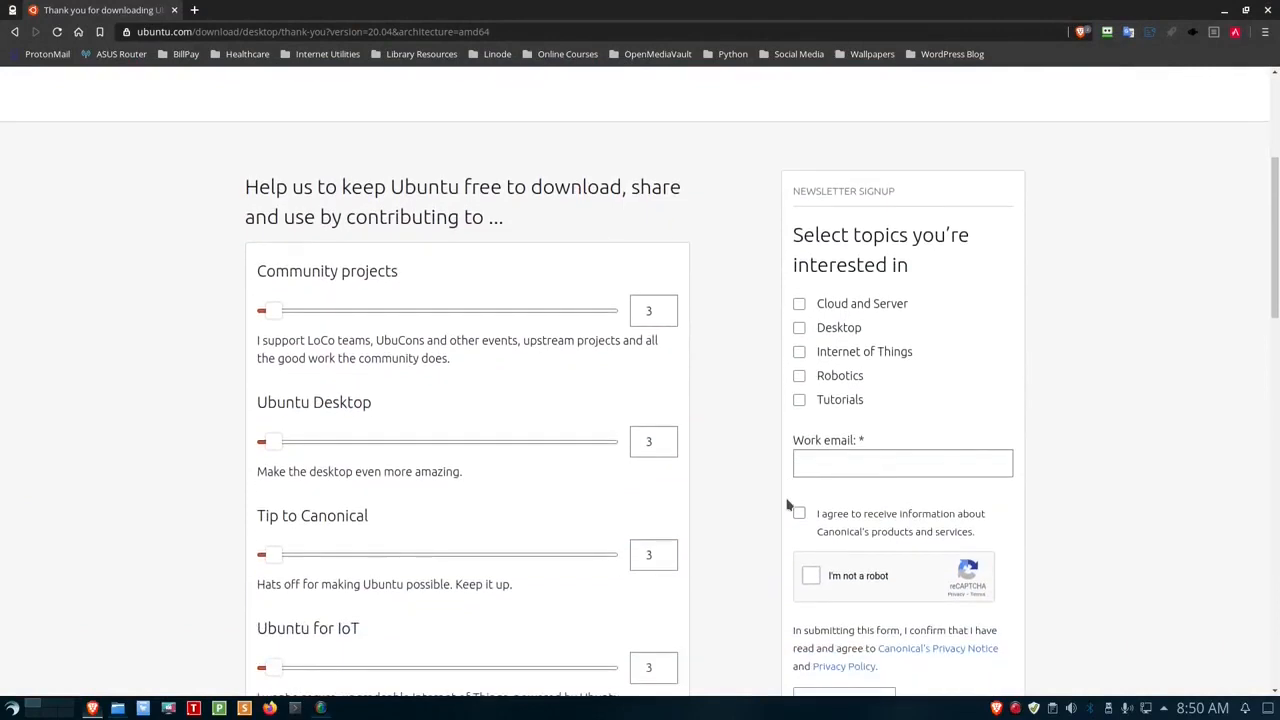
{"action": "scroll", "coordinate": [788, 507], "scroll_direction": "down", "scroll_amount": 1}
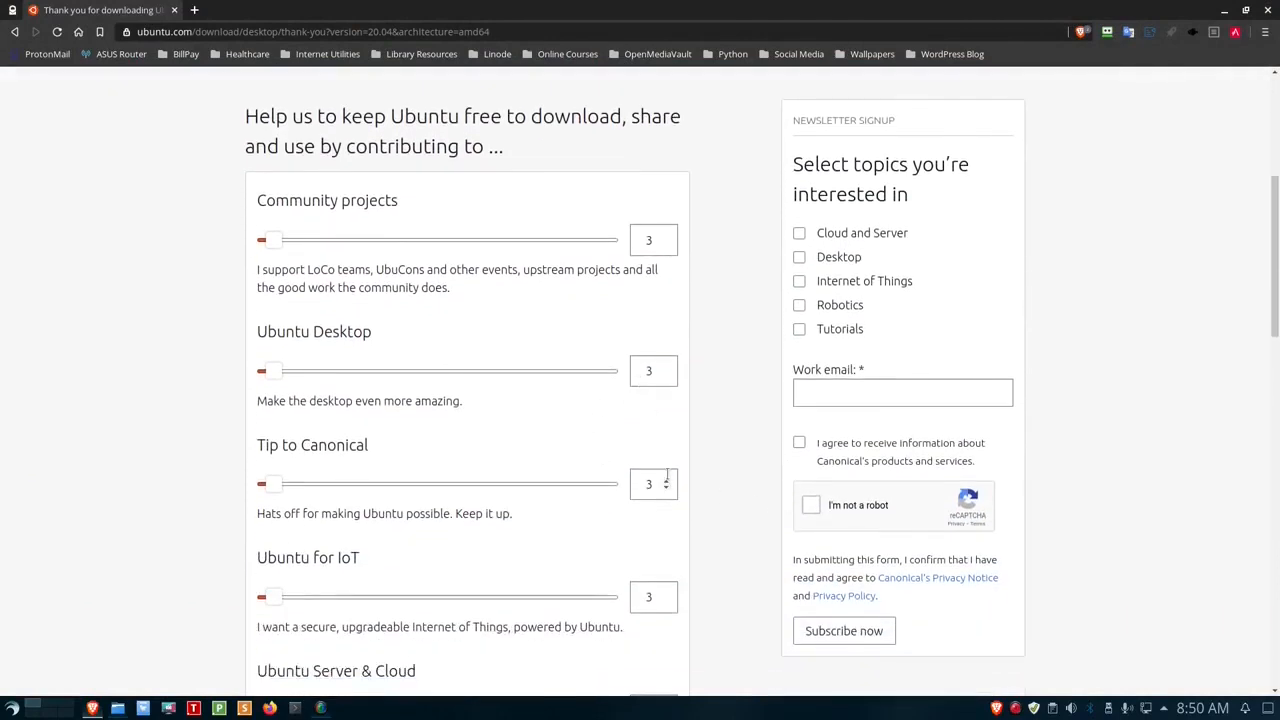
{"action": "scroll", "coordinate": [667, 480], "scroll_direction": "down", "scroll_amount": 2}
{"action": "scroll", "coordinate": [667, 476], "scroll_direction": "down", "scroll_amount": 4}
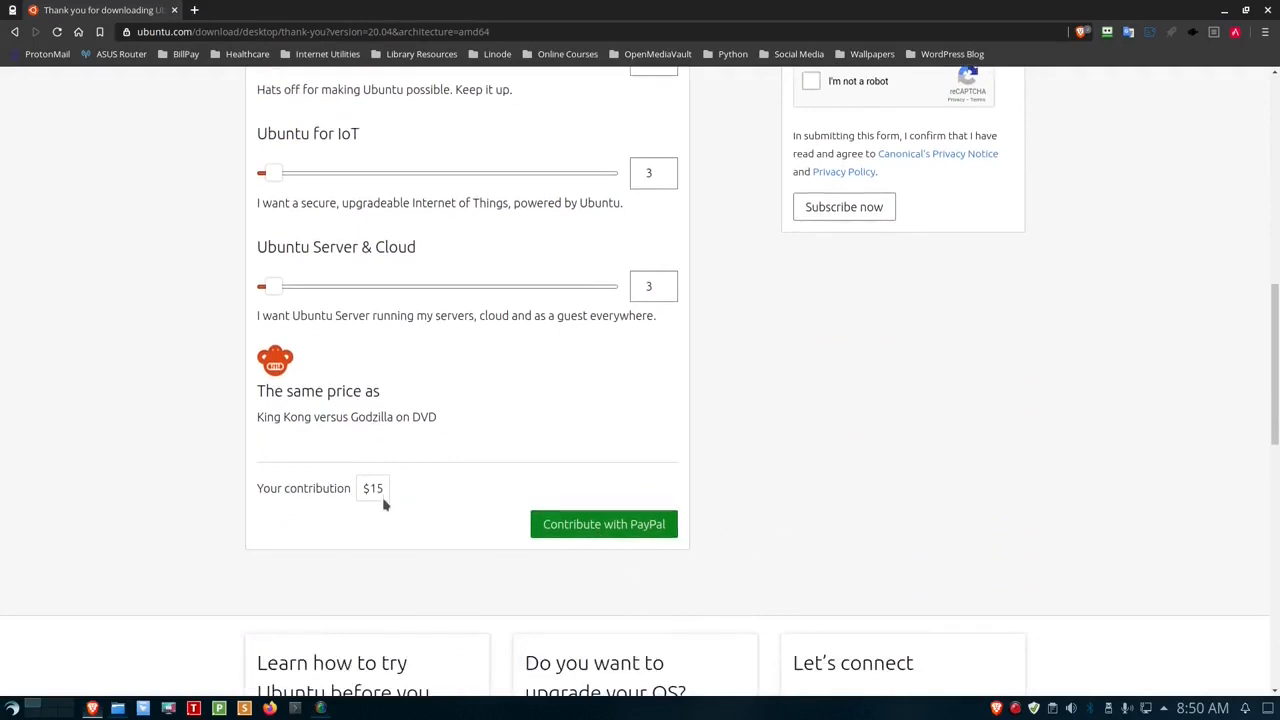
{"action": "scroll", "coordinate": [457, 462], "scroll_direction": "up", "scroll_amount": 5}
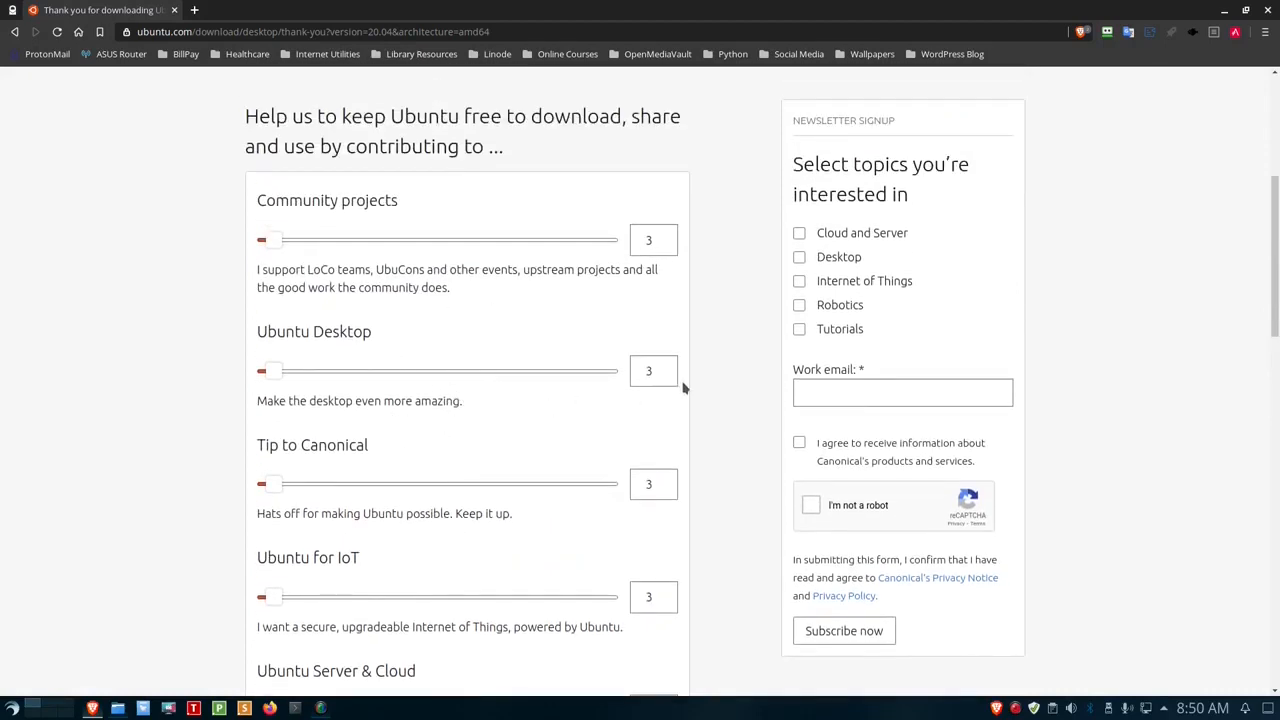
{"action": "scroll", "coordinate": [706, 429], "scroll_direction": "down", "scroll_amount": 5}
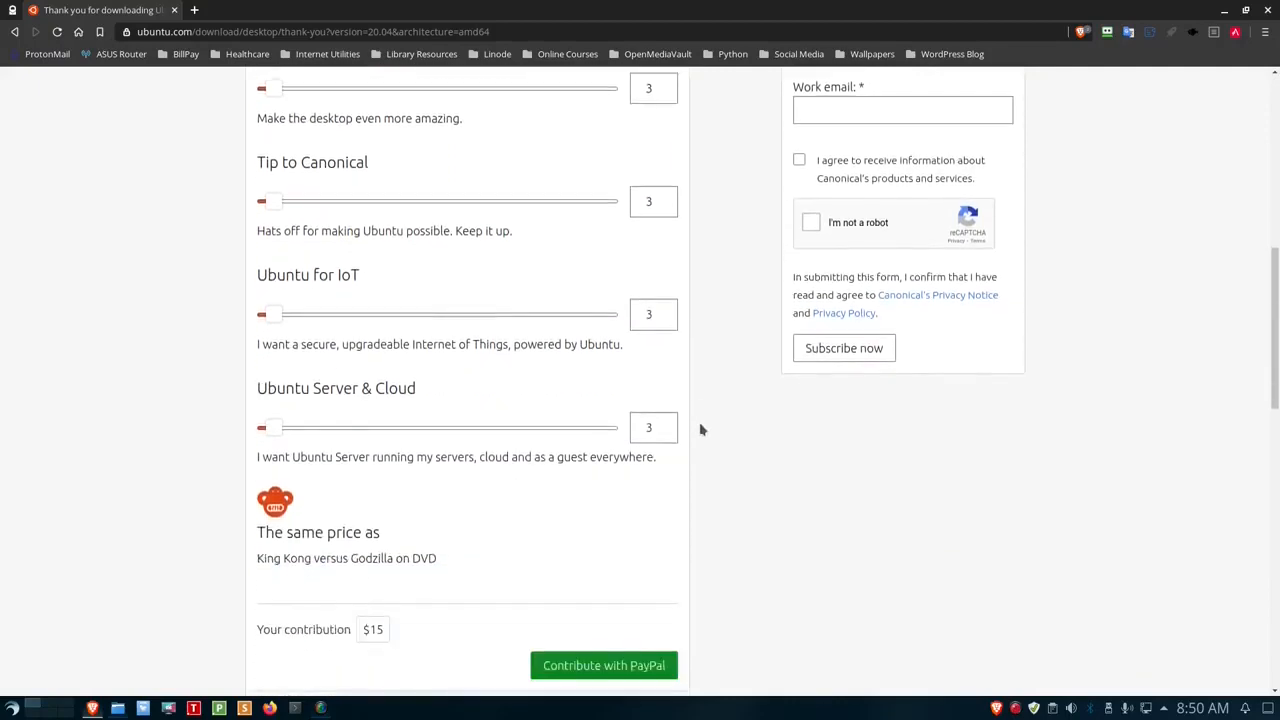
{"action": "scroll", "coordinate": [596, 578], "scroll_direction": "down", "scroll_amount": 2}
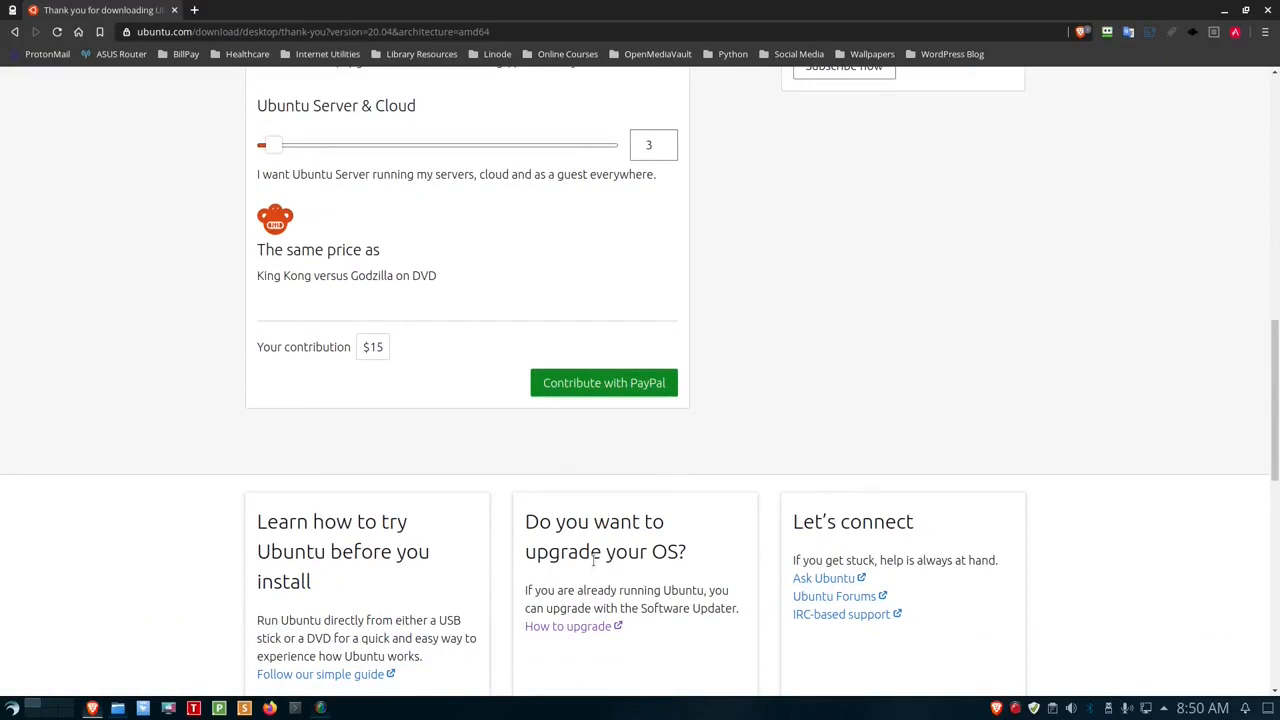
{"action": "scroll", "coordinate": [594, 561], "scroll_direction": "down", "scroll_amount": 1}
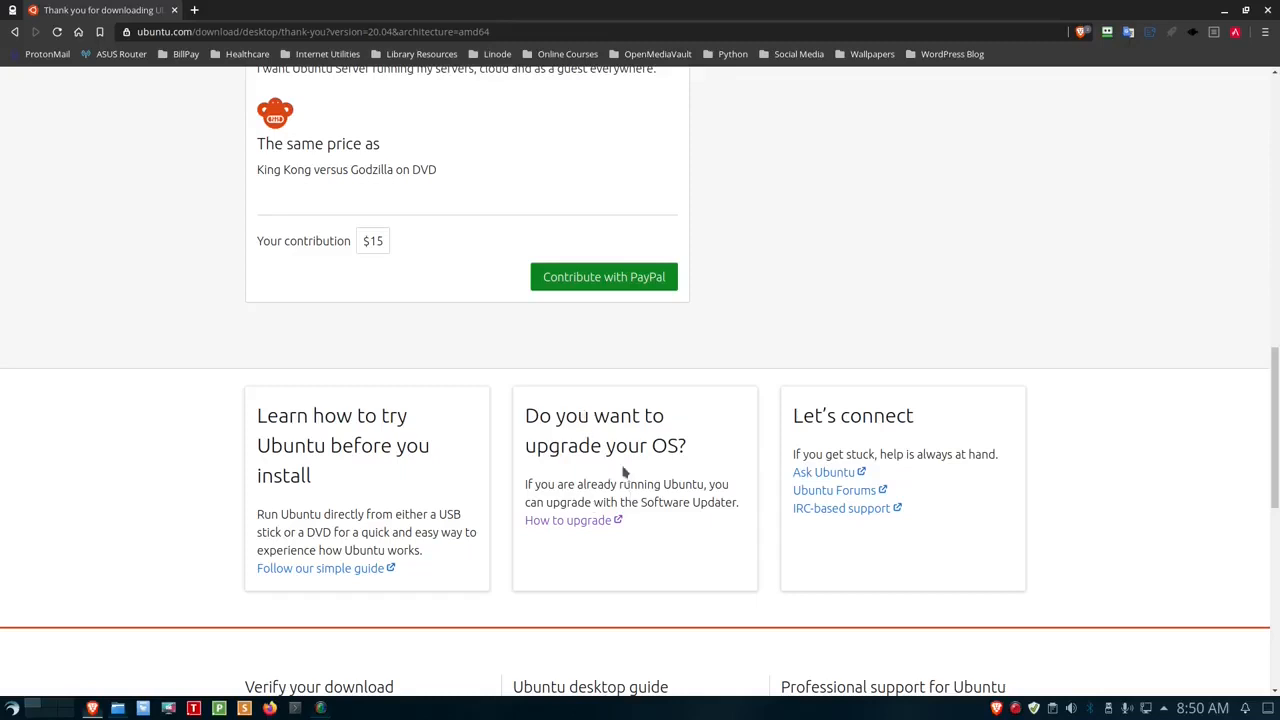
{"action": "left_click", "coordinate": [562, 522]}
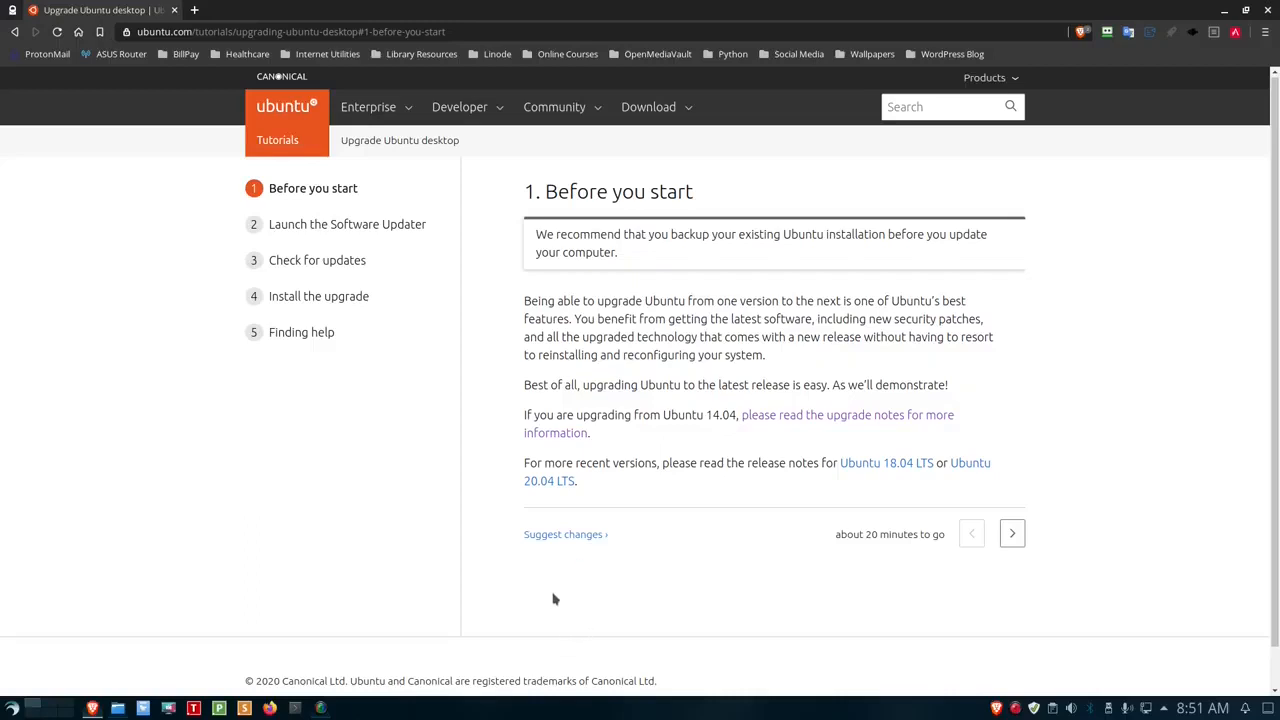
Switch to an empty desktop and launch VirtualBox from the installed applications
{"action": "left_click", "coordinate": [48, 707]}
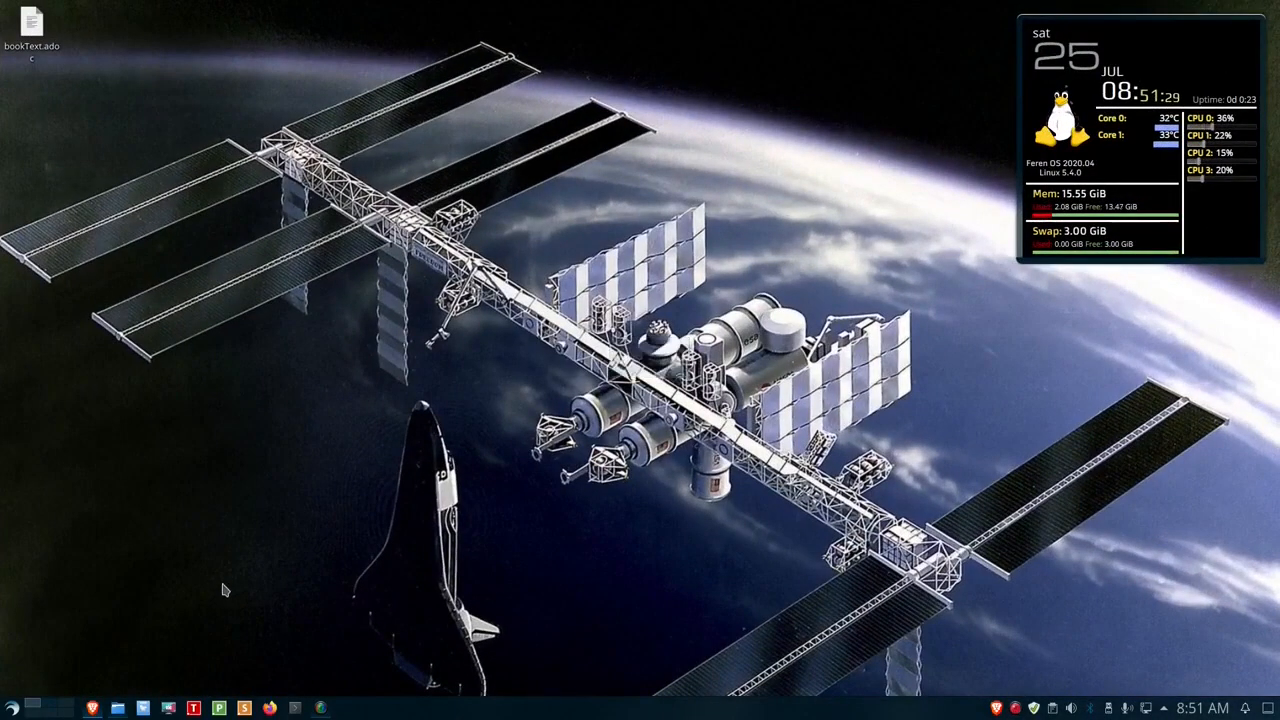
{"action": "left_click", "coordinate": [13, 707]}
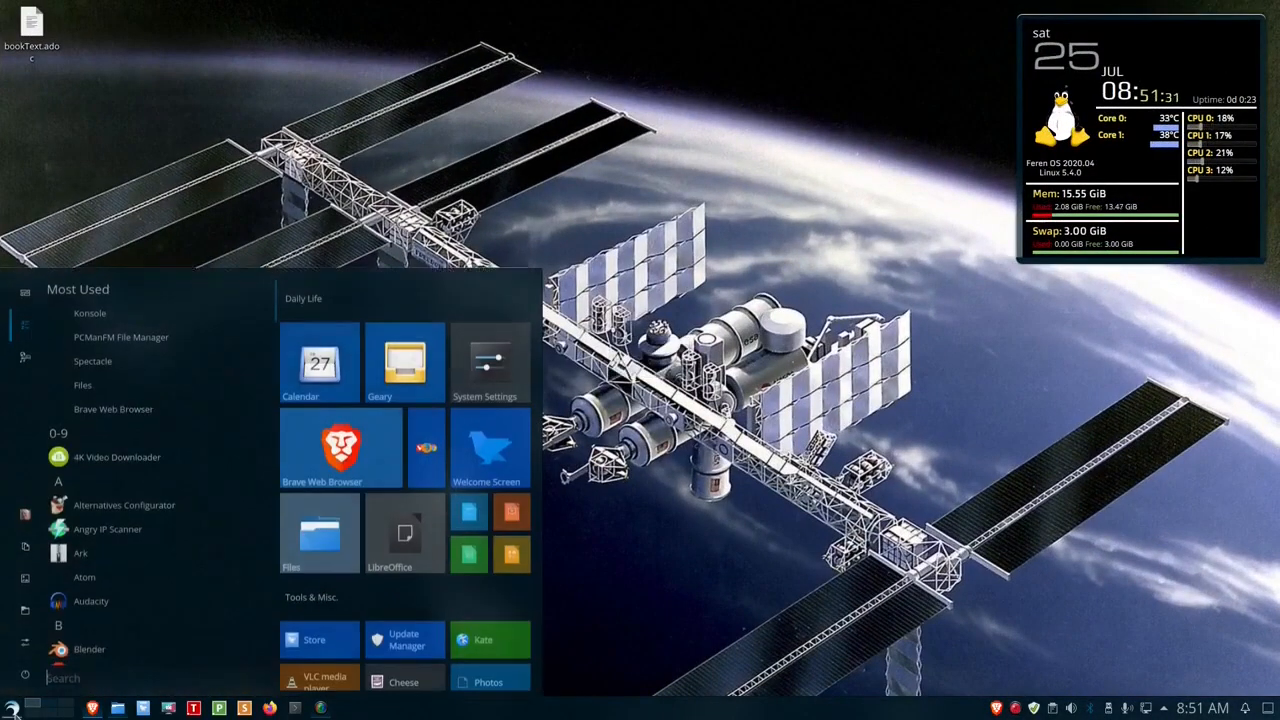
{"action": "left_click", "coordinate": [118, 479]}
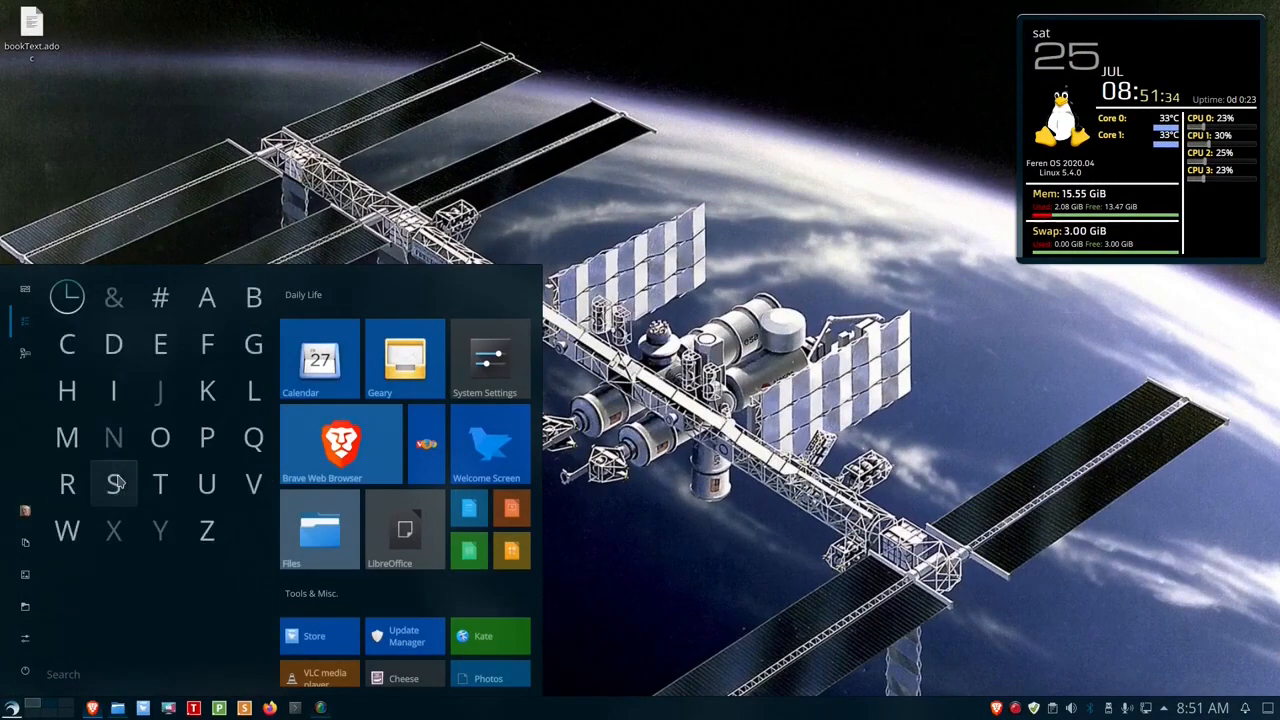
{"action": "left_click", "coordinate": [248, 490]}
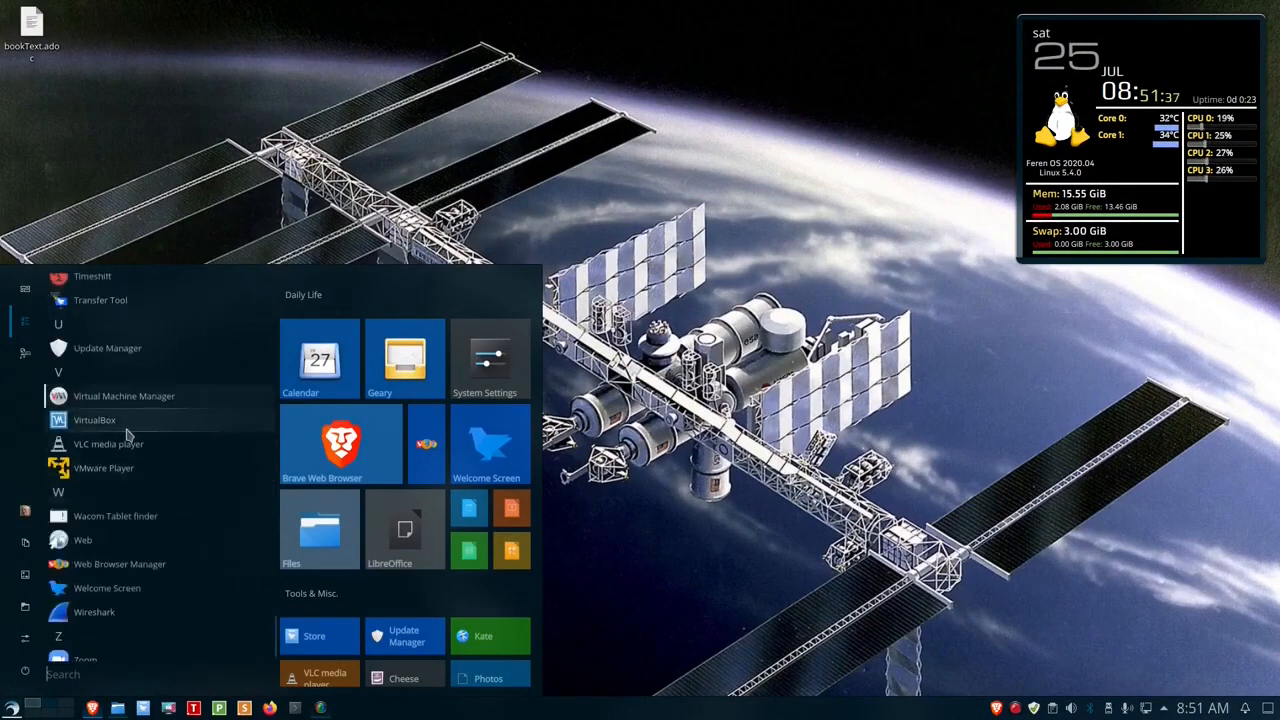
{"action": "left_click", "coordinate": [109, 424]}
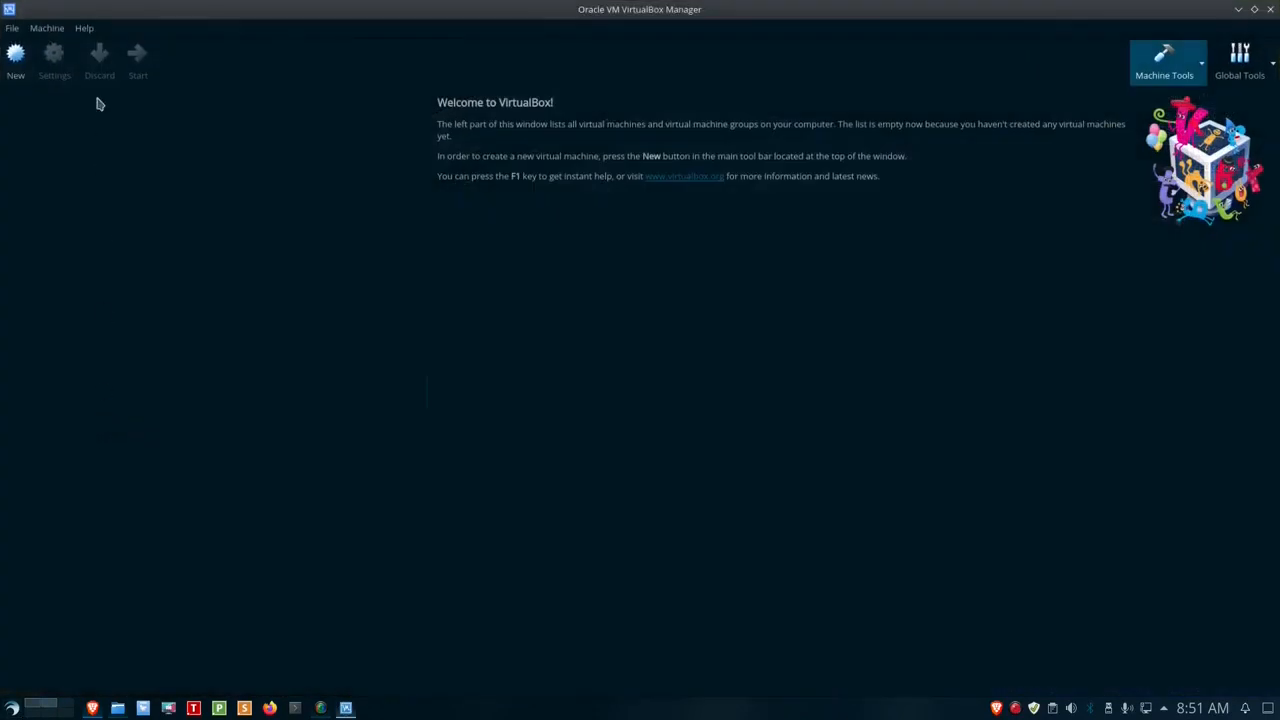
Check the VirtualBox version information and close it again
{"action": "left_click", "coordinate": [85, 29]}
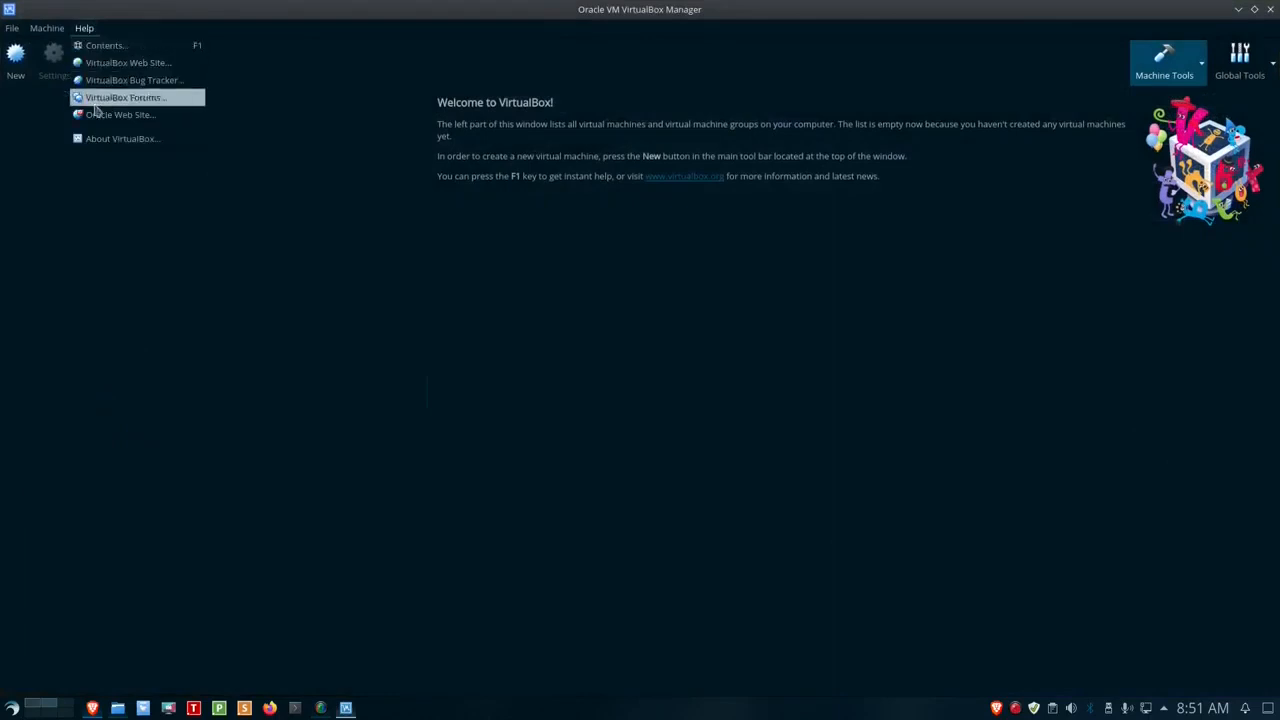
{"action": "left_click", "coordinate": [104, 139]}
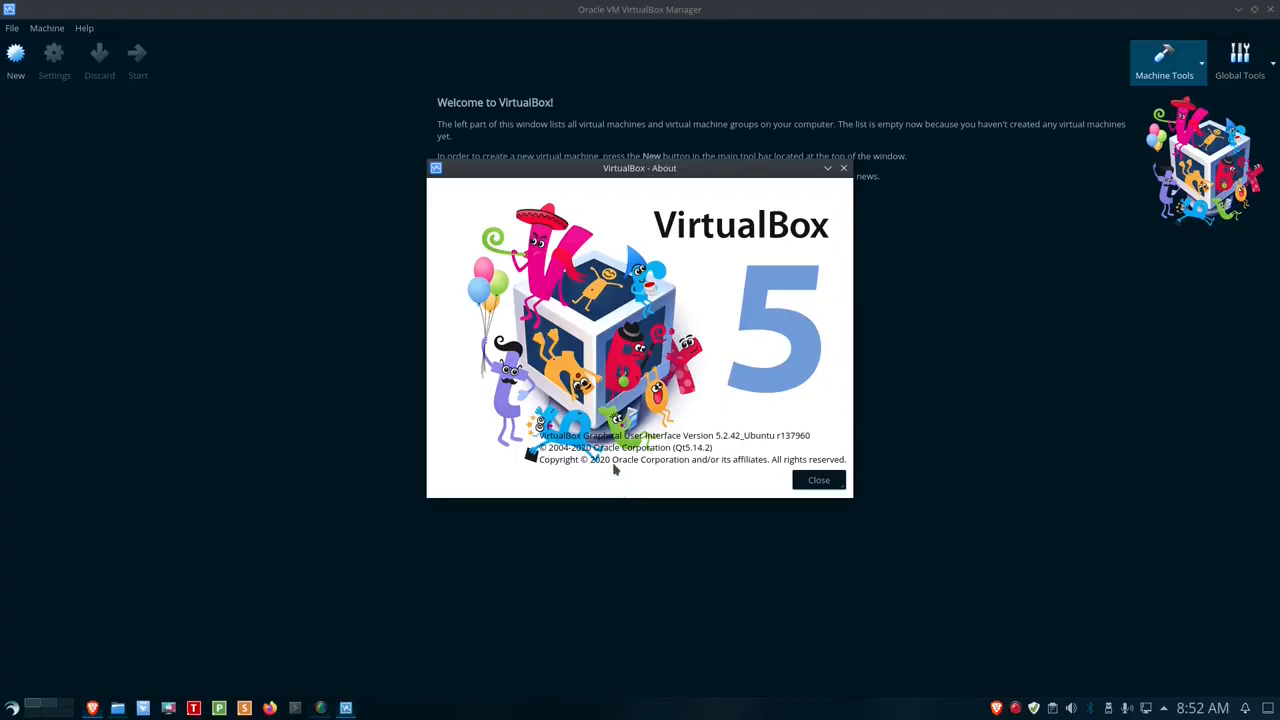
{"action": "left_click", "coordinate": [820, 484]}
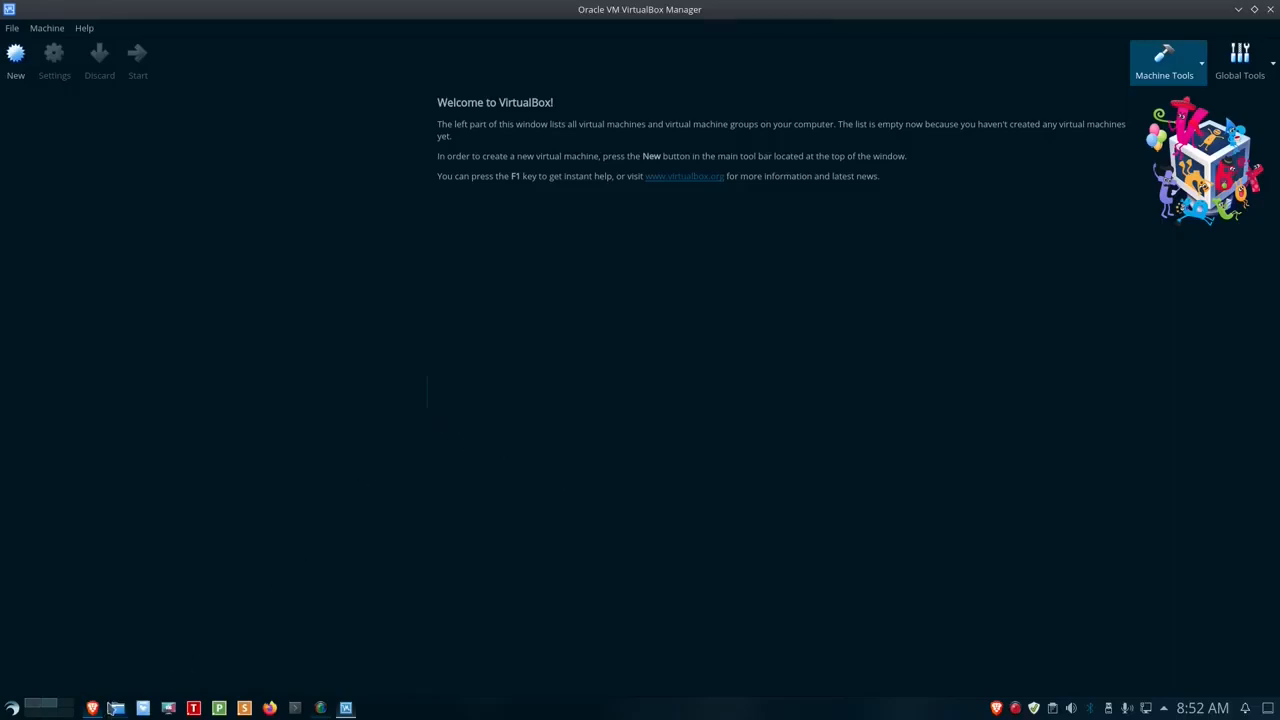
Look through the ISO Pool folder on the filestorvol2 network share for the Ubuntu 20.04 images, and close the file manager
{"action": "left_click", "coordinate": [117, 708]}
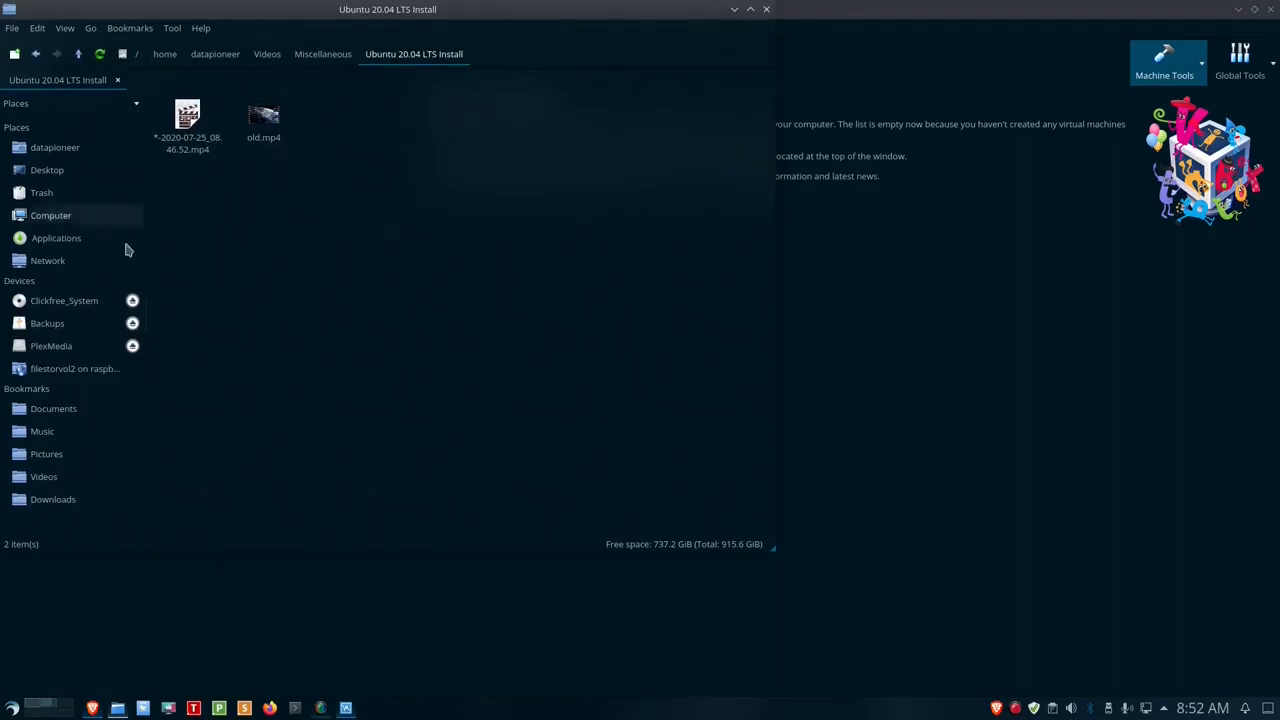
{"action": "left_click", "coordinate": [63, 370]}
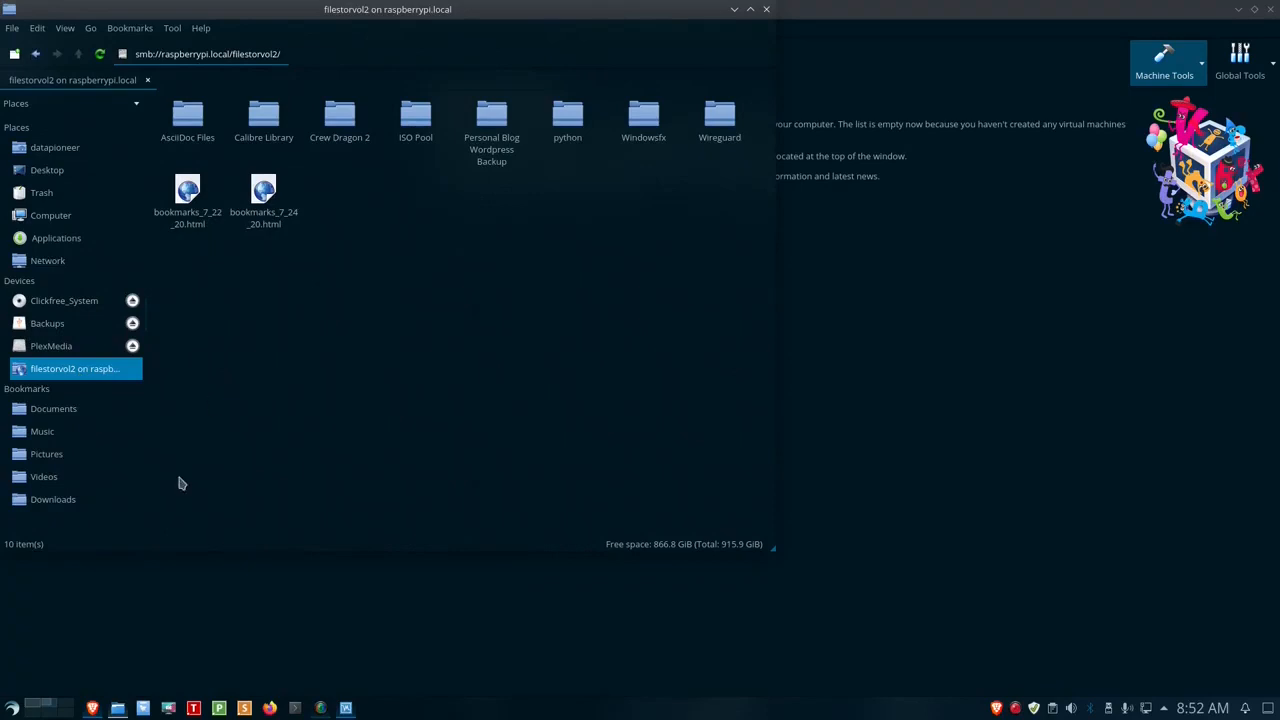
{"action": "left_click", "coordinate": [415, 128]}
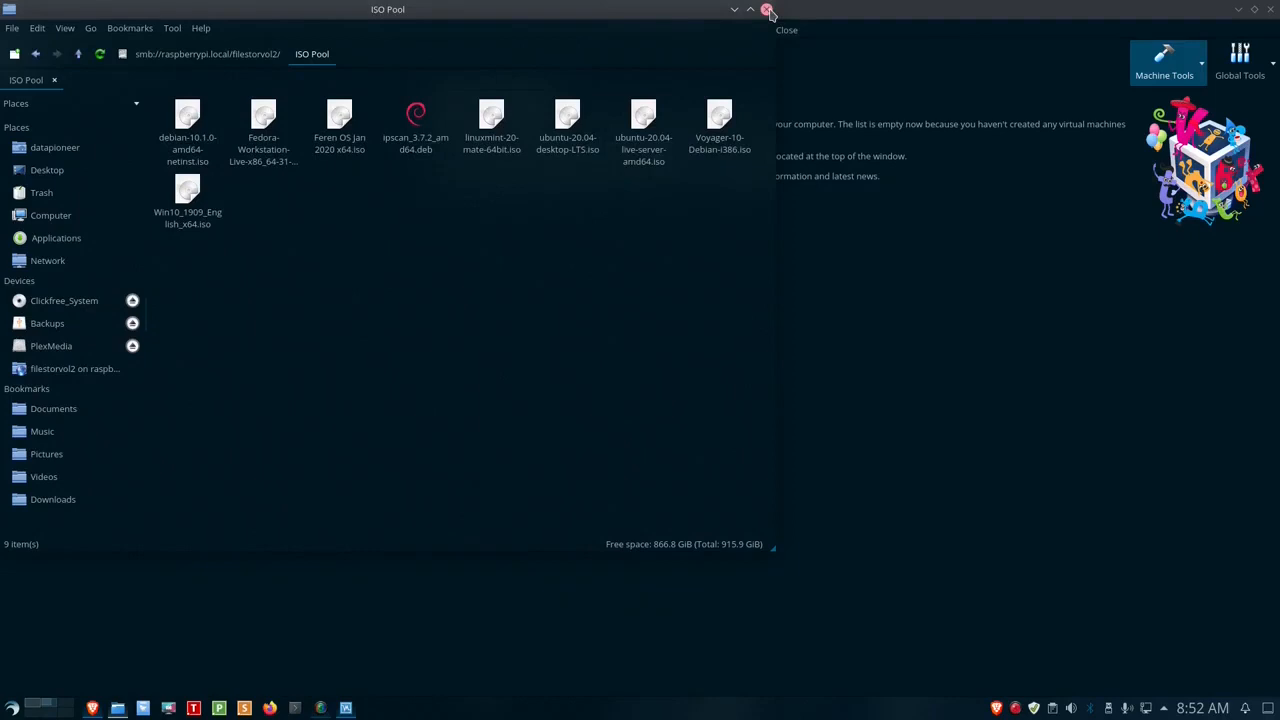
{"action": "left_click", "coordinate": [767, 10]}
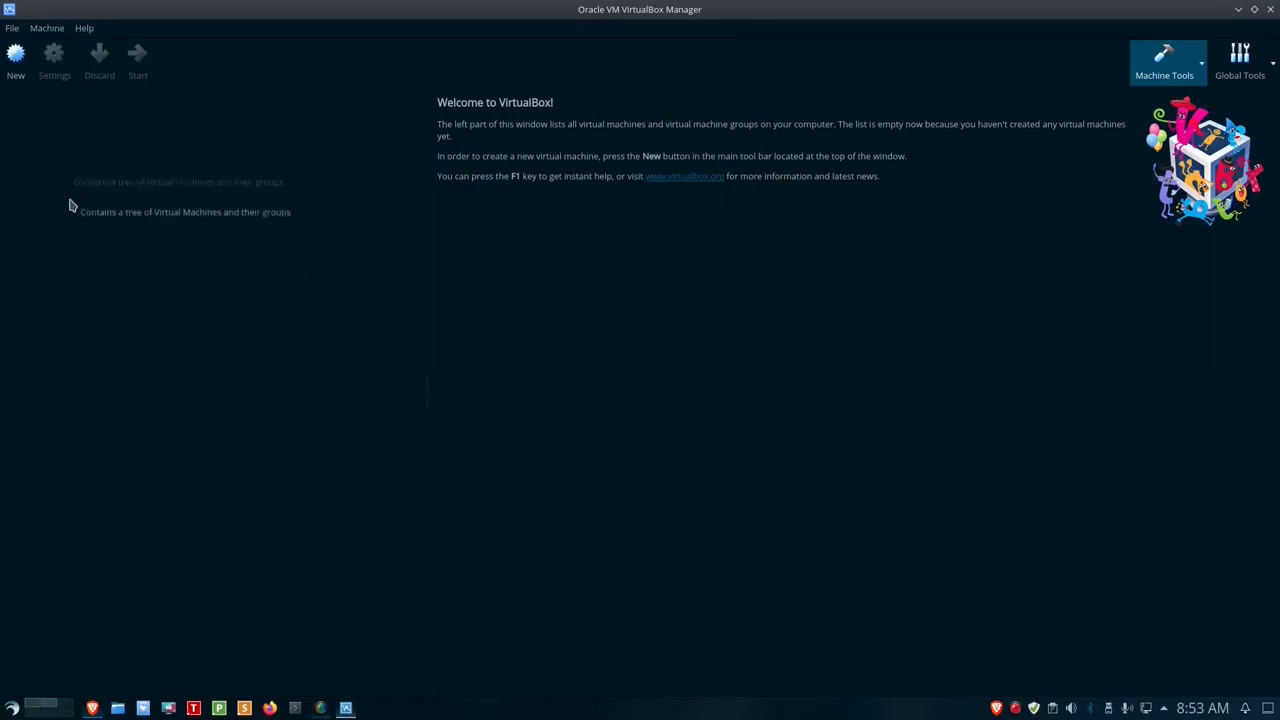
Start a new virtual machine named Ubuntu and review the available Linux versions without changing the selection
{"action": "left_click", "coordinate": [14, 60]}
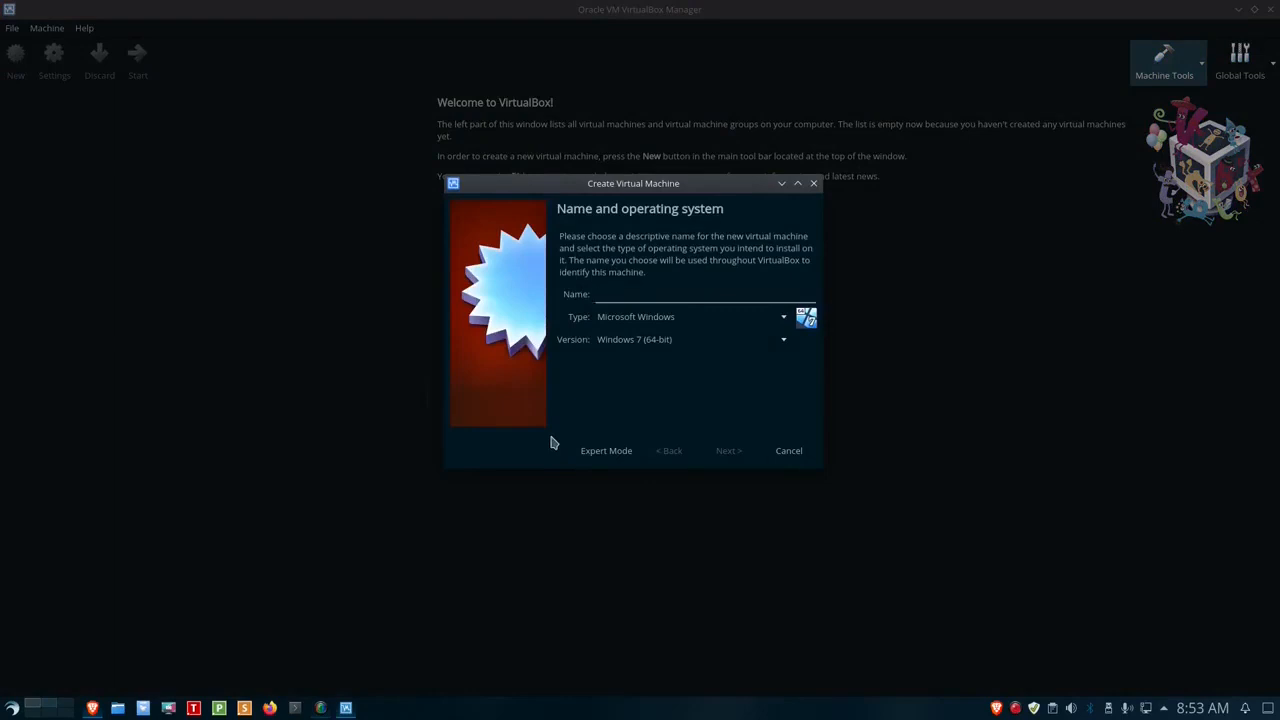
{"action": "type", "text": "Ubuntu"}
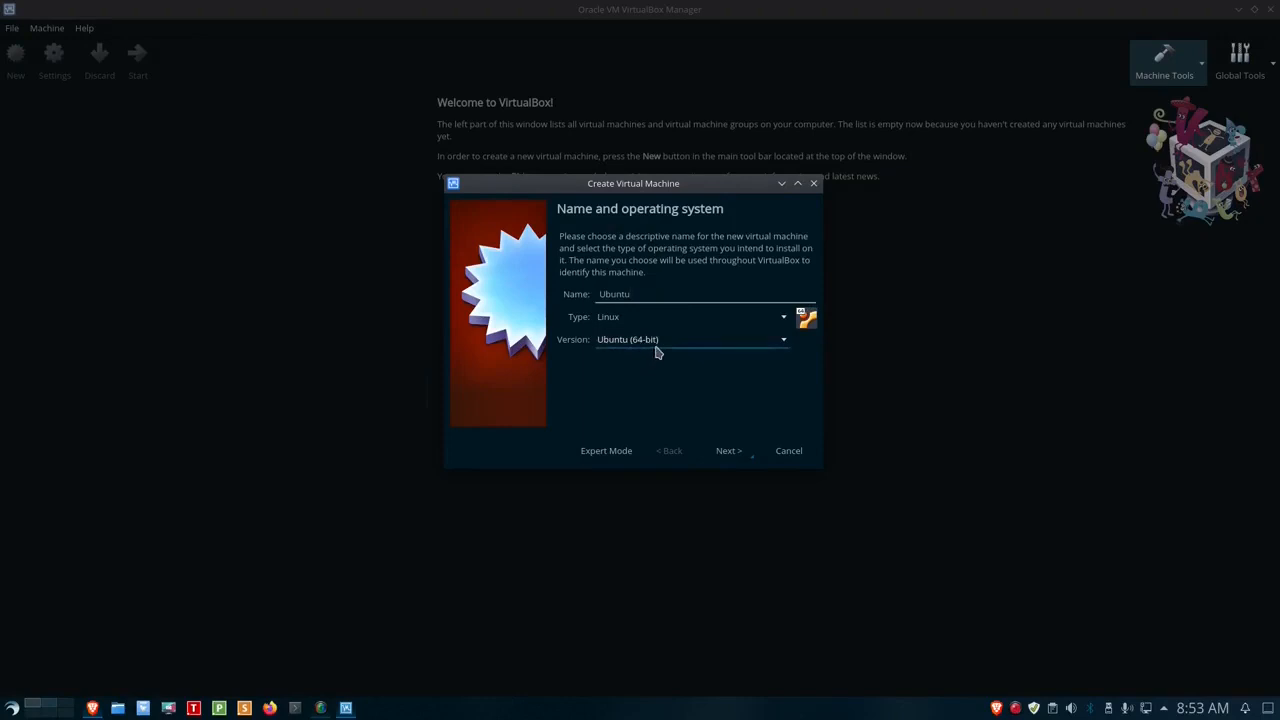
{"action": "left_click", "coordinate": [784, 344]}
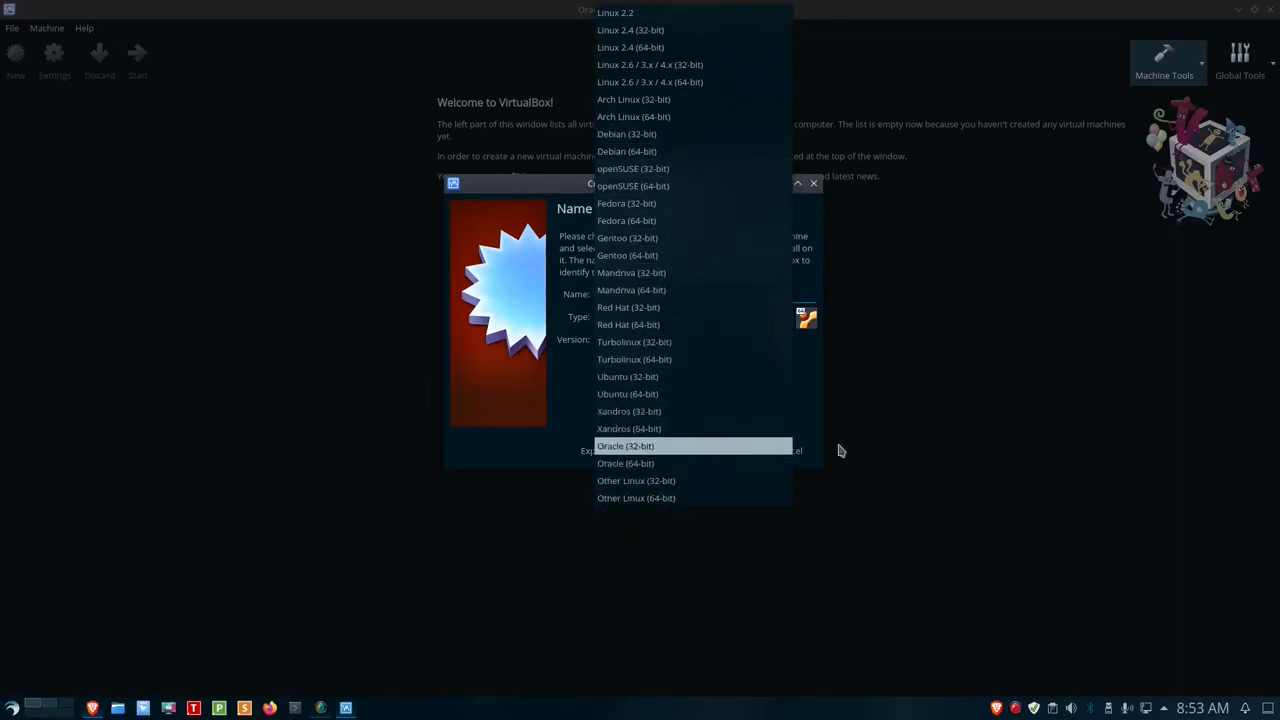
{"action": "left_click", "coordinate": [929, 450]}
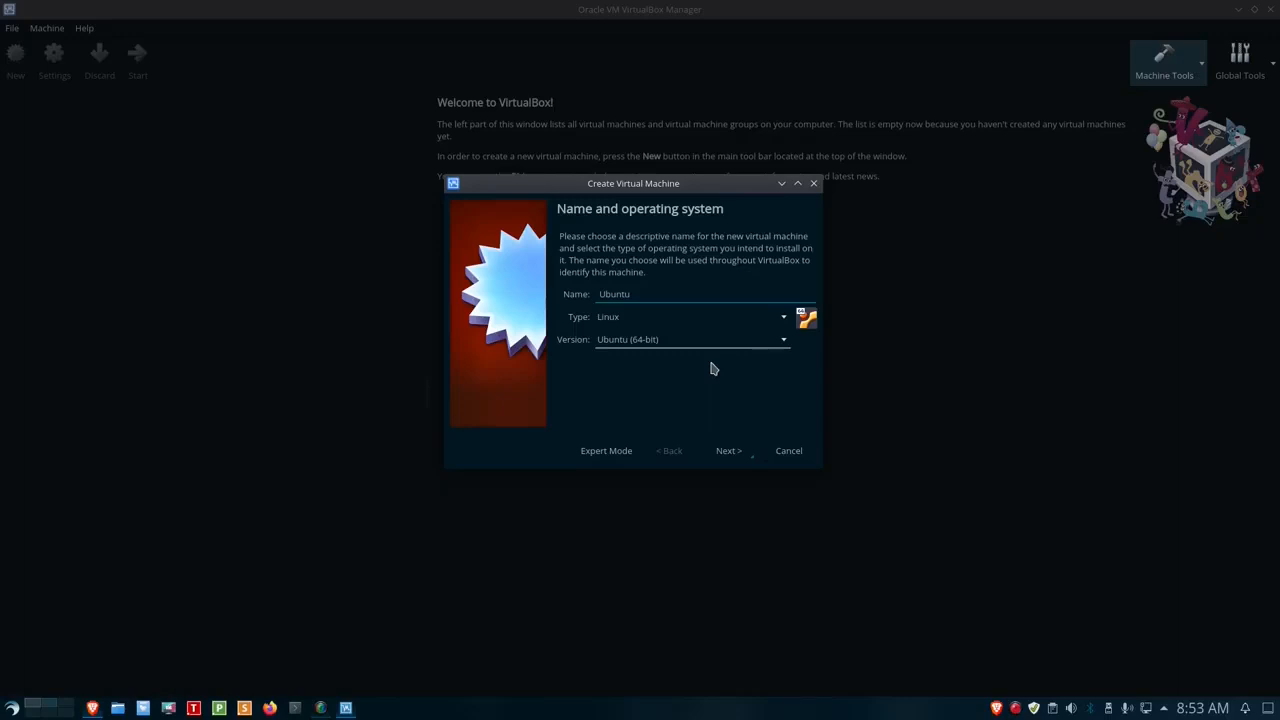
Try Centos as the machine name and review the operating system types, keeping Linux
{"action": "left_click", "coordinate": [651, 295]}
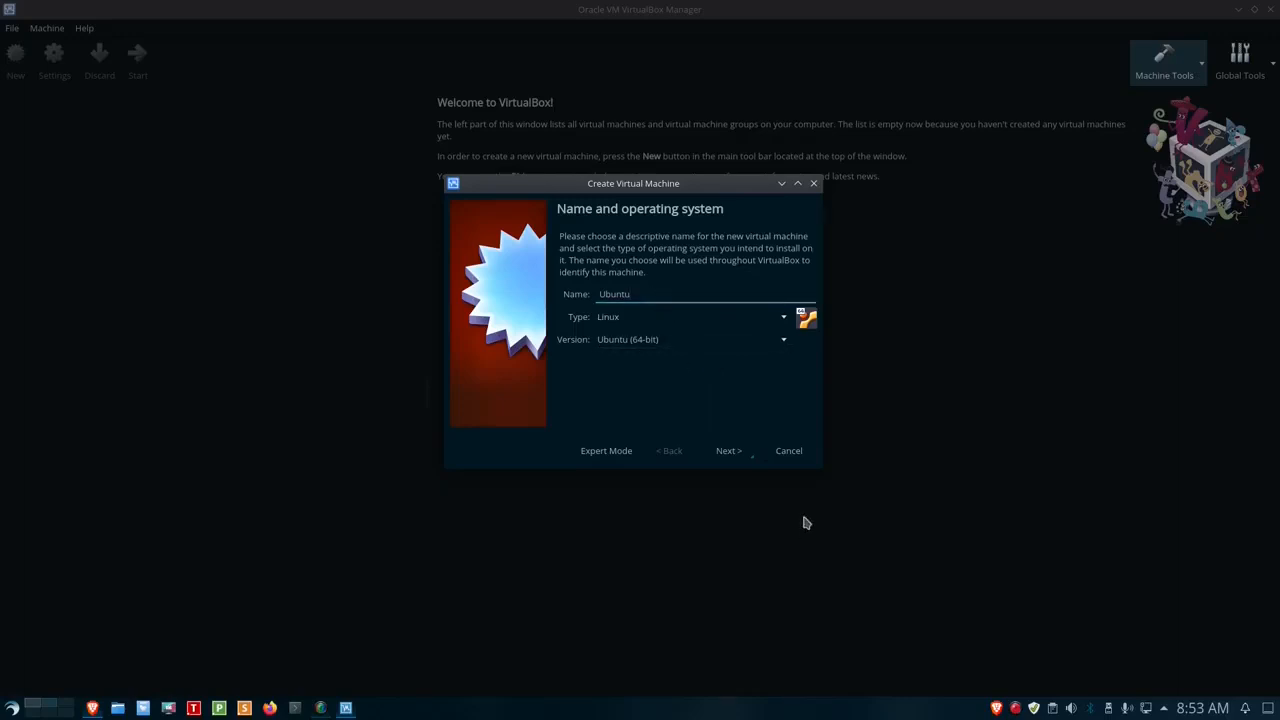
{"action": "key", "text": "BackSpace"}
{"action": "key", "text": "BackSpace"}
{"action": "key", "text": "BackSpace"}
{"action": "key", "text": "BackSpace"}
{"action": "key", "text": "BackSpace"}
{"action": "key", "text": "BackSpace"}
{"action": "type", "text": "Cenos"}
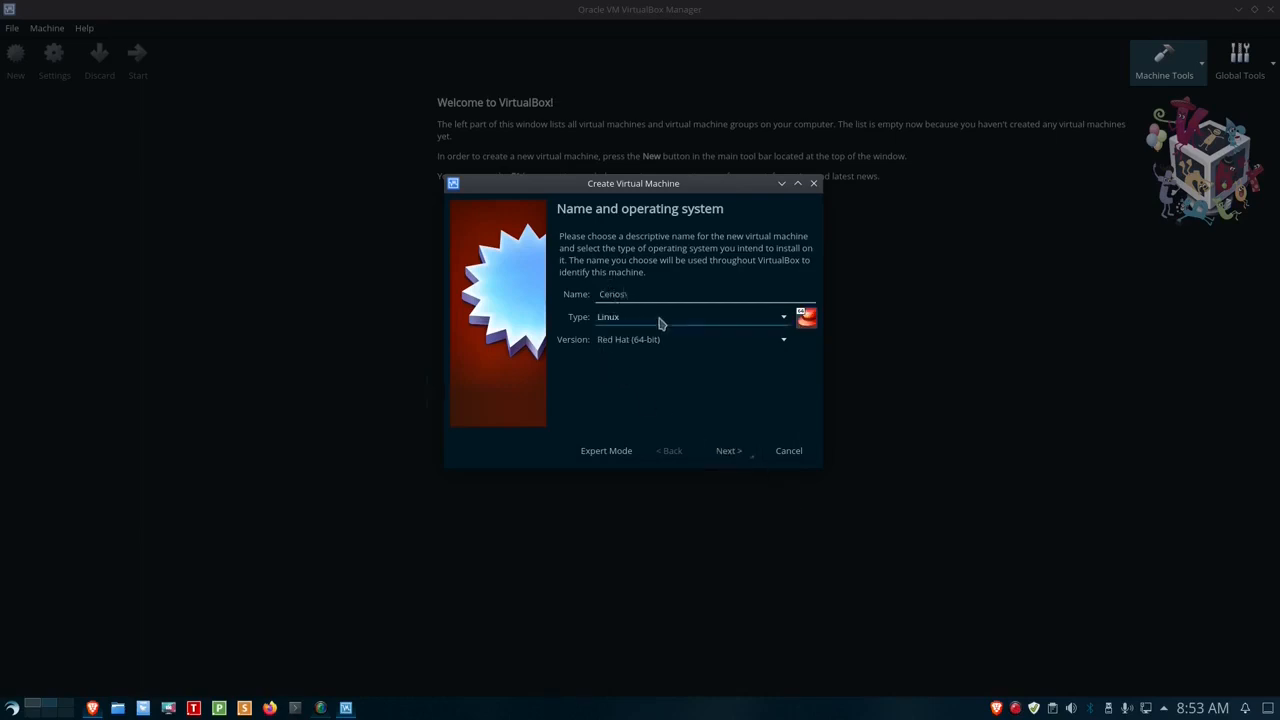
{"action": "key", "text": "BackSpace"}
{"action": "type", "text": "tos"}
{"action": "left_click", "coordinate": [783, 322]}
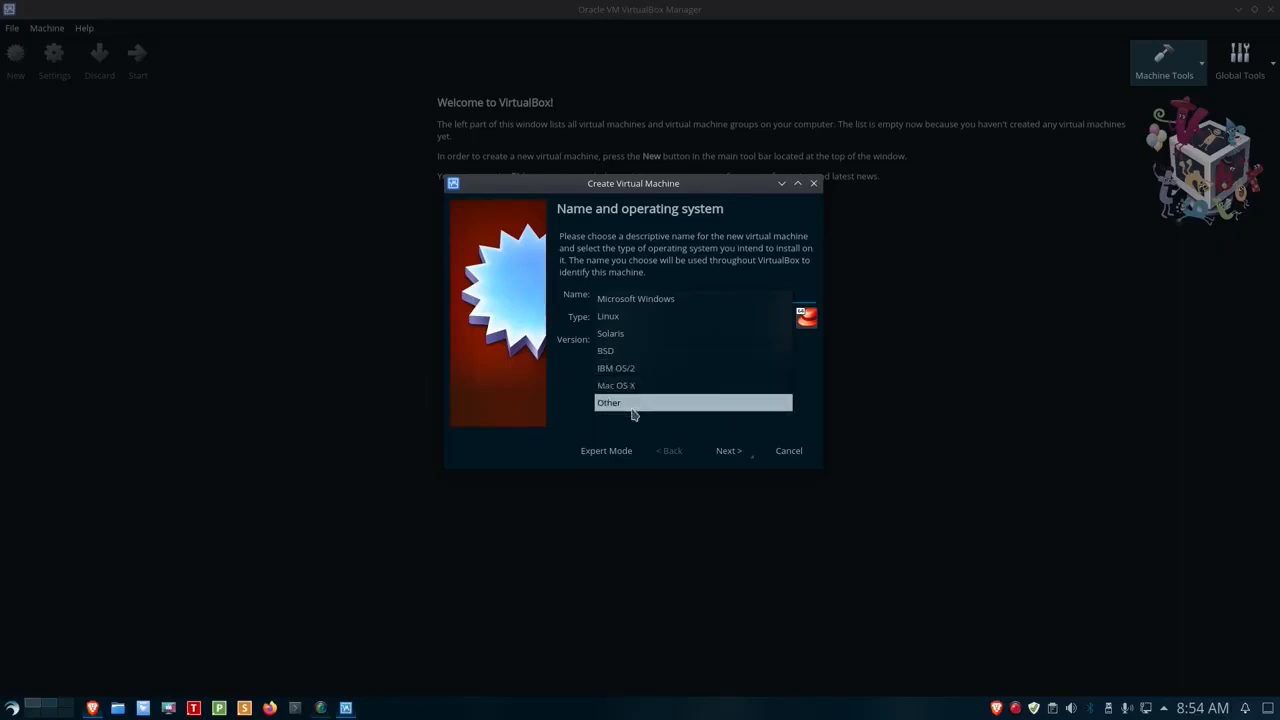
{"action": "left_click", "coordinate": [634, 318]}
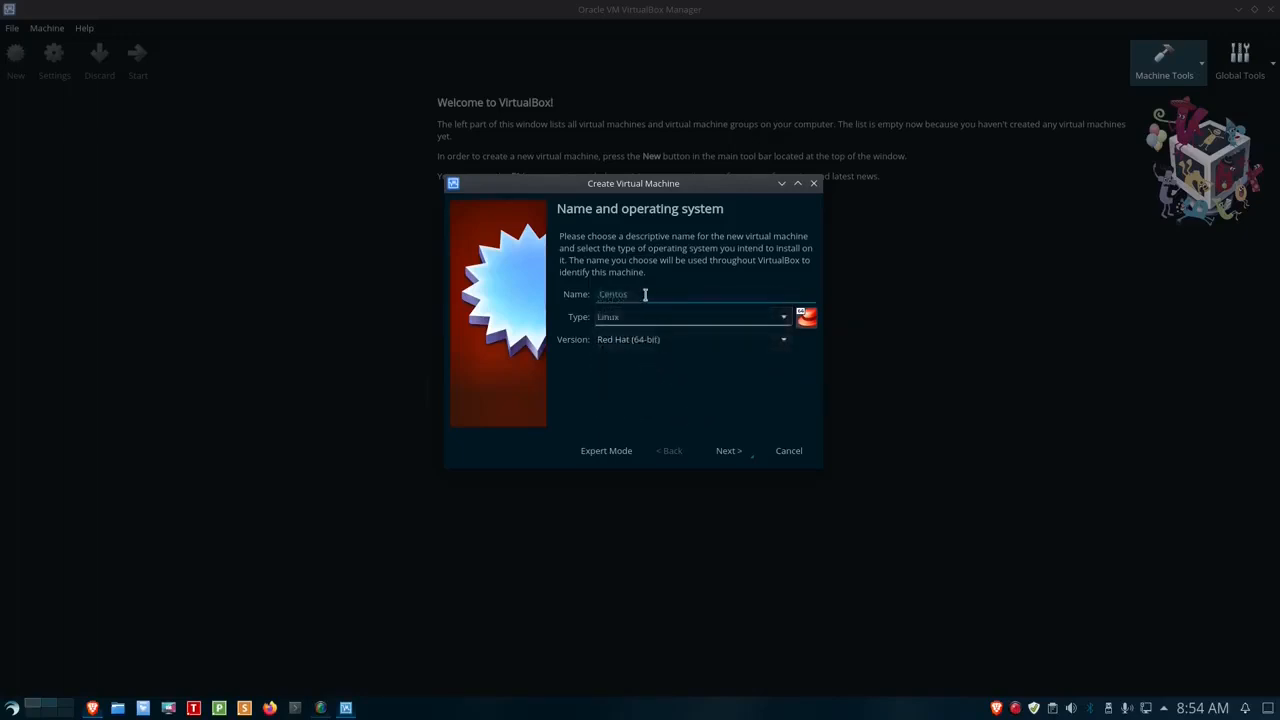
Name the virtual machine "Ubuntu 20.04 LTS" and accept the name and operating system settings
{"action": "left_click_drag", "start_coordinate": [643, 293], "coordinate": [584, 294]}
{"action": "type", "text": "ubun"}
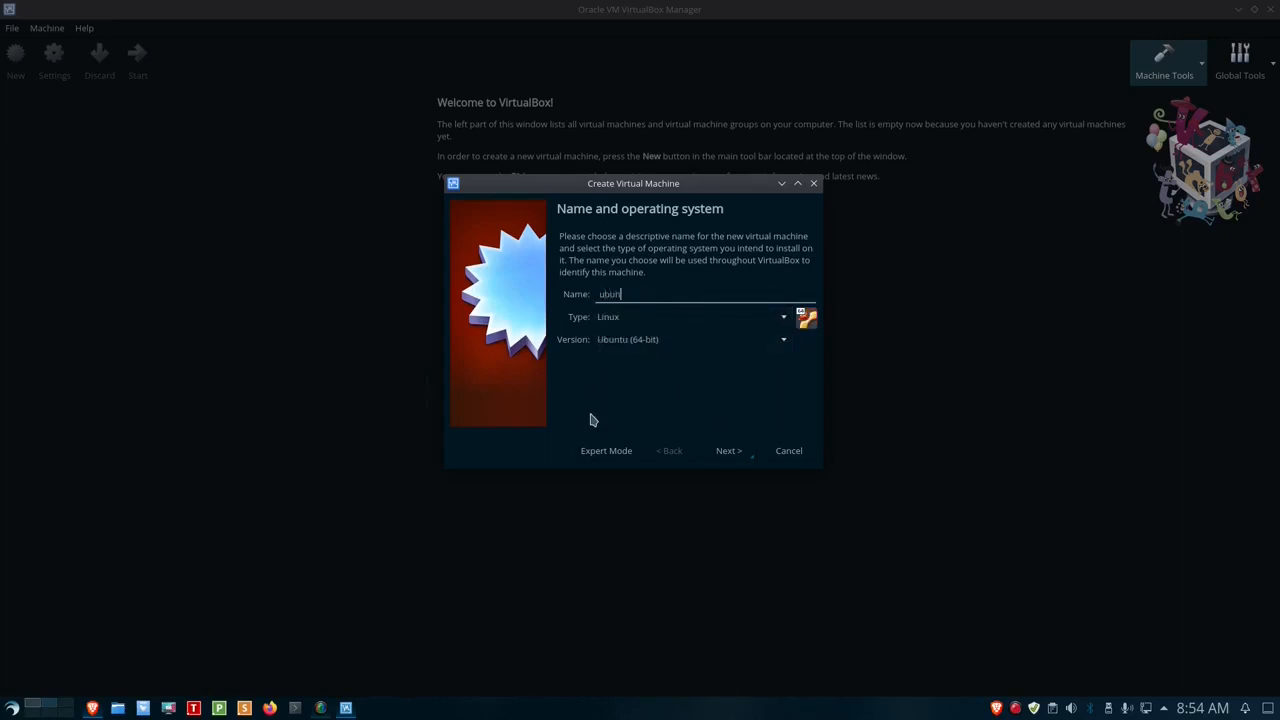
{"action": "key", "text": "BackSpace"}
{"action": "key", "text": "BackSpace"}
{"action": "key", "text": "BackSpace"}
{"action": "key", "text": "BackSpace"}
{"action": "type", "text": "Ubuntu 20.04 LTS"}
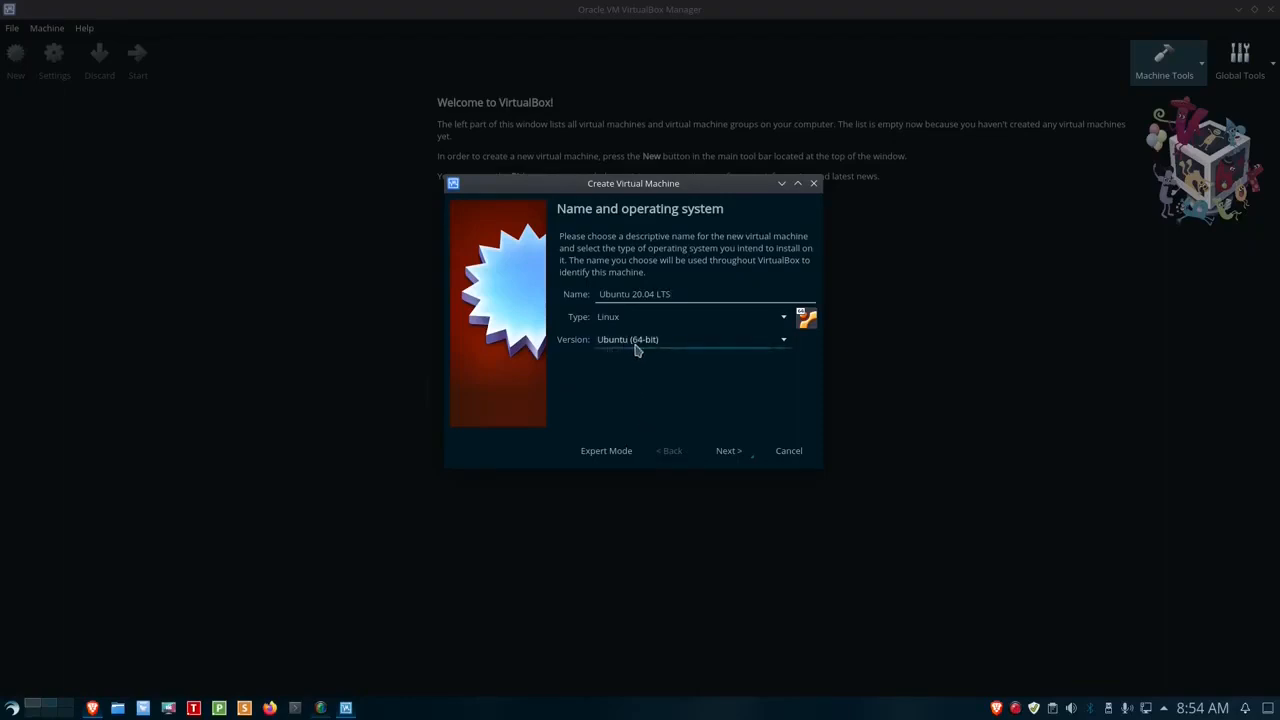
{"action": "left_click", "coordinate": [729, 452]}
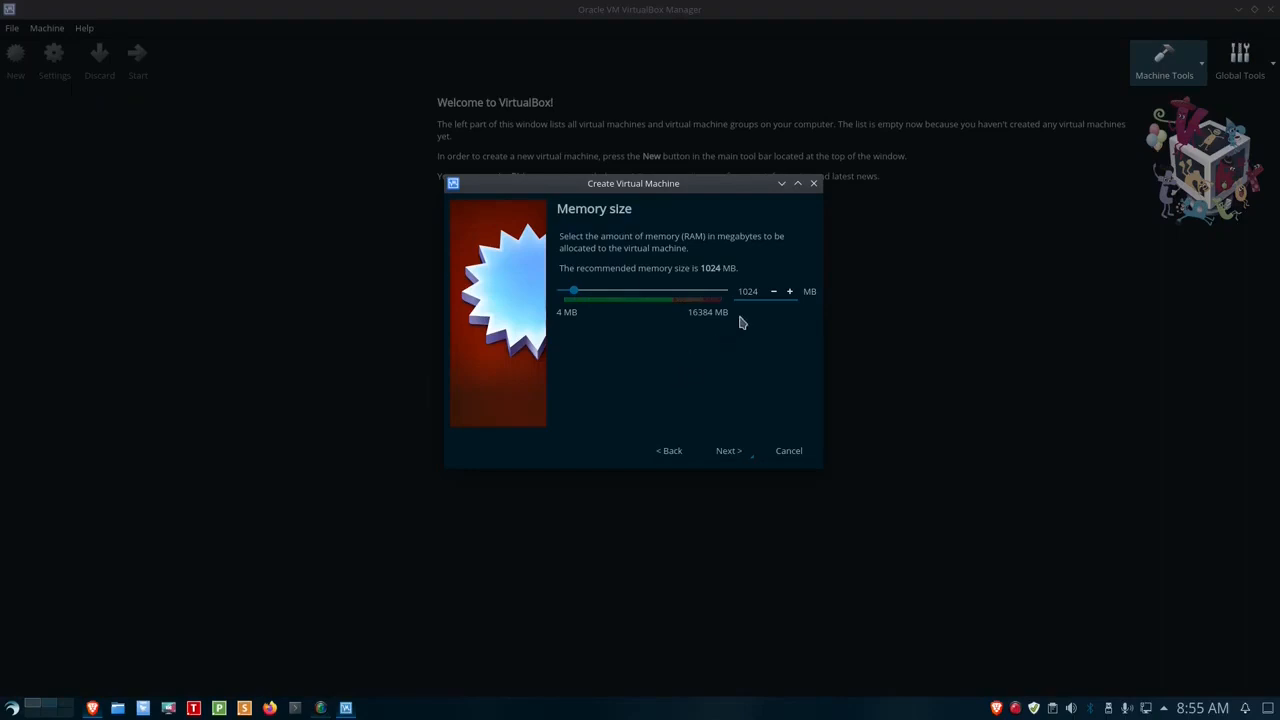
Allocate 4096 MB of memory to the virtual machine and continue to the hard disk options
{"action": "left_click", "coordinate": [762, 292]}
{"action": "key", "text": "BackSpace"}
{"action": "key", "text": "BackSpace"}
{"action": "key", "text": "BackSpace"}
{"action": "key", "text": "BackSpace"}
{"action": "type", "text": "4096"}
{"action": "left_click", "coordinate": [727, 451]}
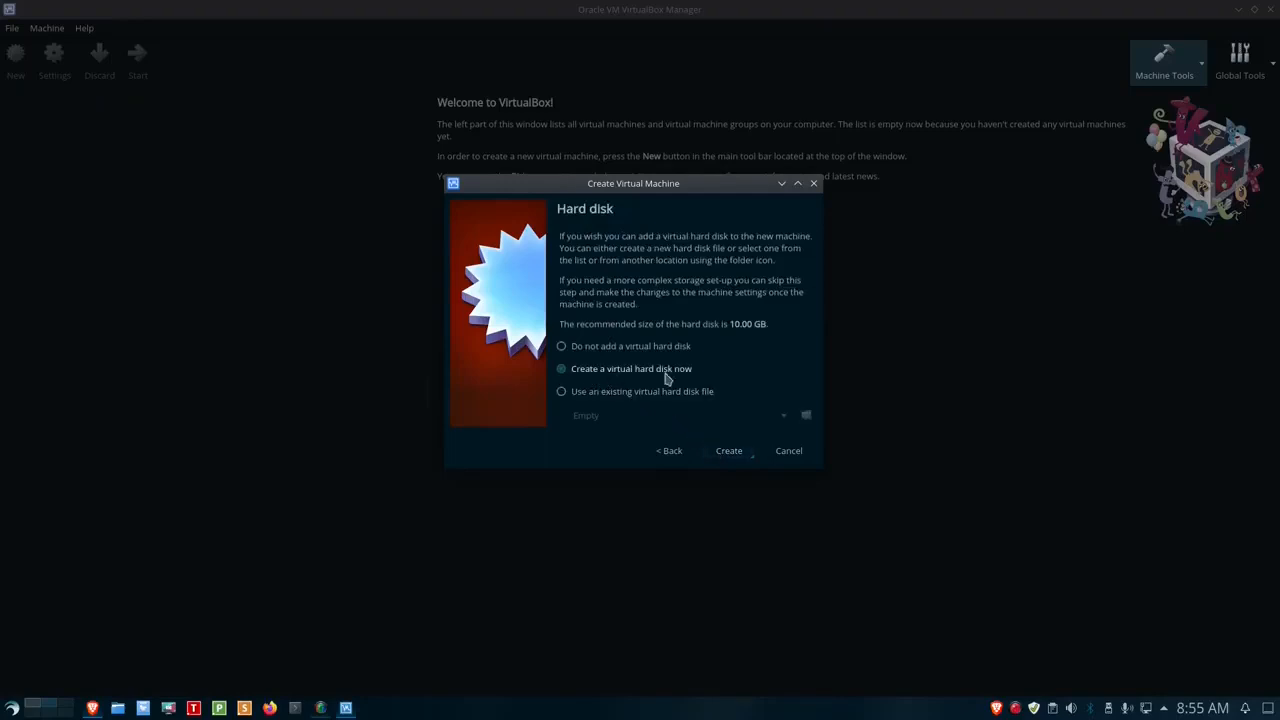
Create a new virtual hard disk for the machine as a dynamically allocated VDI of 20 GB
{"action": "left_click", "coordinate": [729, 451]}
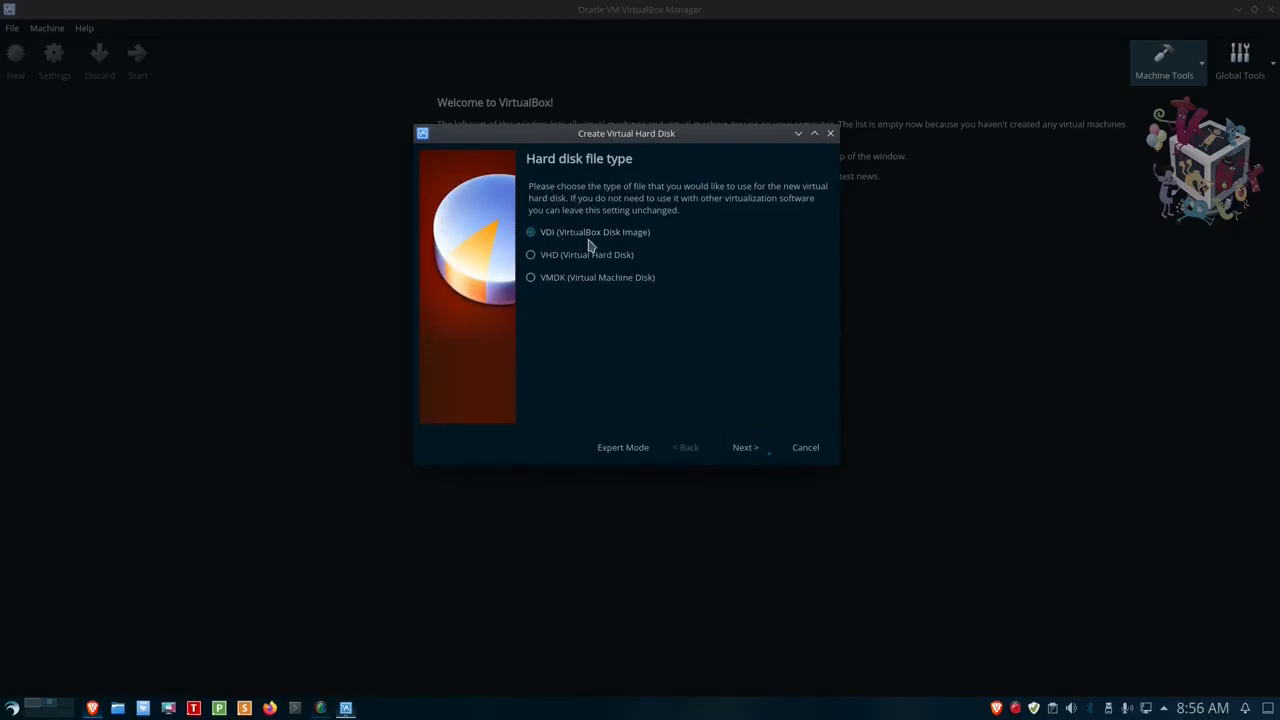
{"action": "left_click", "coordinate": [746, 450]}
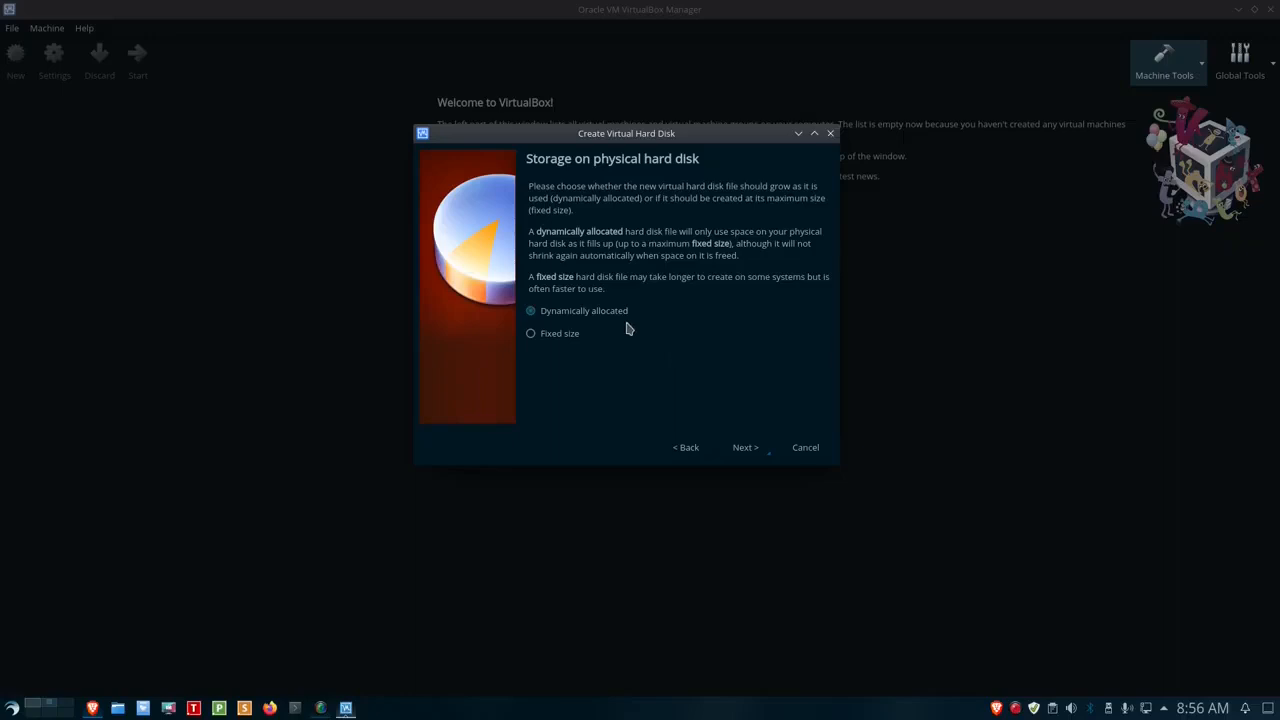
{"action": "left_click", "coordinate": [567, 335]}
{"action": "left_click", "coordinate": [566, 311]}
{"action": "left_click", "coordinate": [737, 447]}
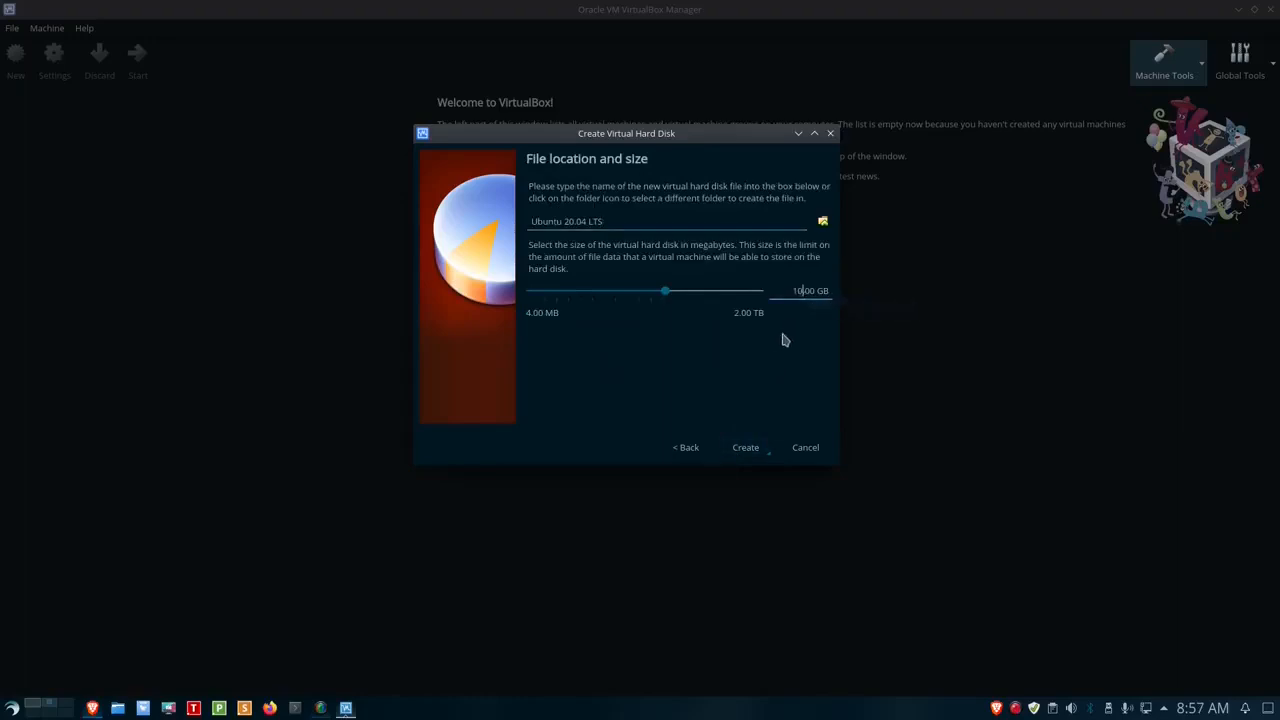
{"action": "key", "text": "BackSpace"}
{"action": "key", "text": "BackSpace"}
{"action": "type", "text": "20"}
{"action": "left_click", "coordinate": [737, 449]}
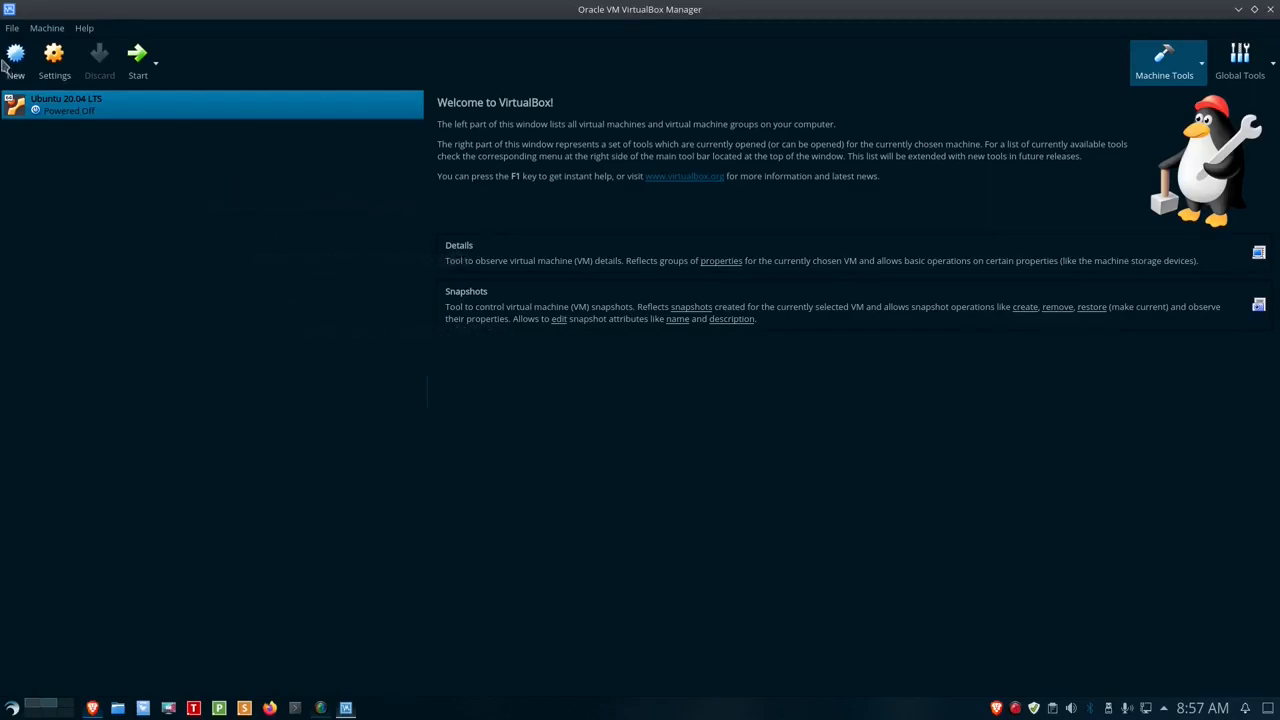
In the Ubuntu 20.04 LTS machine's settings, set both the shared clipboard and drag'n'drop to Bidirectional
{"action": "left_click", "coordinate": [54, 56]}
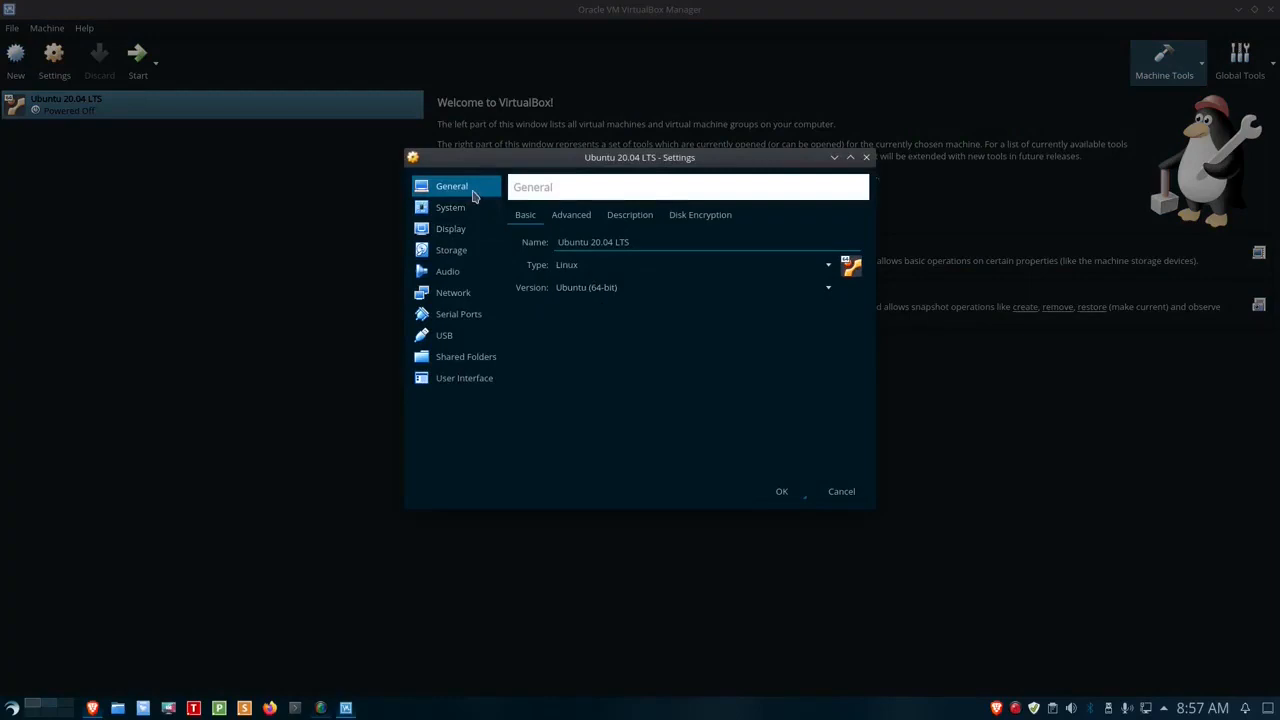
{"action": "left_click", "coordinate": [571, 218]}
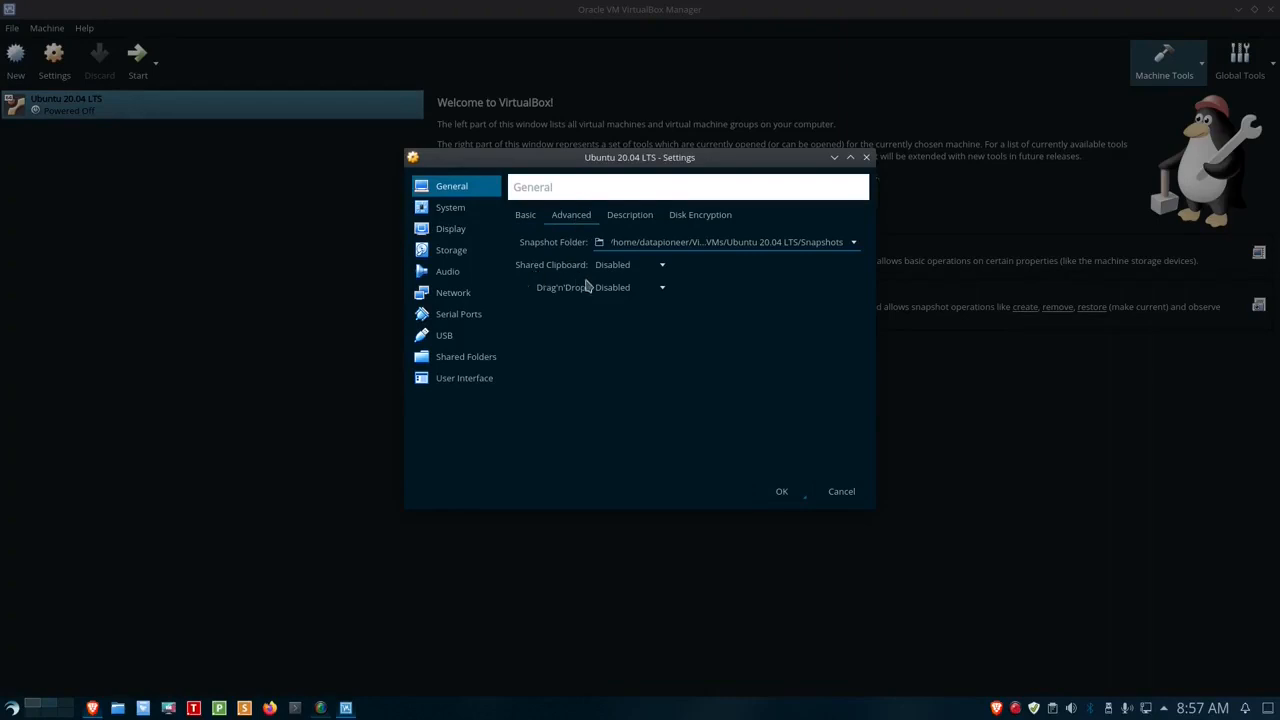
{"action": "left_click", "coordinate": [662, 270]}
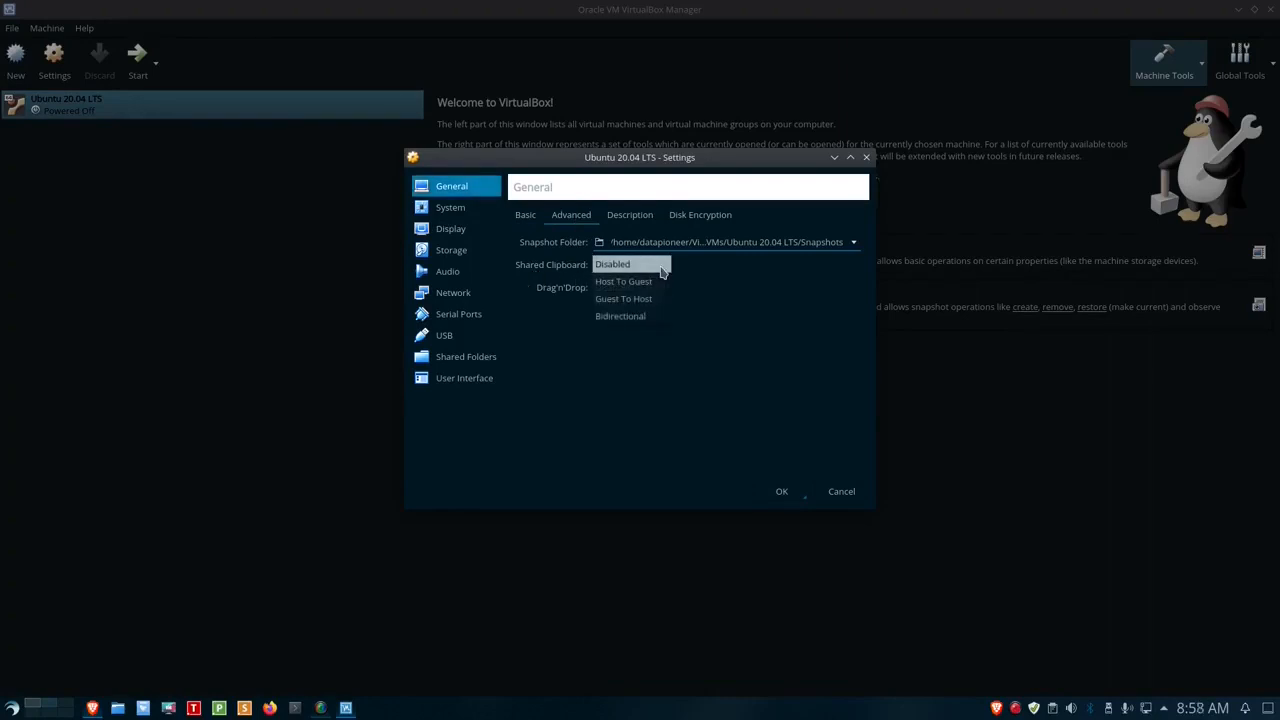
{"action": "left_click", "coordinate": [645, 316]}
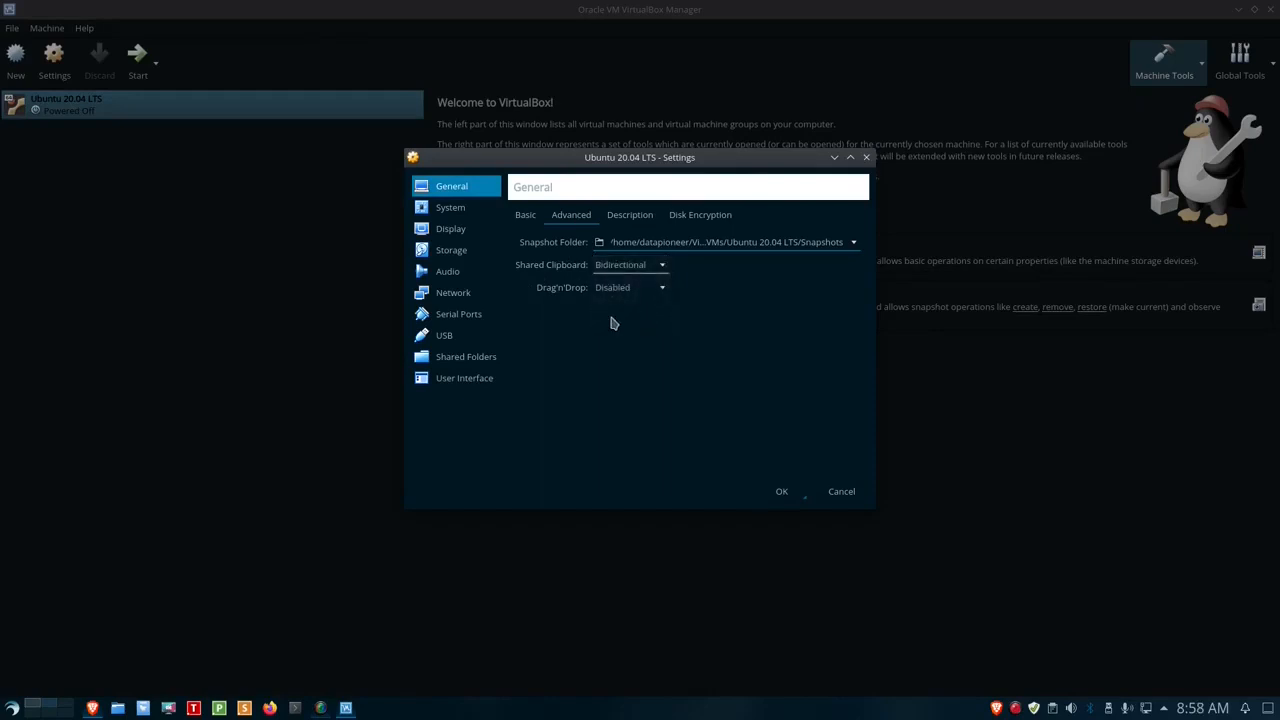
{"action": "left_click", "coordinate": [664, 290]}
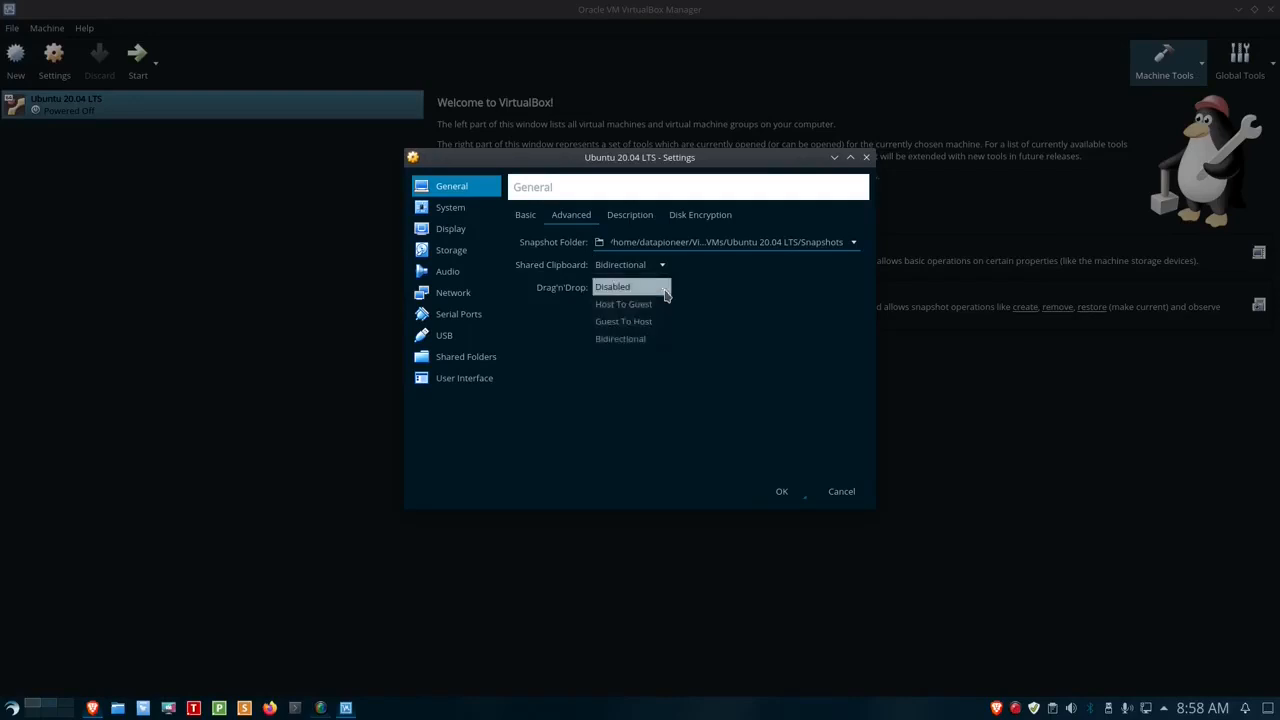
{"action": "left_click", "coordinate": [635, 343]}
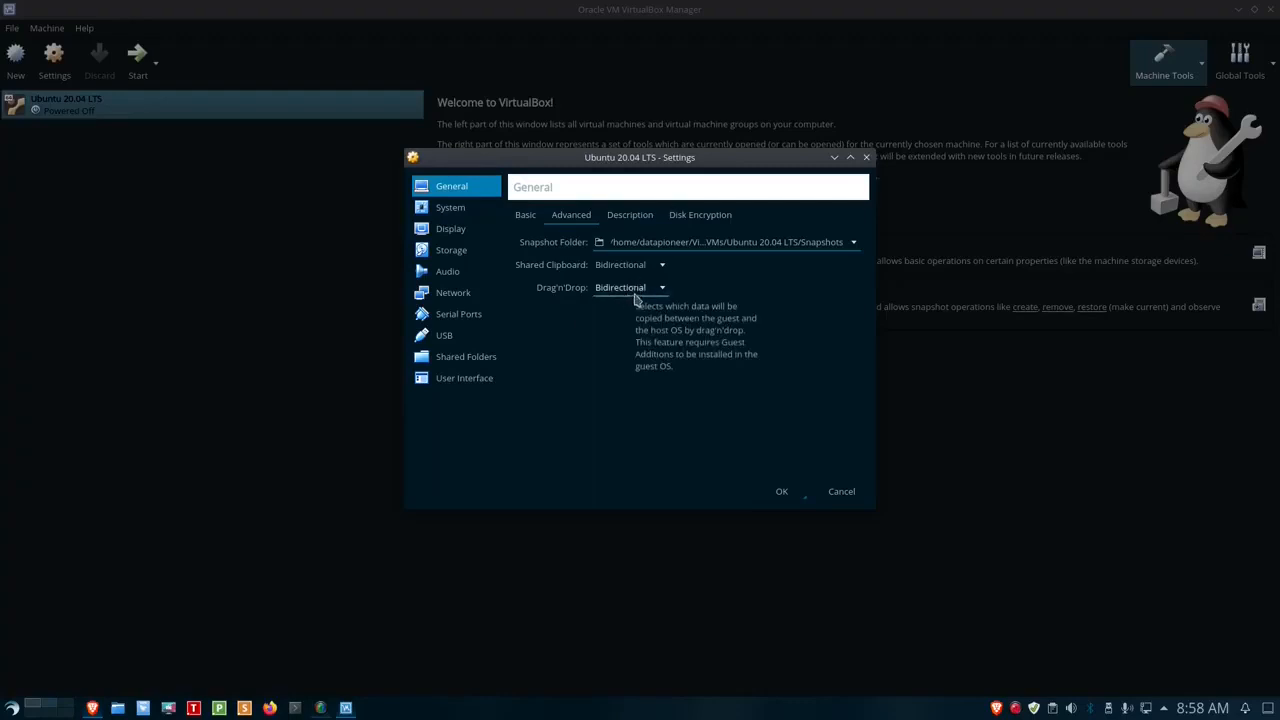
Exclude Floppy from the machine's boot order and move Hard Disk above Optical
{"action": "left_click", "coordinate": [451, 209]}
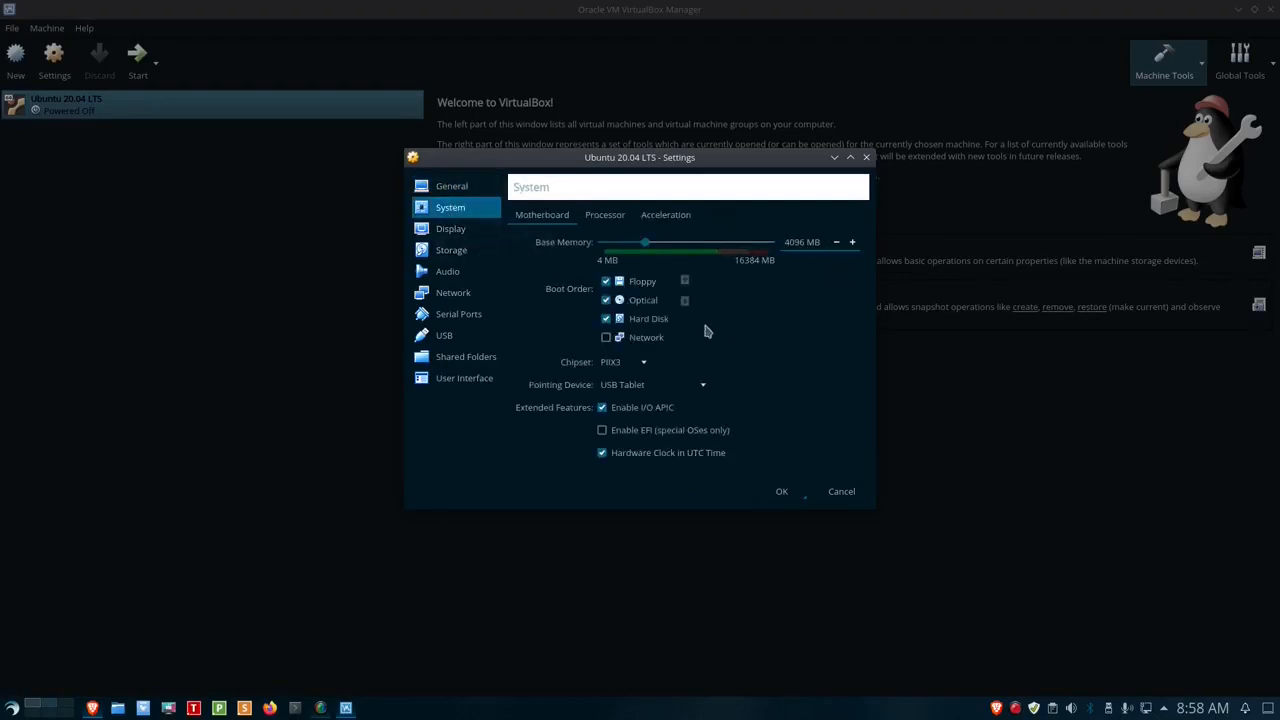
{"action": "left_click", "coordinate": [605, 281]}
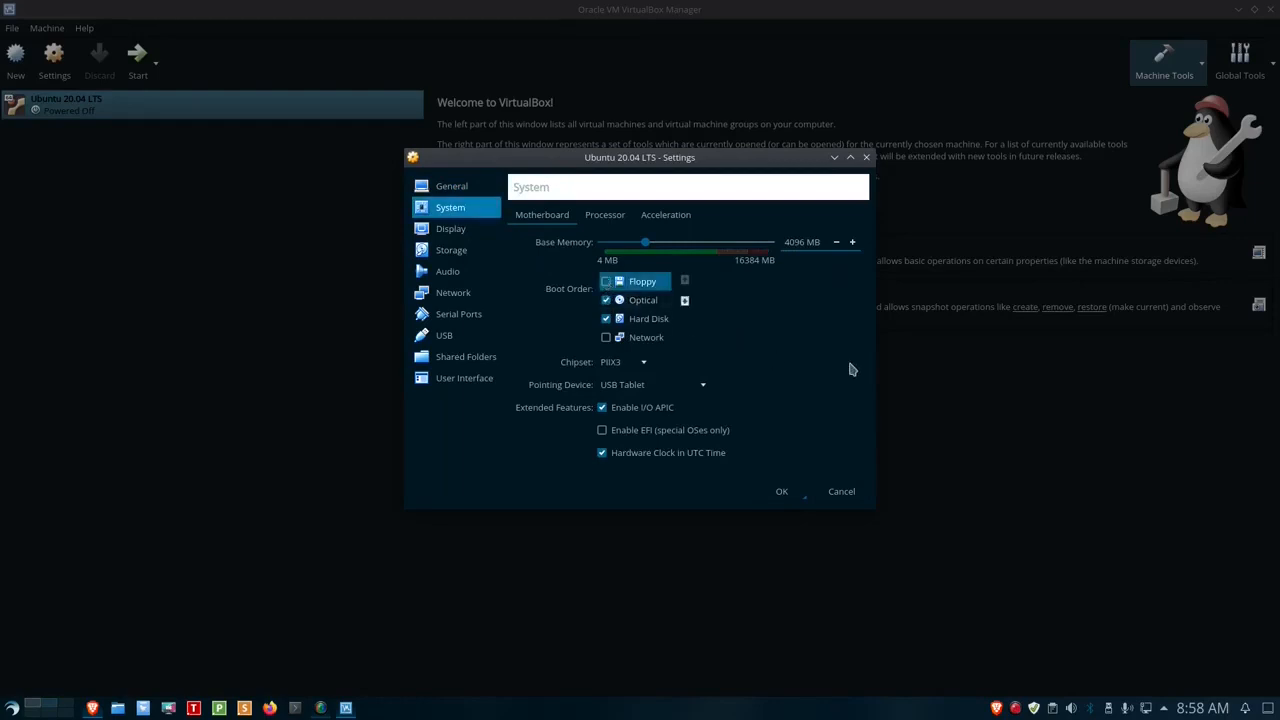
{"action": "left_click", "coordinate": [645, 320]}
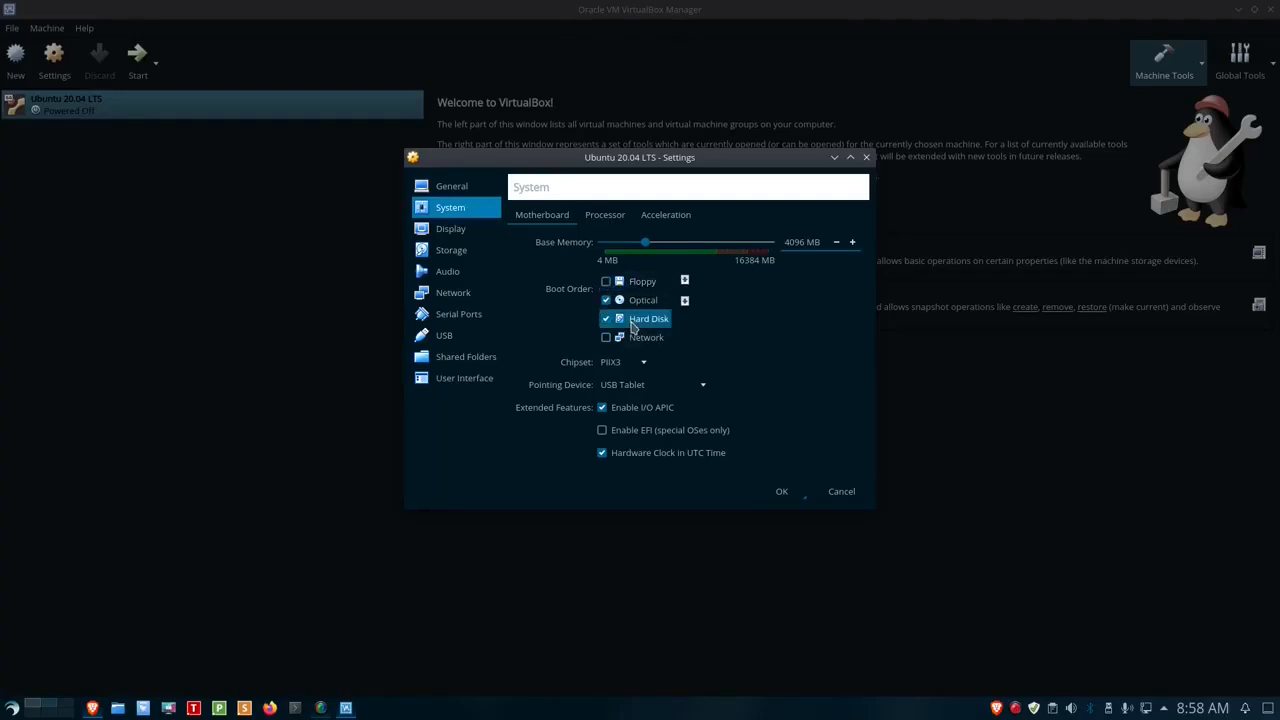
{"action": "left_click", "coordinate": [684, 281]}
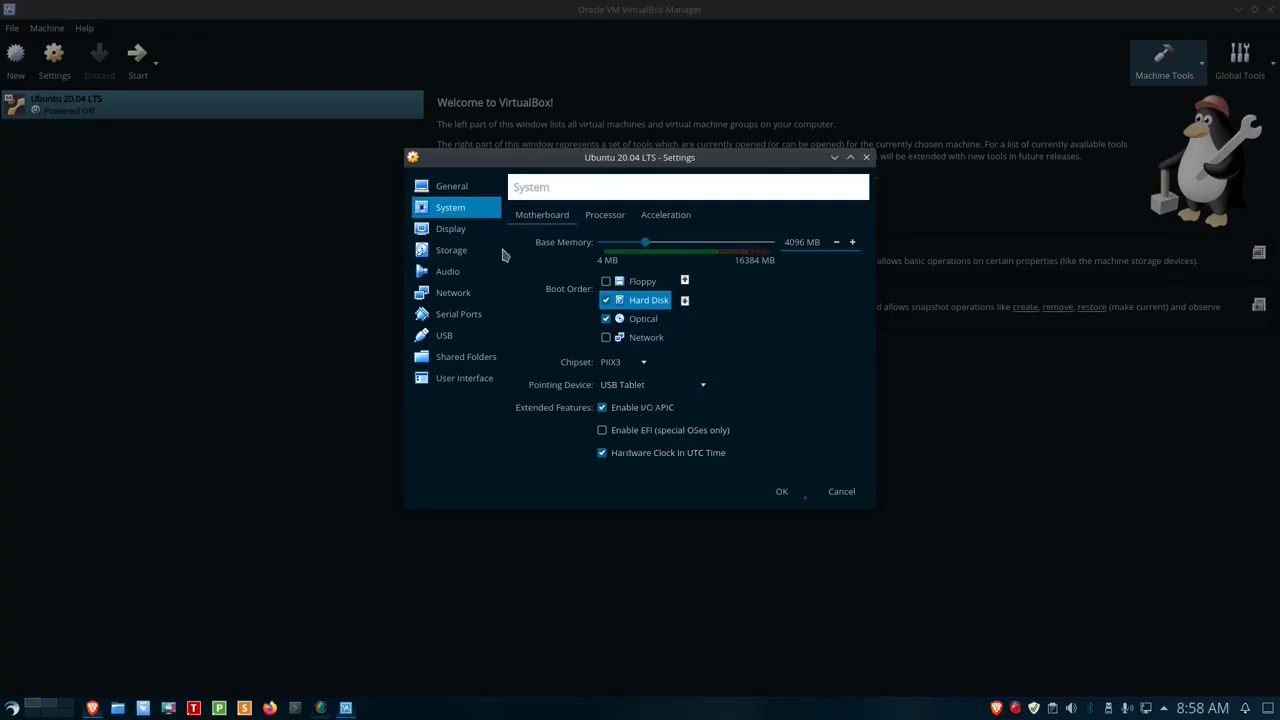
Set the virtual machine's video memory to 128 MB
{"action": "left_click", "coordinate": [455, 231]}
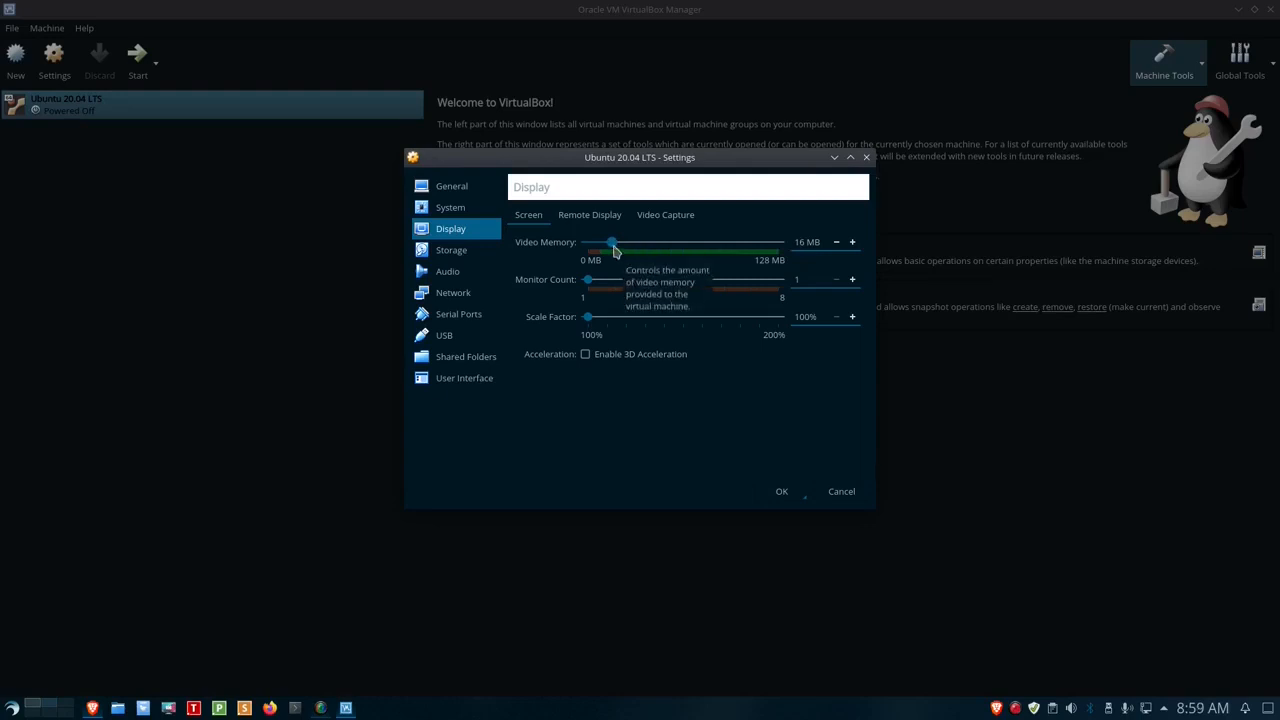
{"action": "left_click_drag", "start_coordinate": [615, 250], "coordinate": [783, 246]}
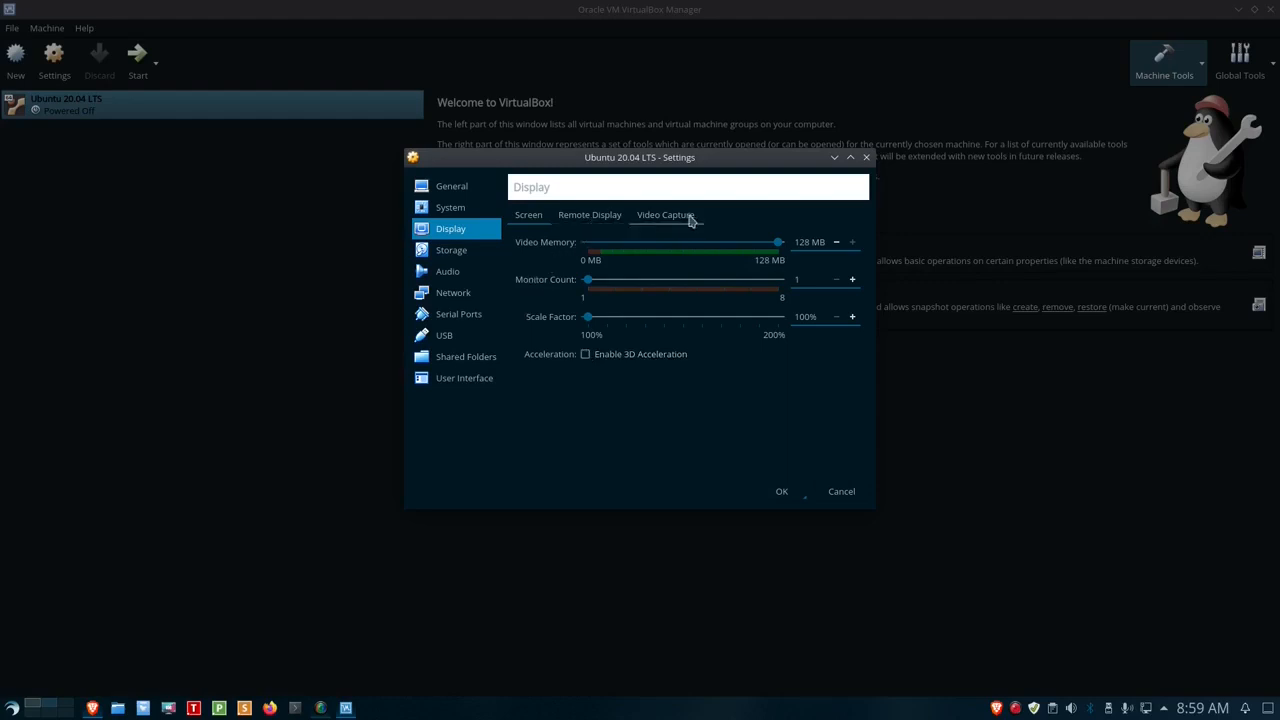
Load ubuntu-20.04-desktop-LTS.iso from the ISO Folder in Downloads into the empty IDE optical drive
{"action": "left_click", "coordinate": [467, 256]}
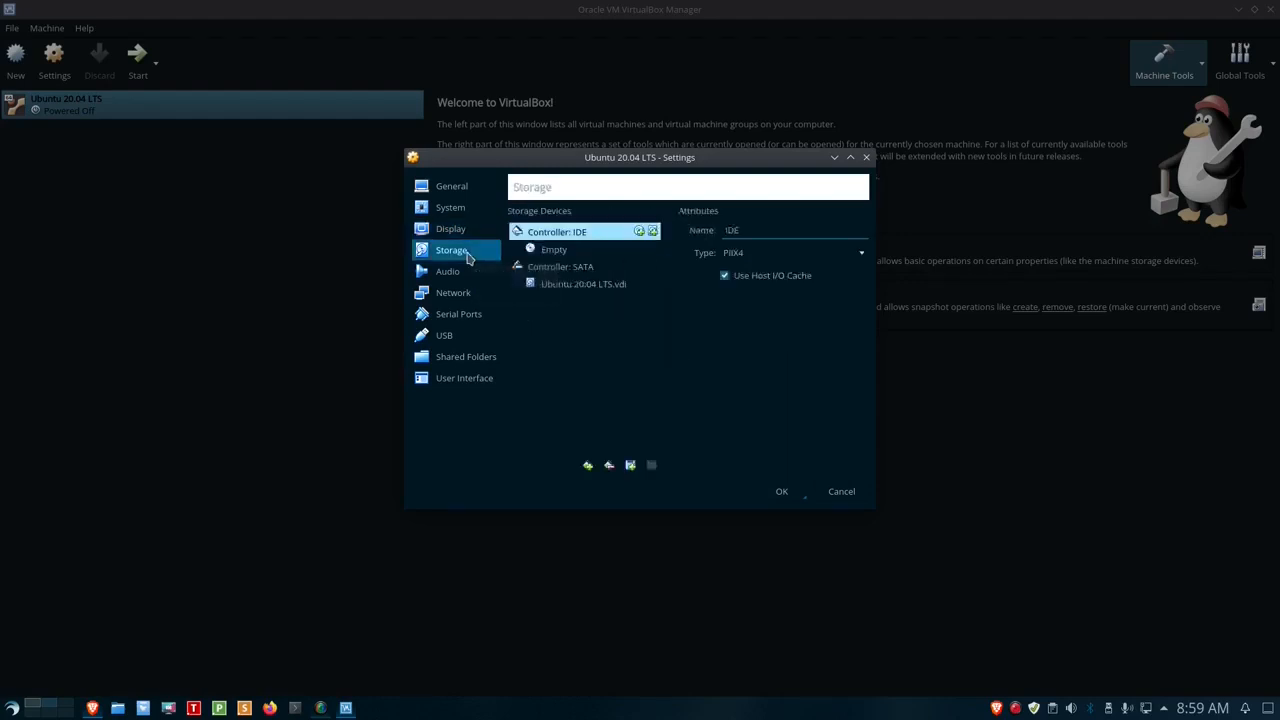
{"action": "left_click", "coordinate": [553, 255]}
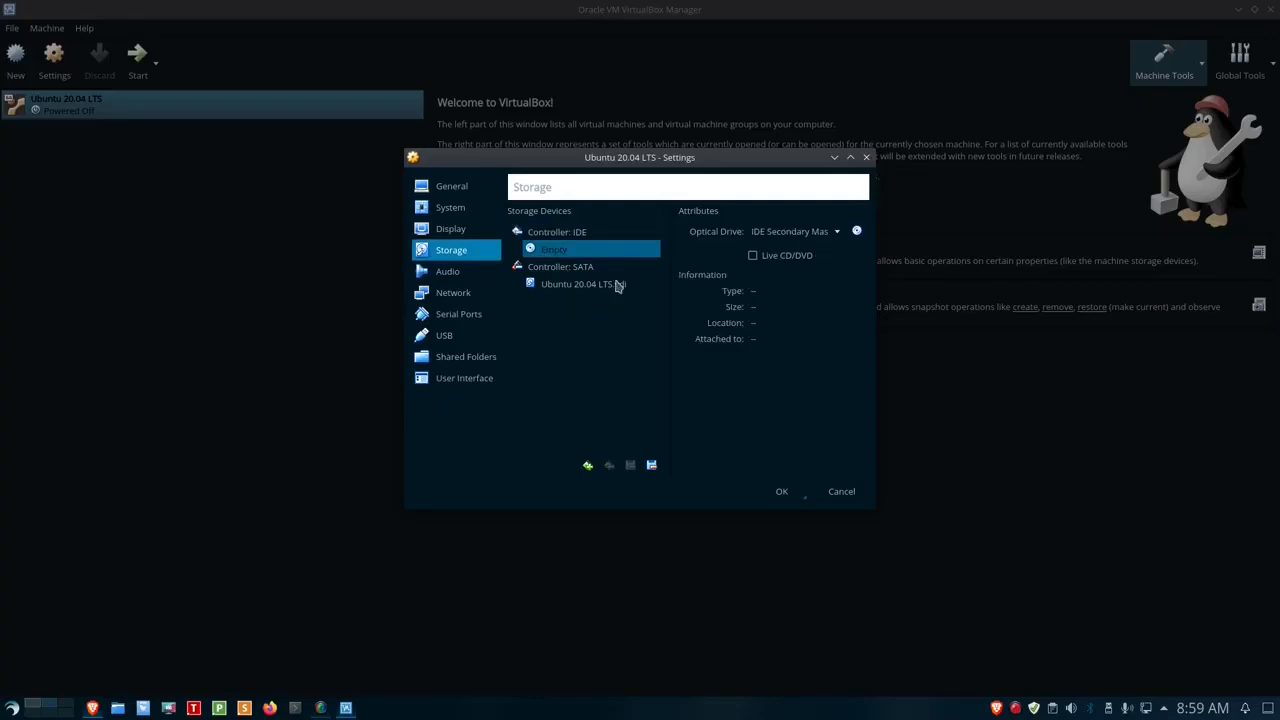
{"action": "left_click", "coordinate": [857, 232]}
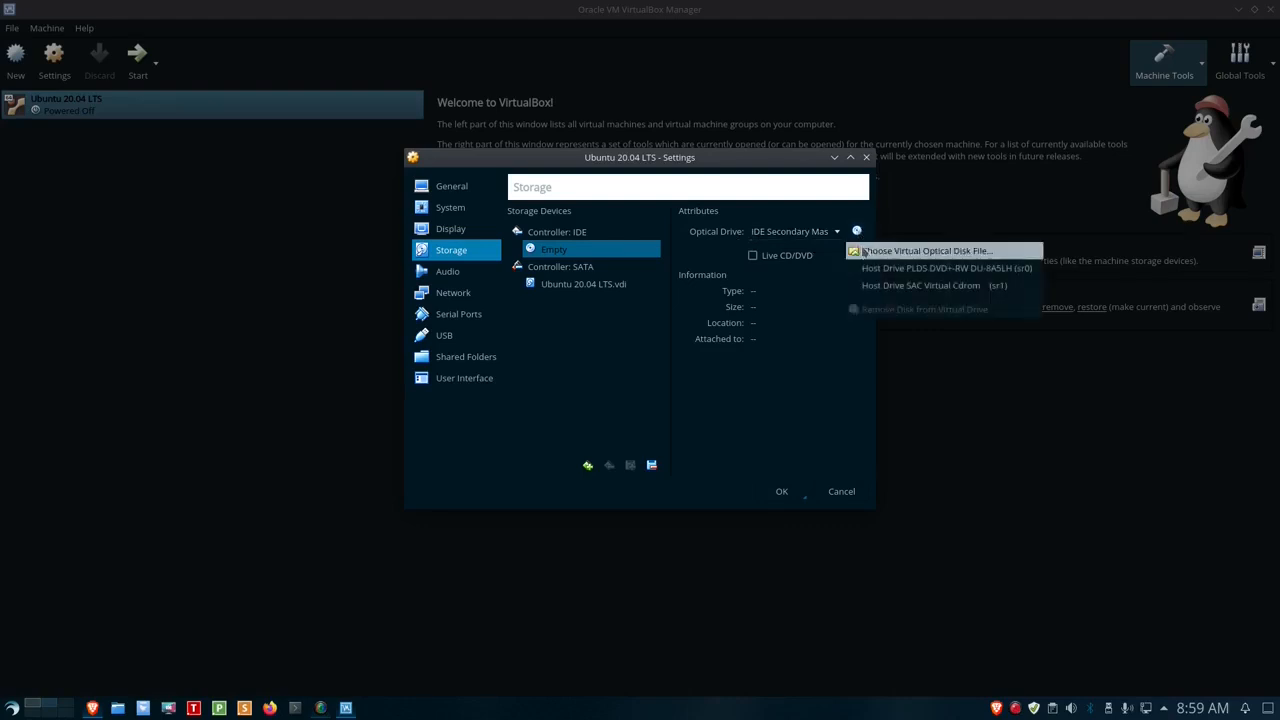
{"action": "left_click", "coordinate": [866, 252]}
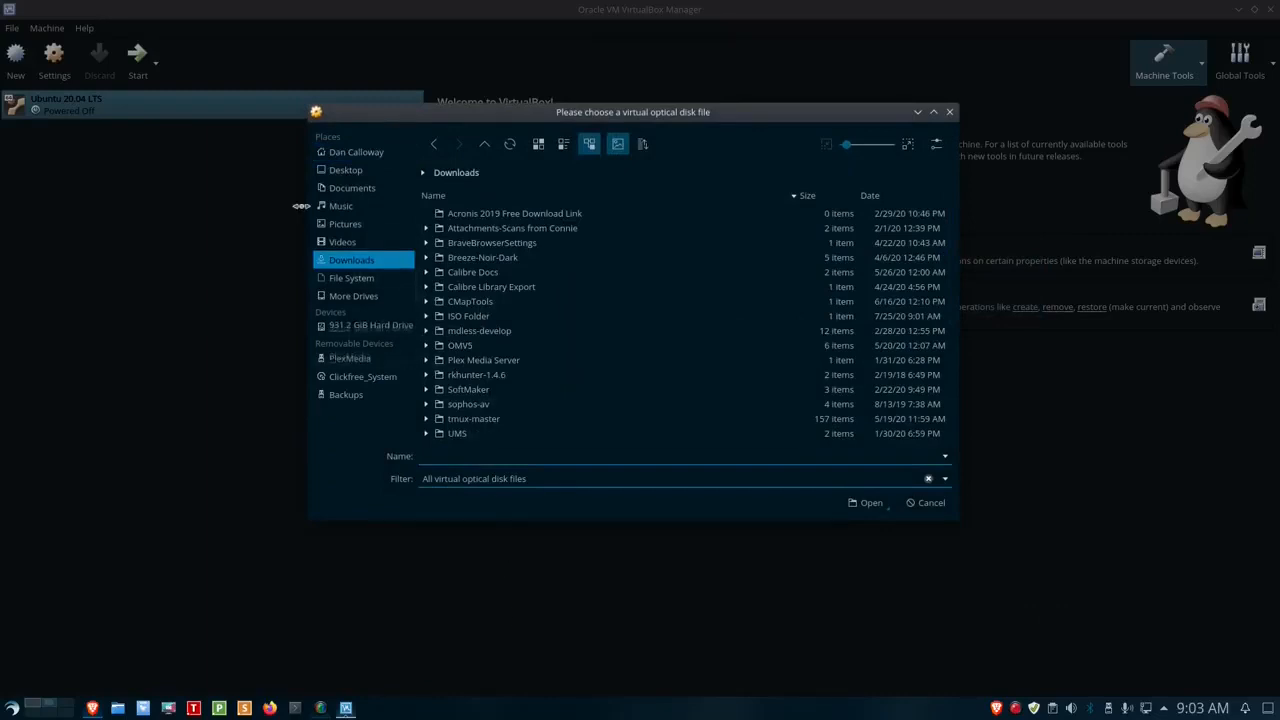
{"action": "double_click", "coordinate": [470, 320]}
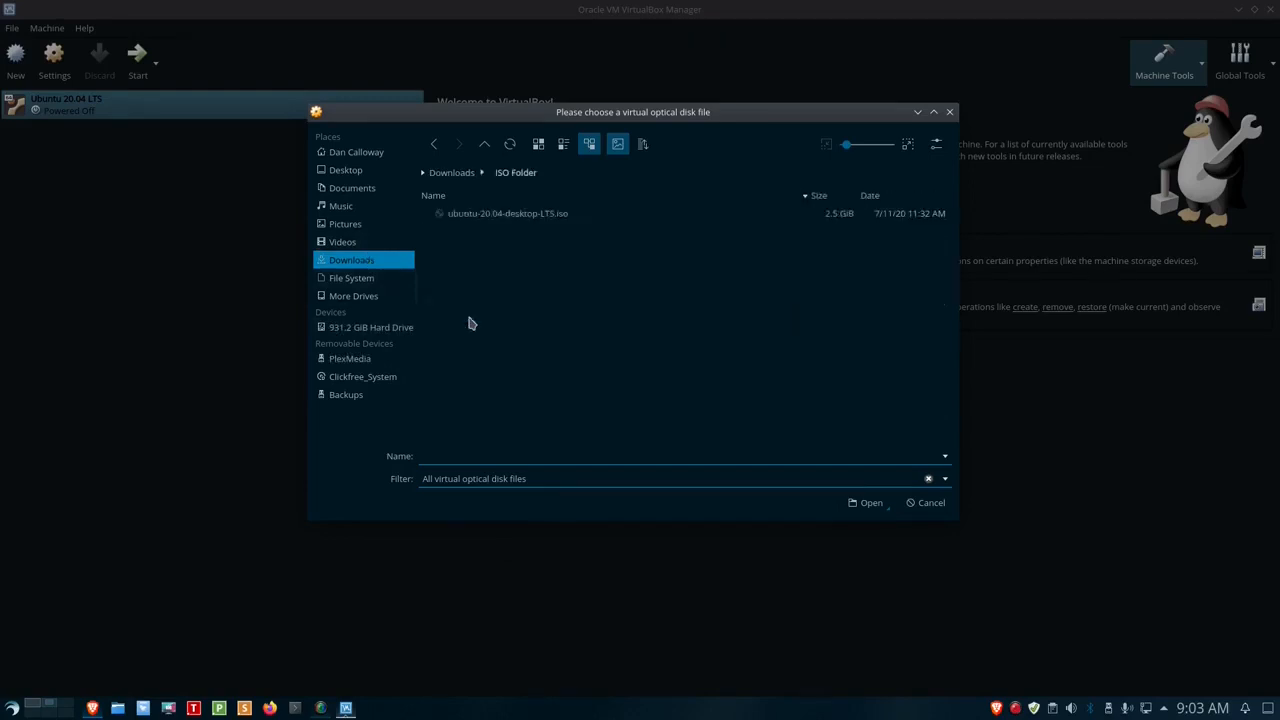
{"action": "left_click", "coordinate": [528, 219]}
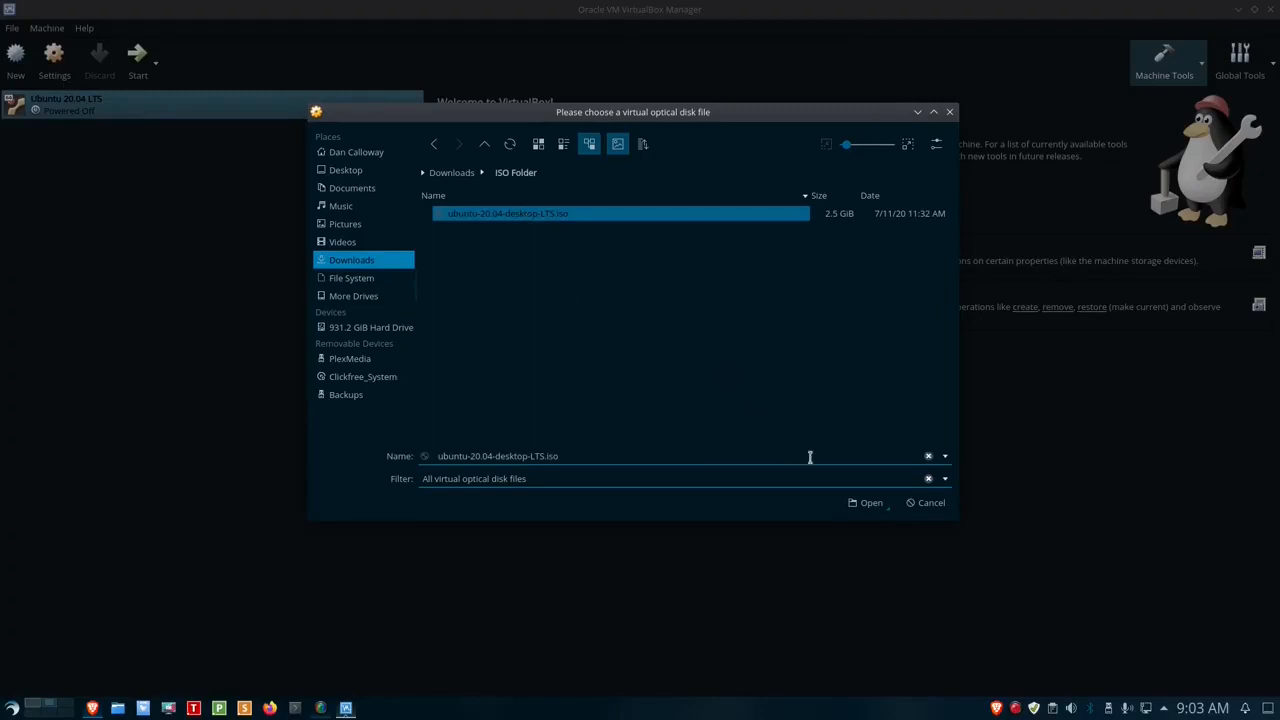
{"action": "left_click", "coordinate": [868, 504]}
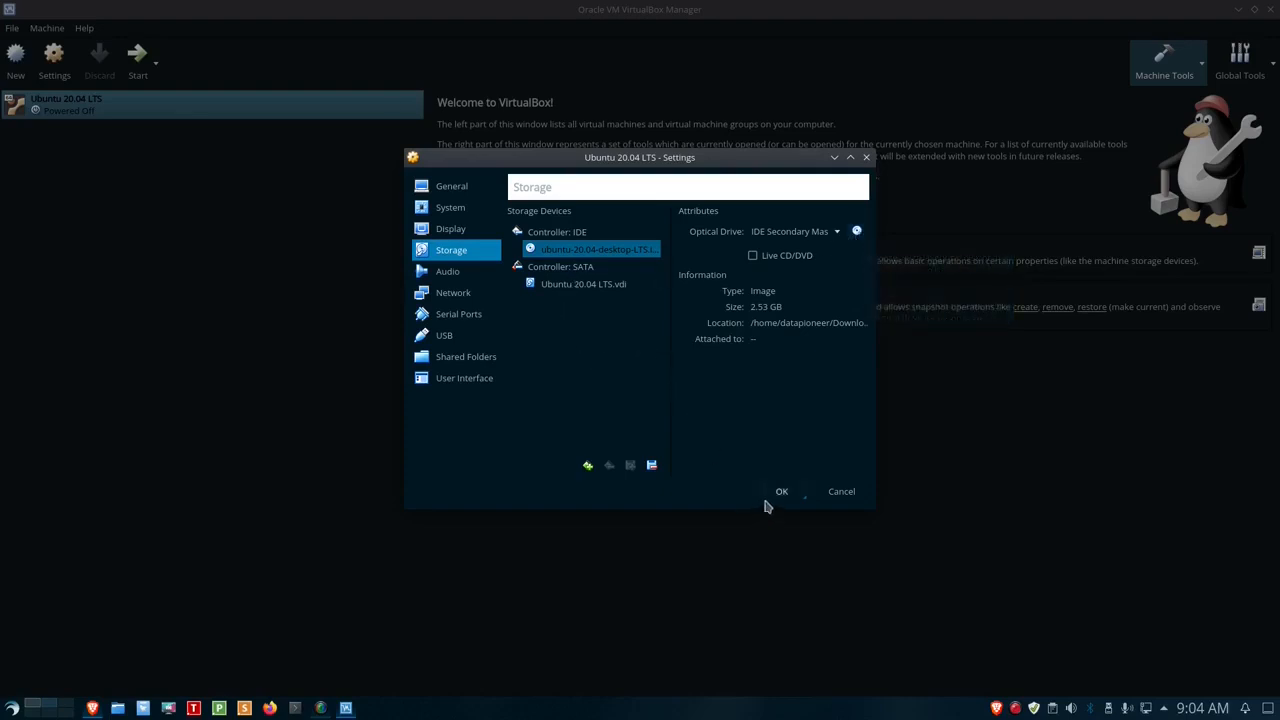
Review the audio settings and attach network Adapter 1 to a Bridged Adapter
{"action": "left_click", "coordinate": [435, 273]}
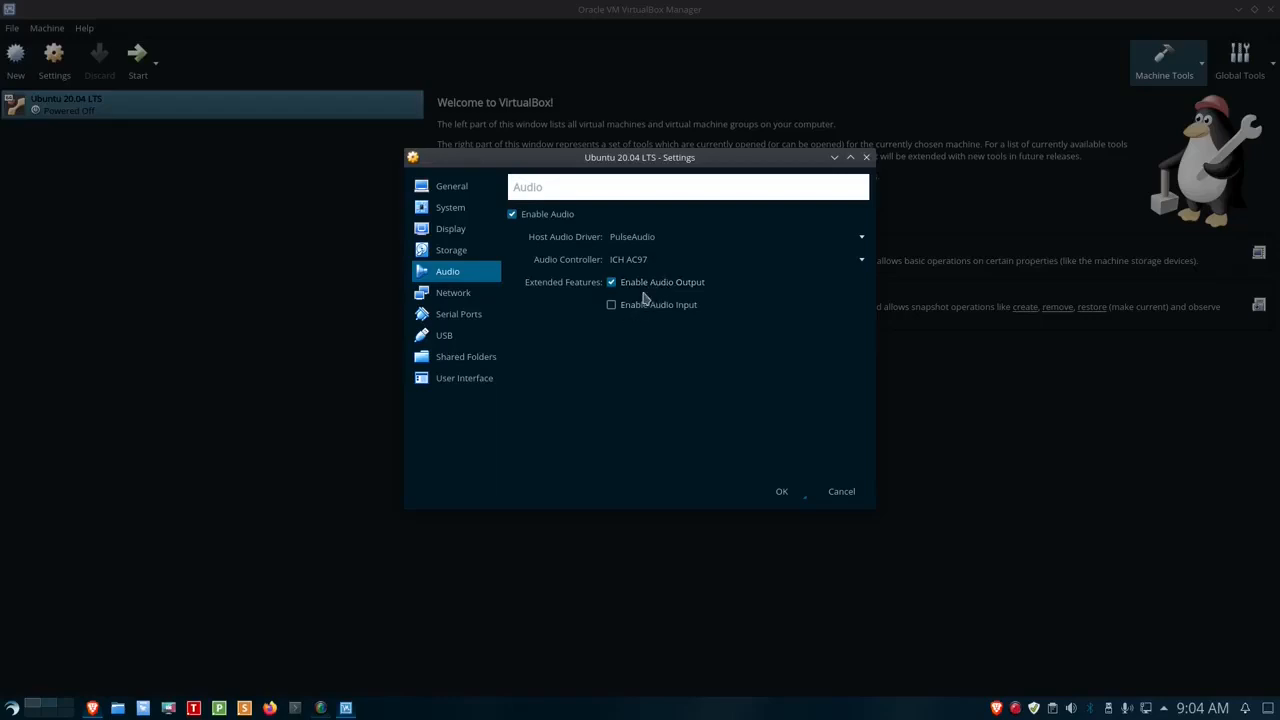
{"action": "left_click", "coordinate": [463, 297]}
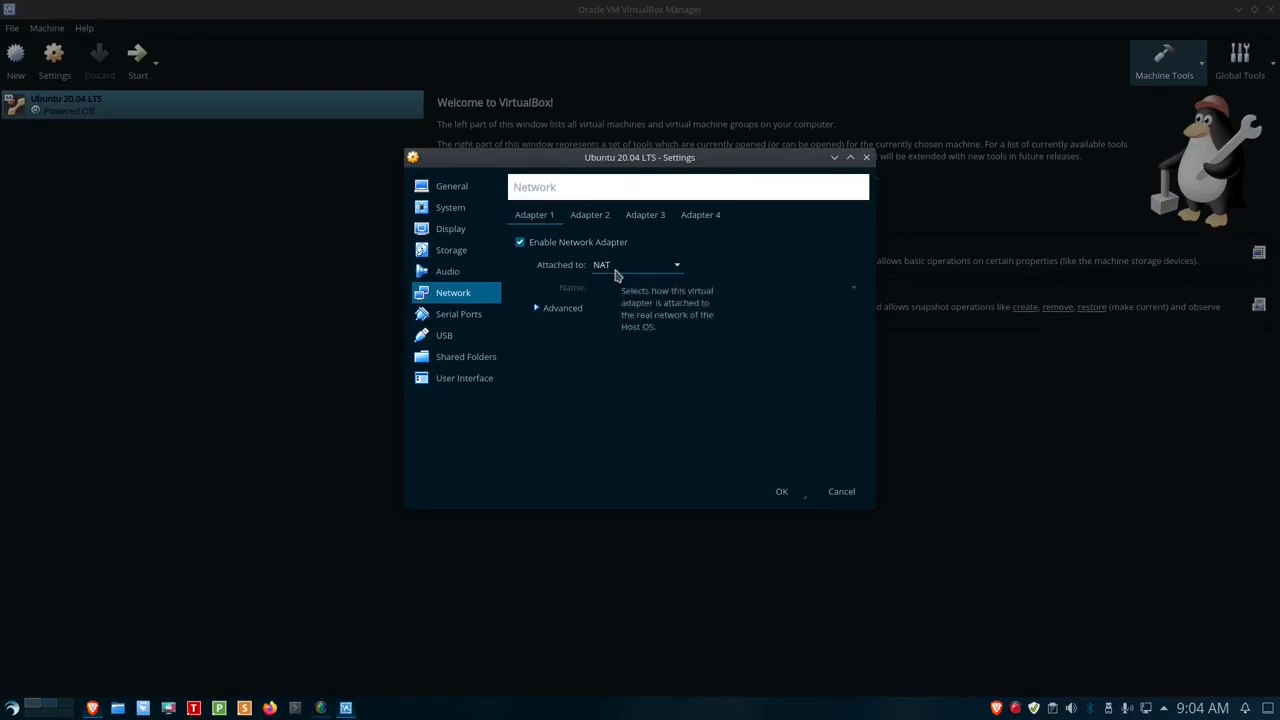
{"action": "left_click", "coordinate": [678, 268]}
{"action": "left_click", "coordinate": [672, 300]}
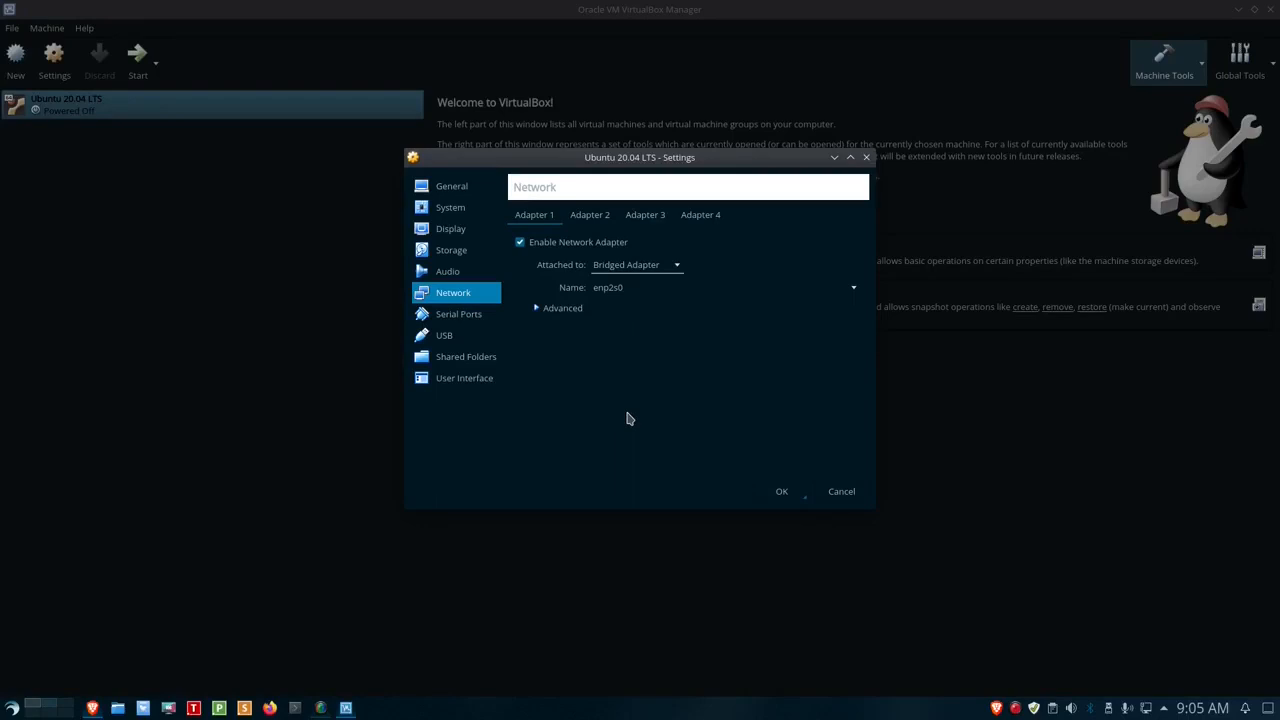
Choose the USB 3.0 (xHCI) controller, look through the remaining setting categories and save the machine's settings
{"action": "left_click", "coordinate": [468, 324]}
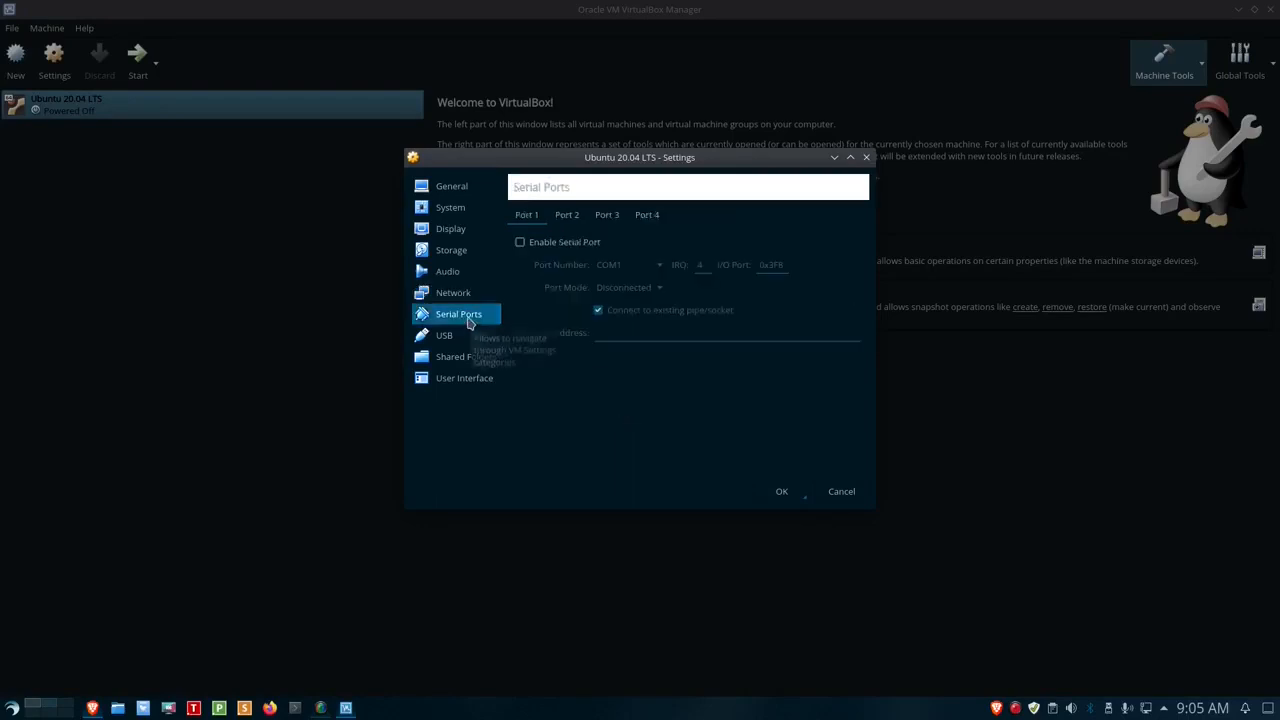
{"action": "left_click", "coordinate": [446, 342]}
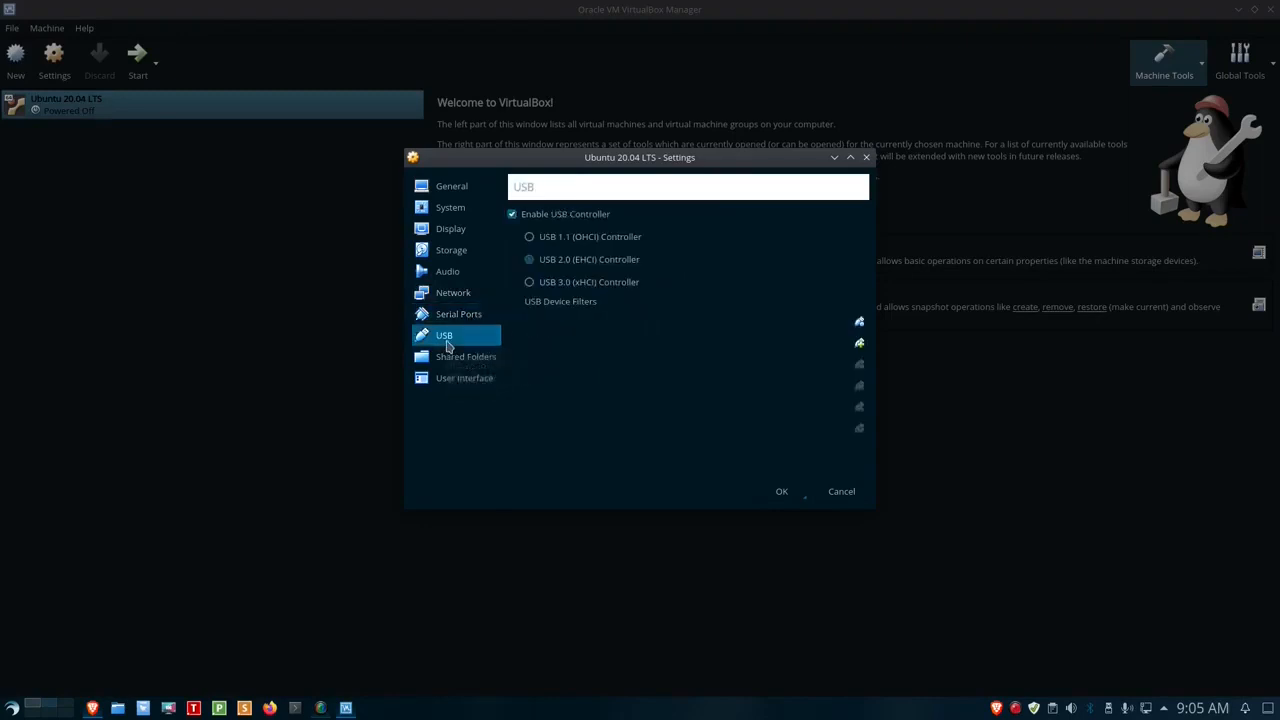
{"action": "left_click", "coordinate": [529, 283]}
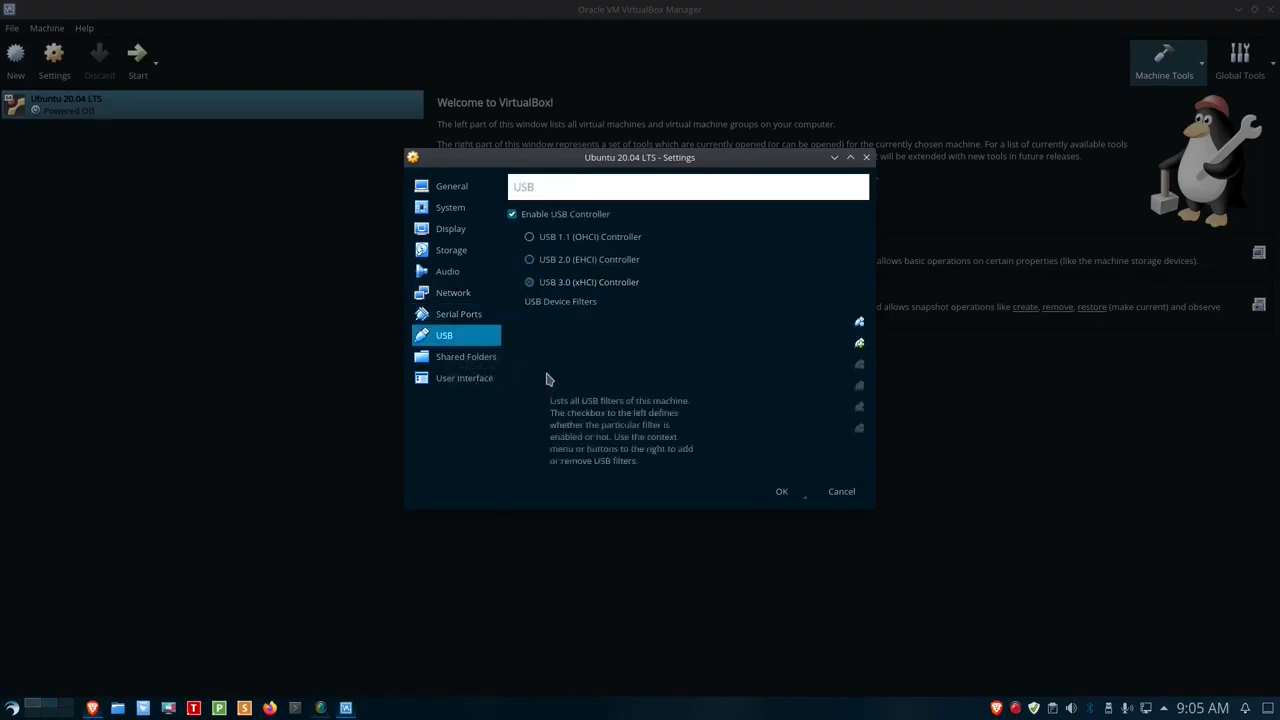
{"action": "left_click", "coordinate": [474, 360]}
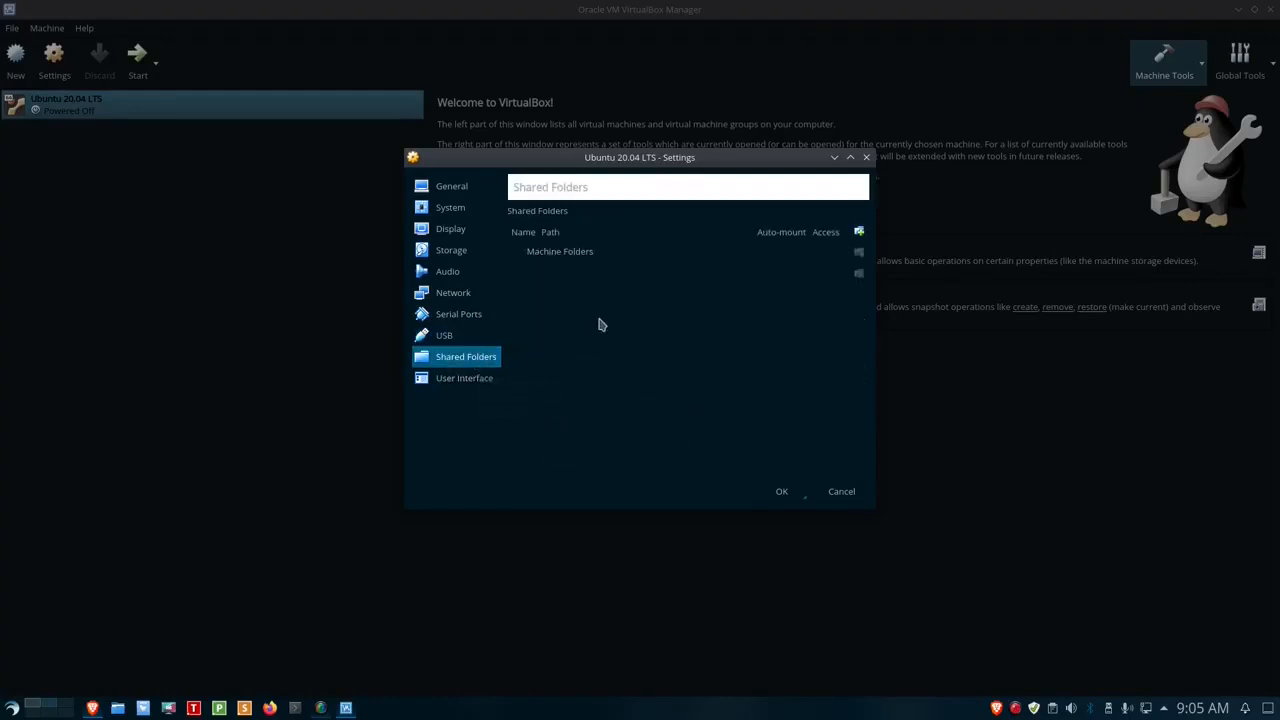
{"action": "left_click", "coordinate": [477, 382]}
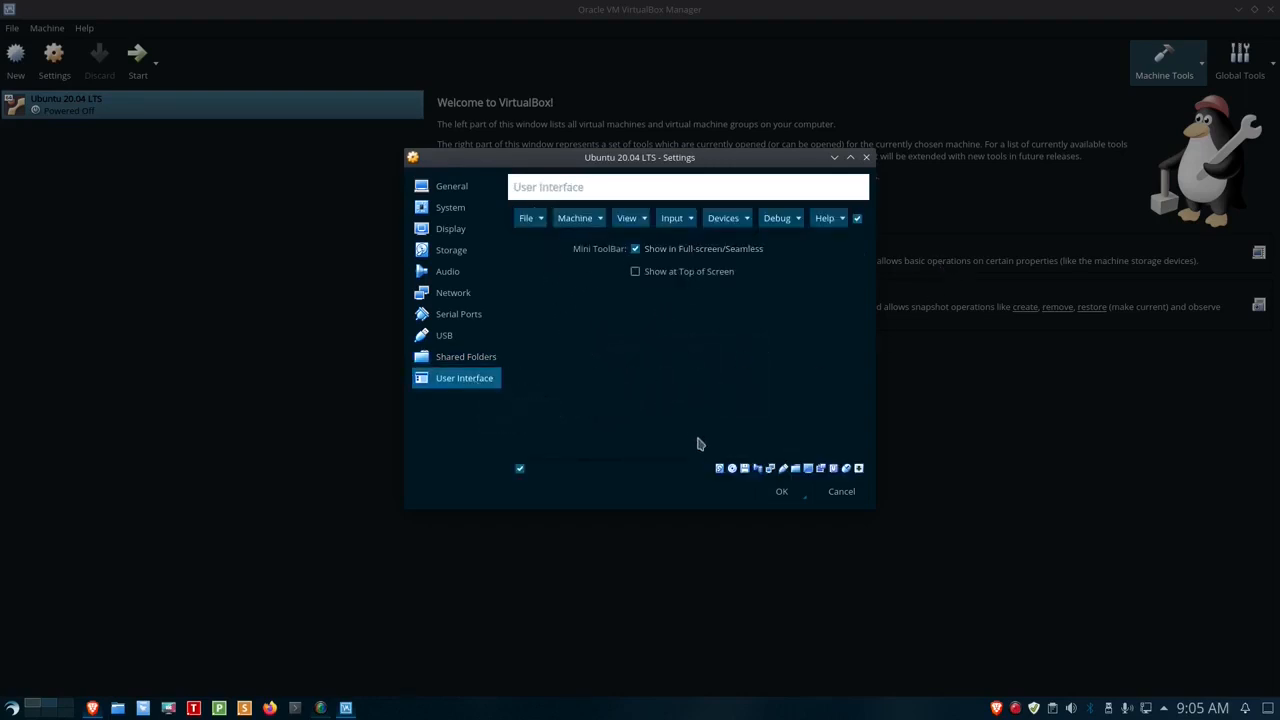
{"action": "left_click", "coordinate": [782, 495]}
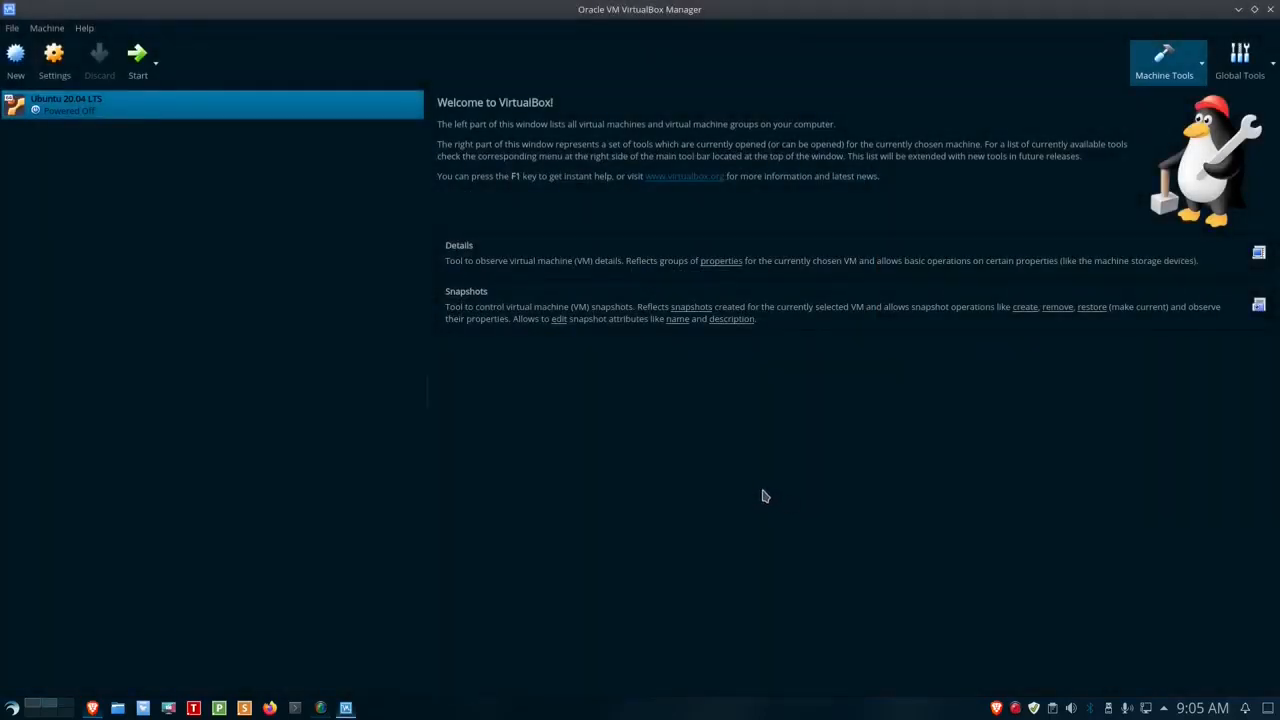
Start the Ubuntu 20.04 LTS virtual machine and display it in full-screen mode
{"action": "left_click", "coordinate": [140, 60]}
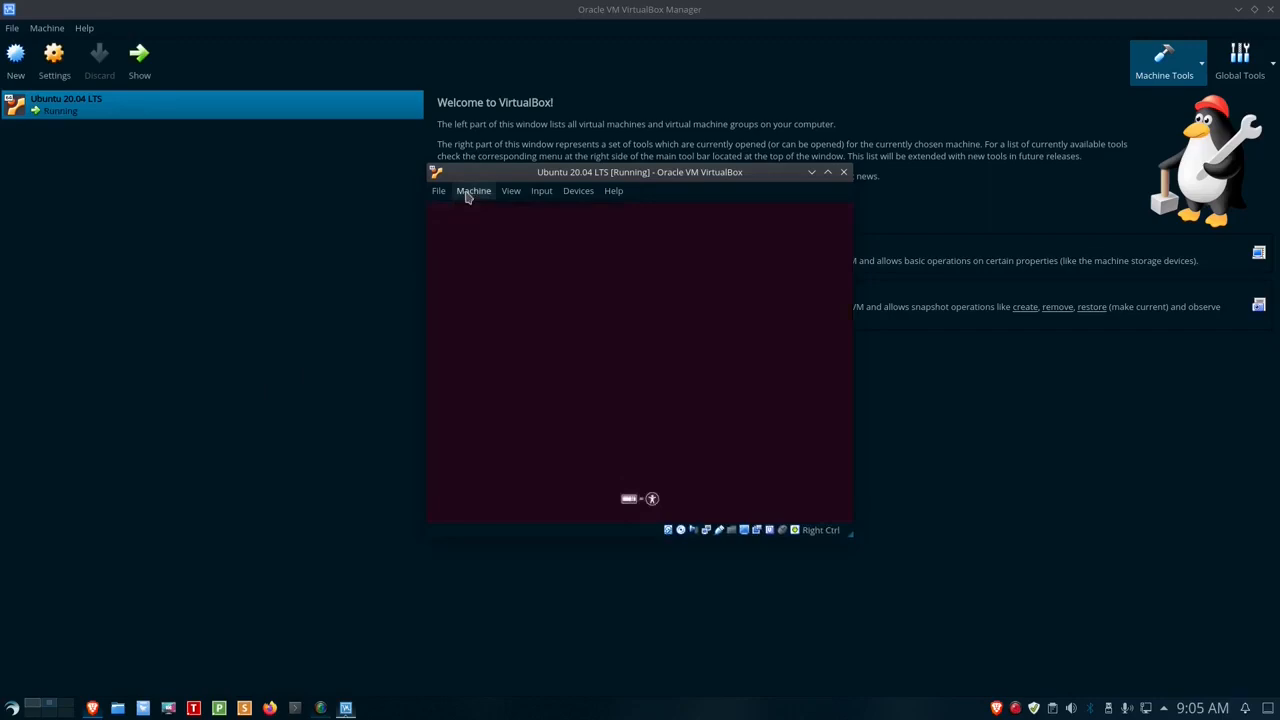
{"action": "left_click", "coordinate": [509, 191]}
{"action": "left_click", "coordinate": [555, 208]}
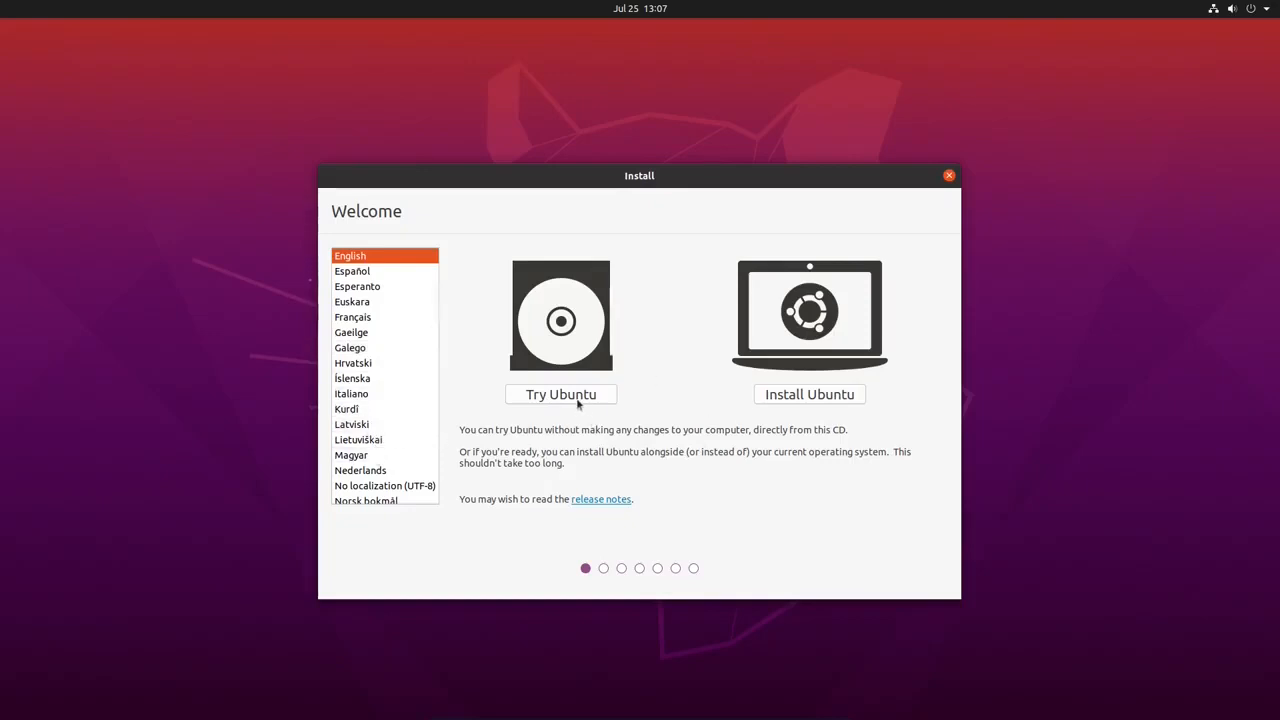
Begin installing Ubuntu in English and accept the English (US) keyboard layout
{"action": "left_click", "coordinate": [405, 317]}
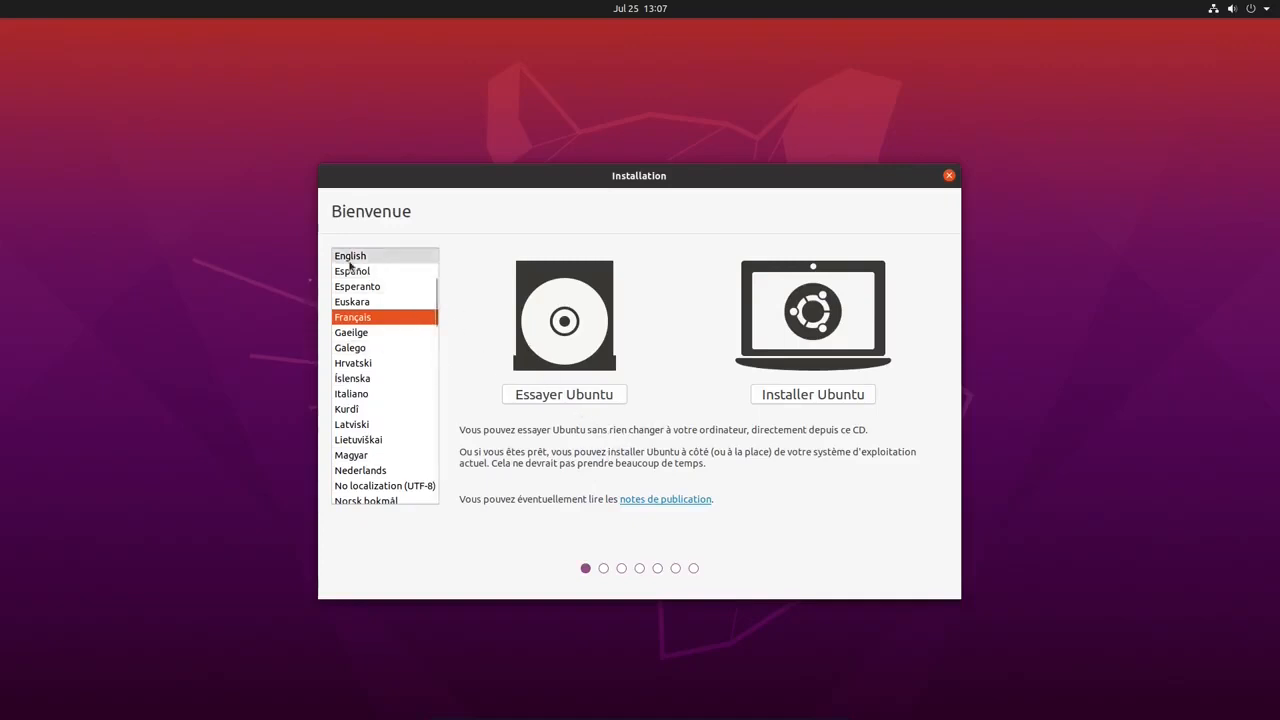
{"action": "left_click", "coordinate": [352, 256]}
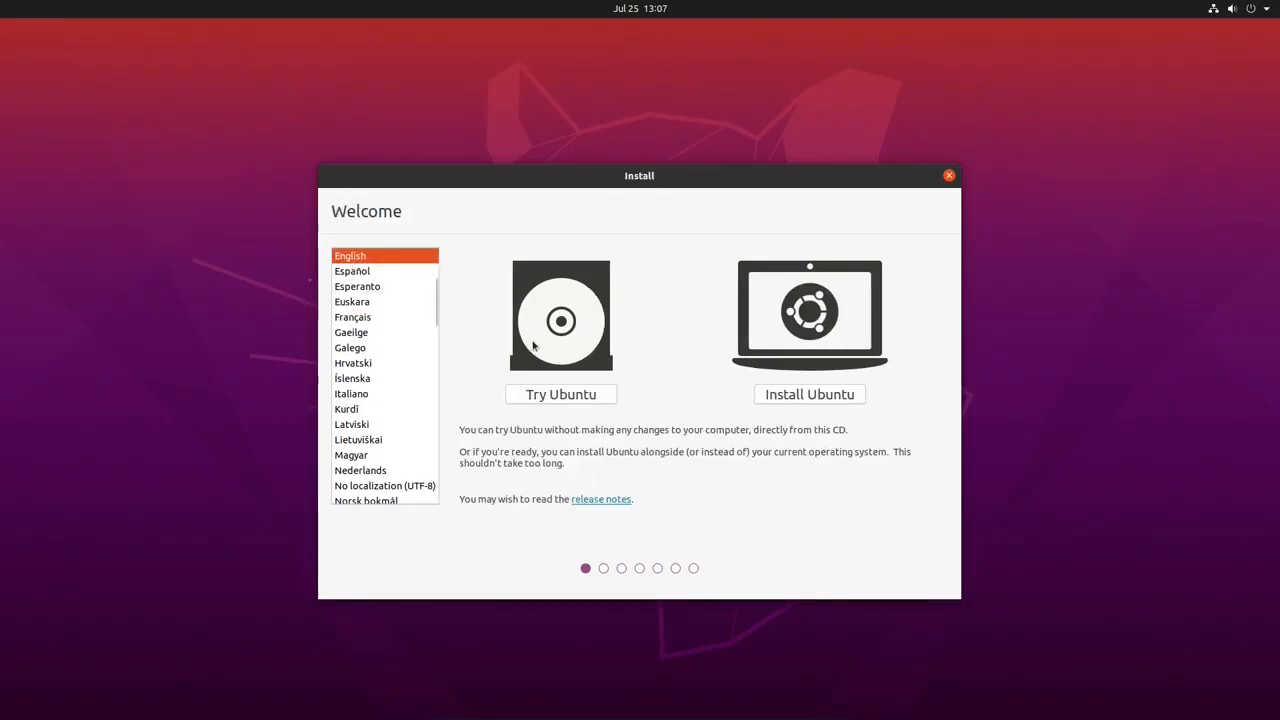
{"action": "left_click", "coordinate": [810, 395]}
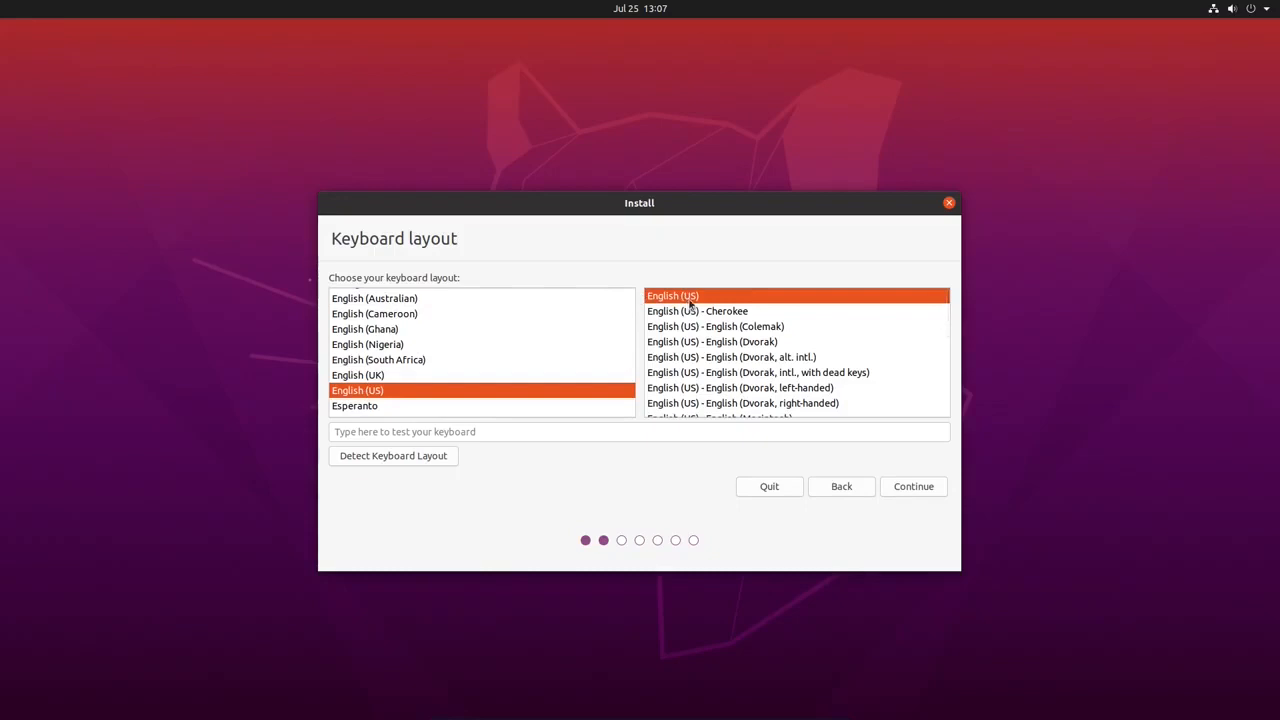
{"action": "left_click", "coordinate": [914, 486]}
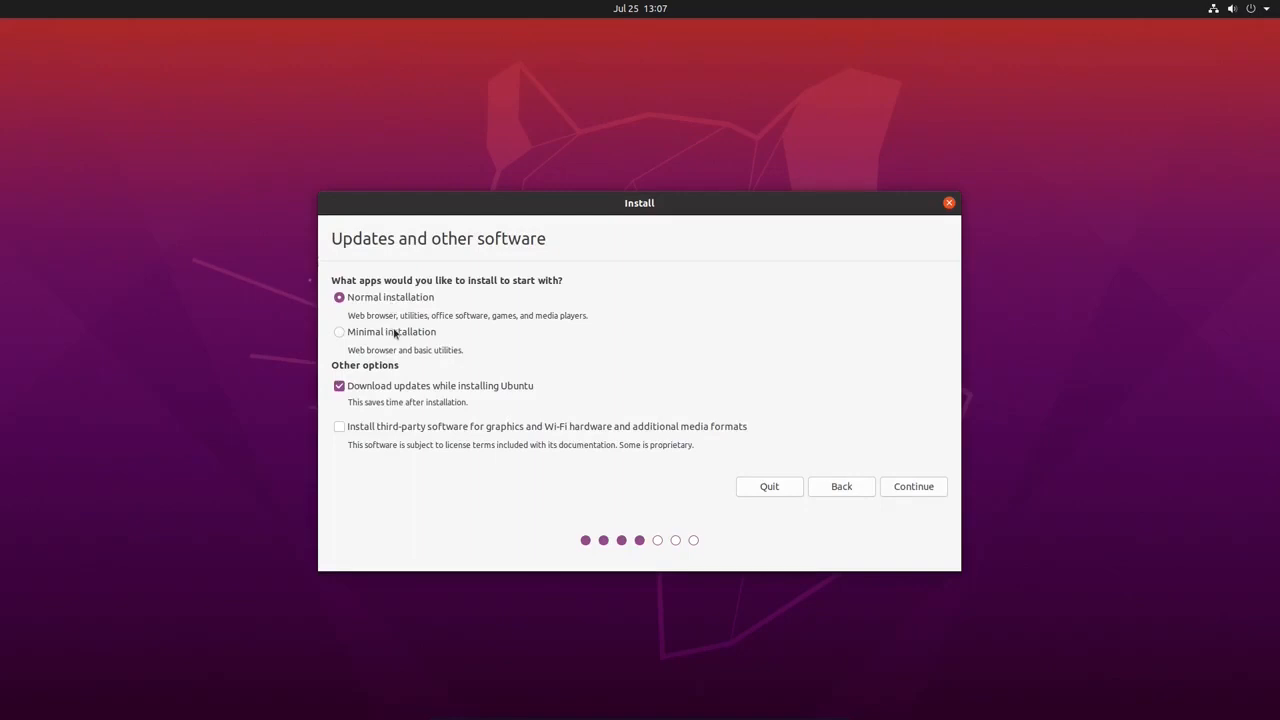
Choose the minimal installation, set the update and third-party software options, and continue to the installation type
{"action": "left_click", "coordinate": [340, 336]}
{"action": "left_click", "coordinate": [338, 298]}
{"action": "left_click", "coordinate": [339, 332]}
{"action": "left_click", "coordinate": [339, 387]}
{"action": "left_click", "coordinate": [340, 428]}
{"action": "left_click", "coordinate": [338, 428]}
{"action": "left_click", "coordinate": [932, 489]}
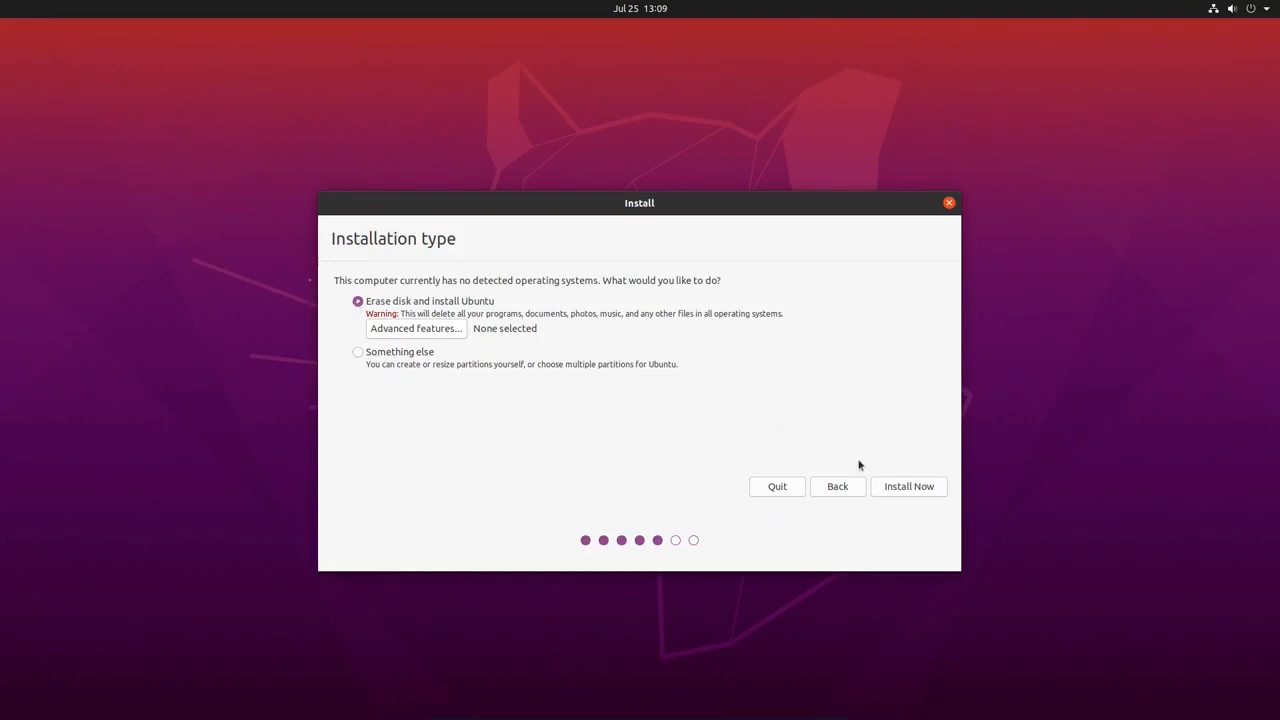
Install with the disk erased, accept writing the partition changes, and accept New York as the location
{"action": "left_click", "coordinate": [904, 488]}
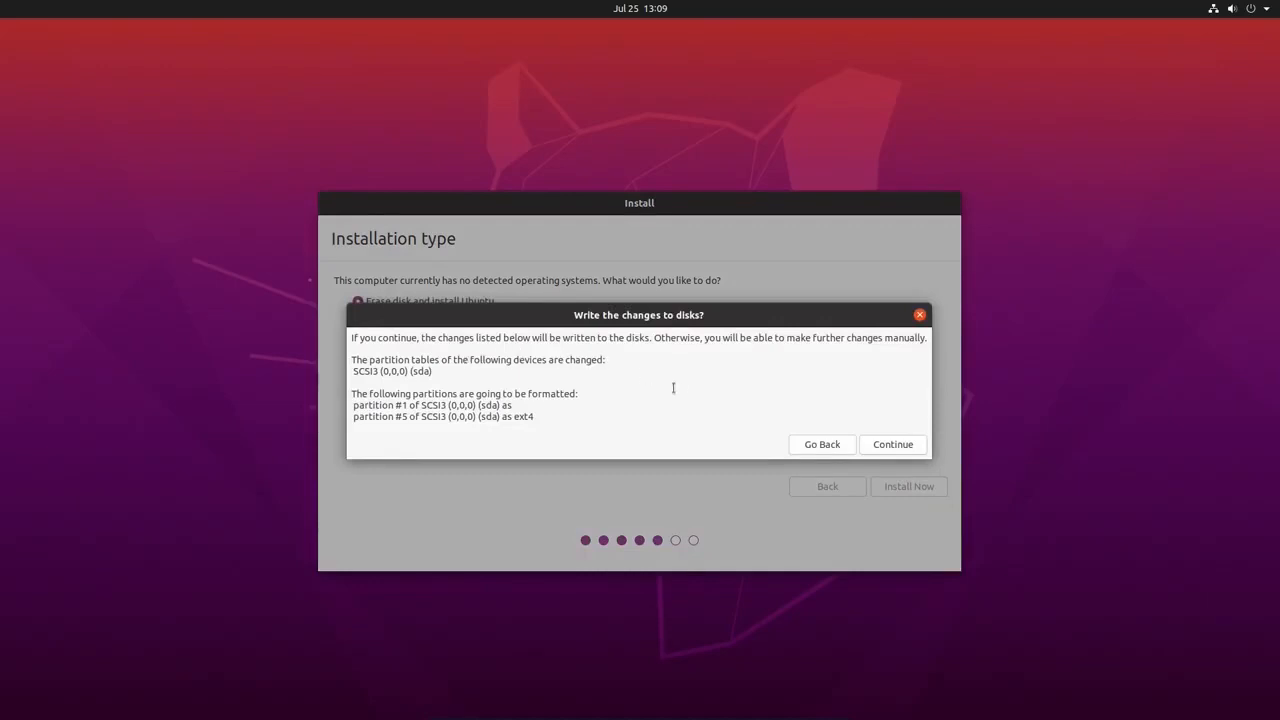
{"action": "left_click", "coordinate": [893, 445]}
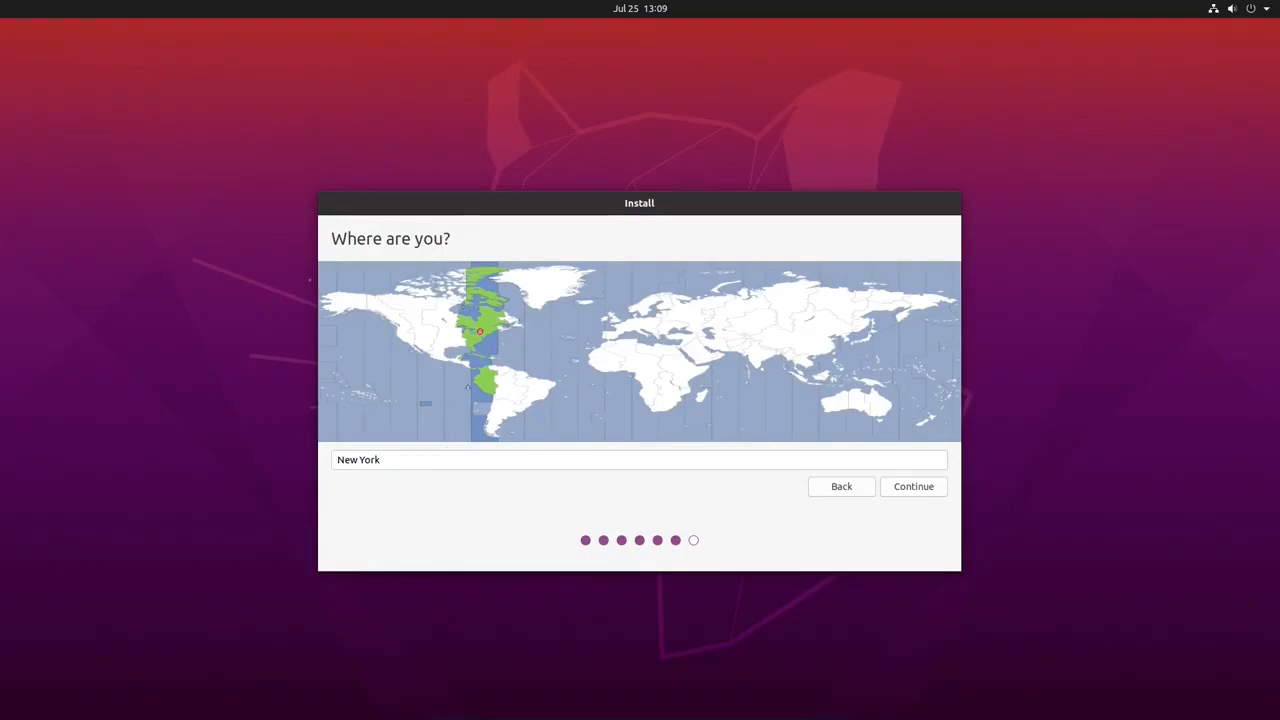
{"action": "left_click", "coordinate": [913, 486]}
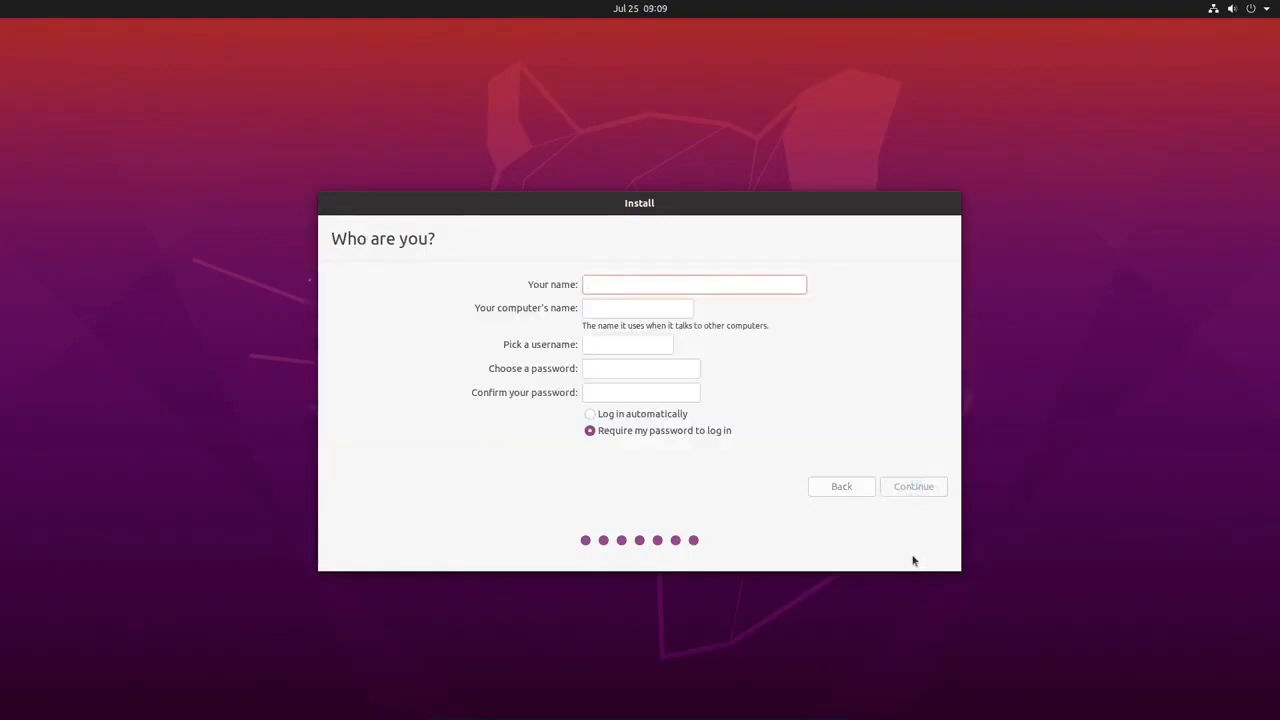
Enter the account holder's full name, the computer name ubuntu2004lts-vm and the username datapioneer
{"action": "type", "text": "Dan Calloway"}
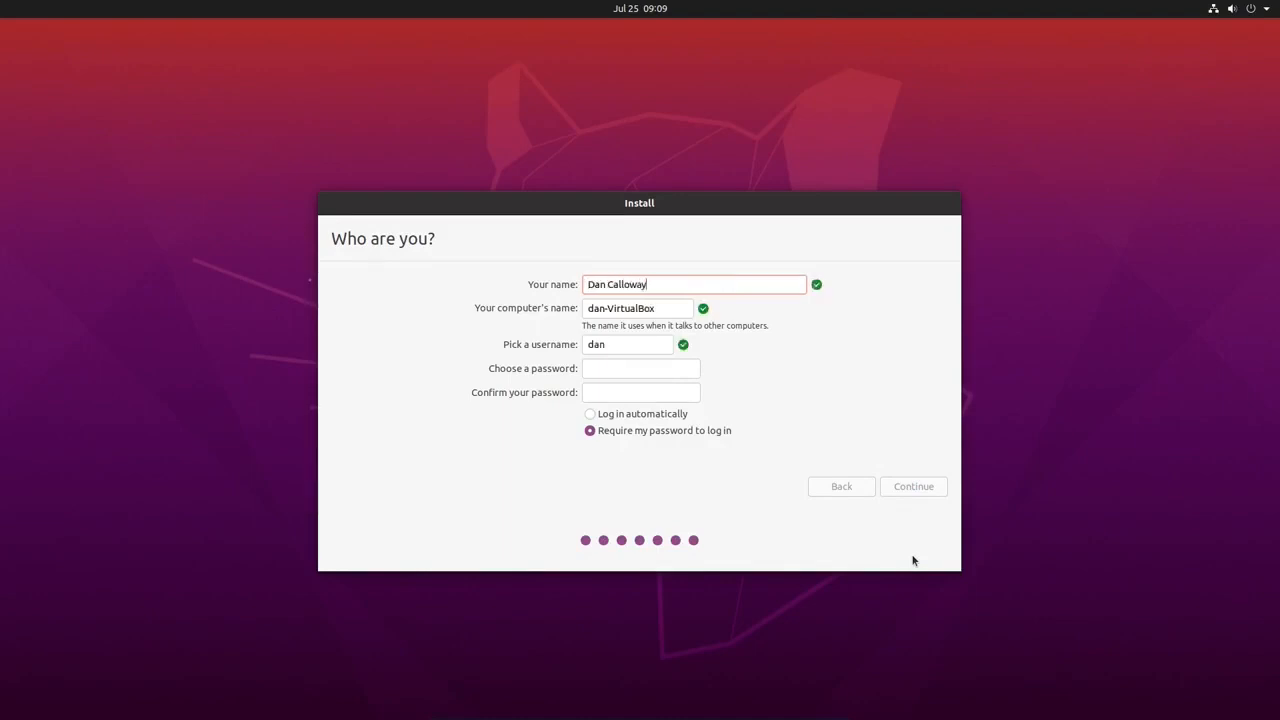
{"action": "key", "text": "Tab"}
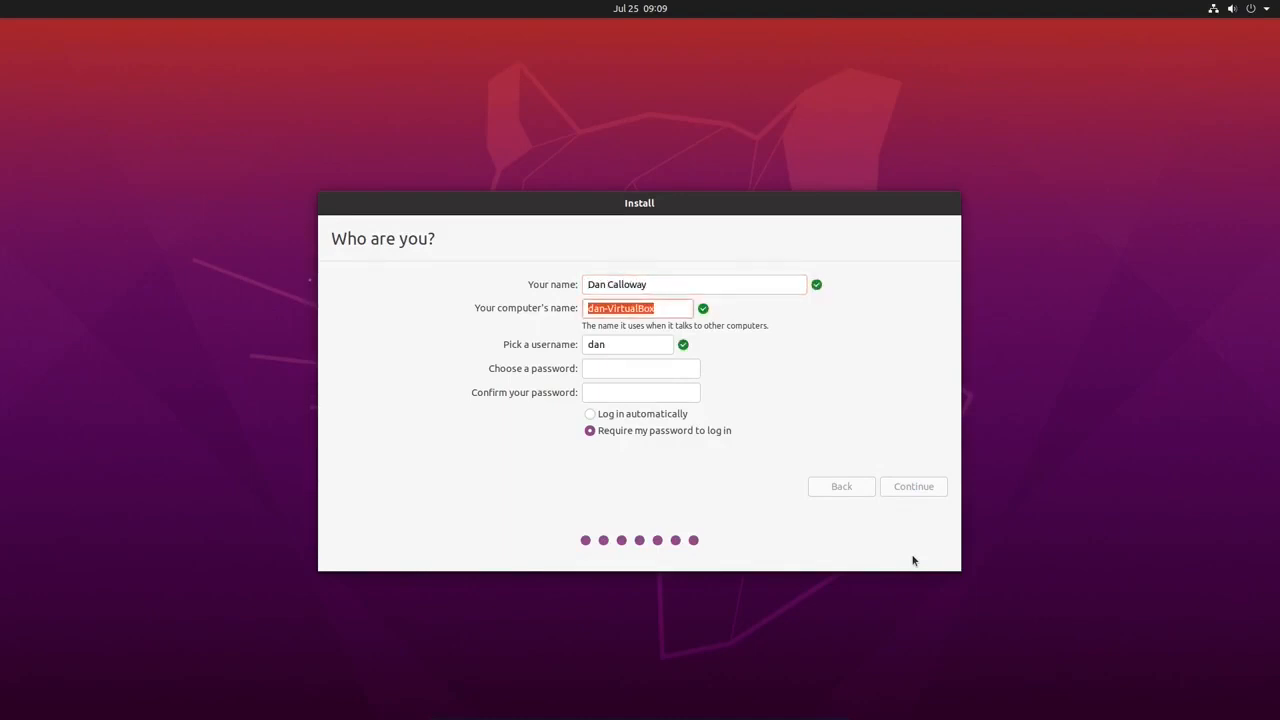
{"action": "type", "text": "ubuntu"}
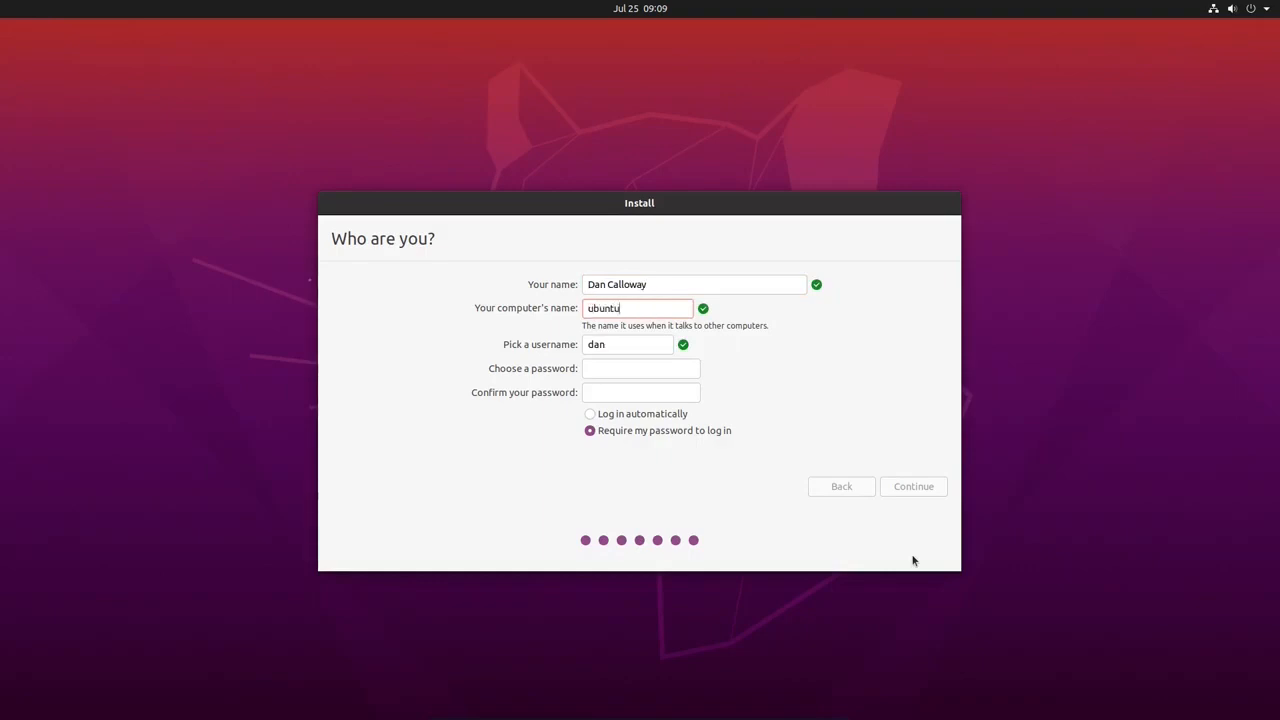
{"action": "type", "text": "2004lts-vm"}
{"action": "left_click", "coordinate": [617, 344]}
{"action": "key", "text": "BackSpace"}
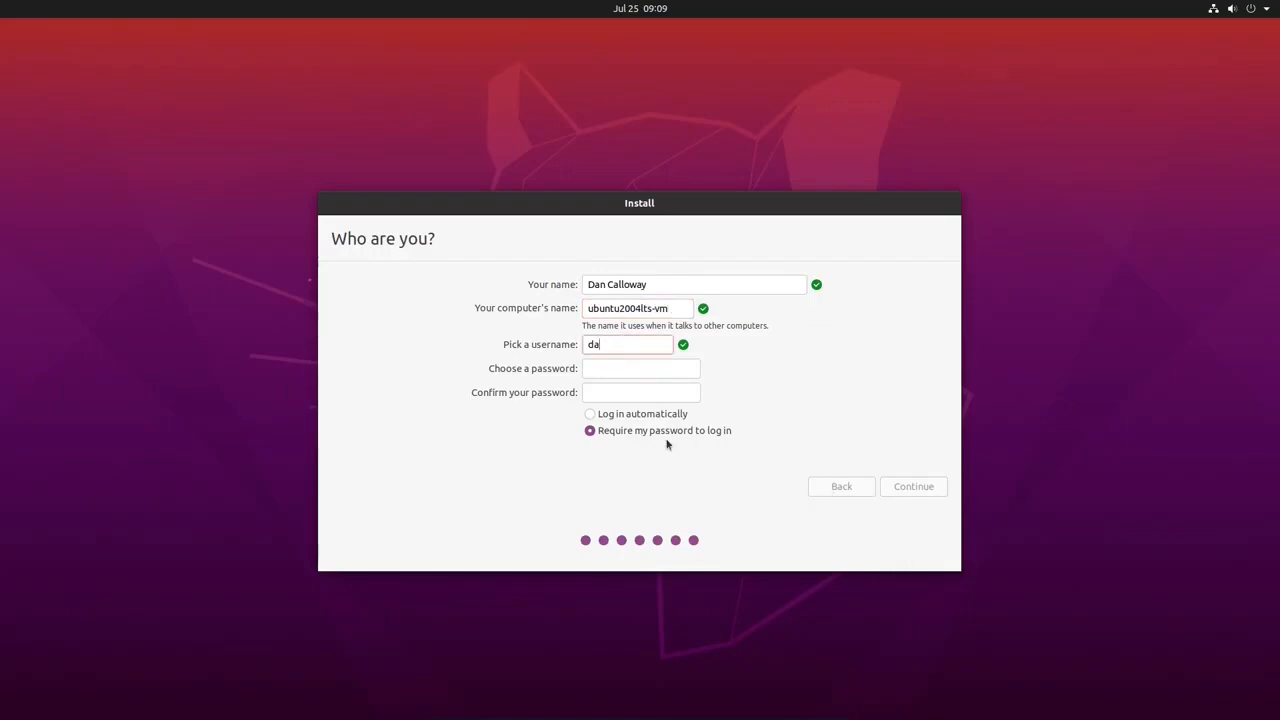
{"action": "type", "text": "tapioneer"}
{"action": "key", "text": "Tab"}
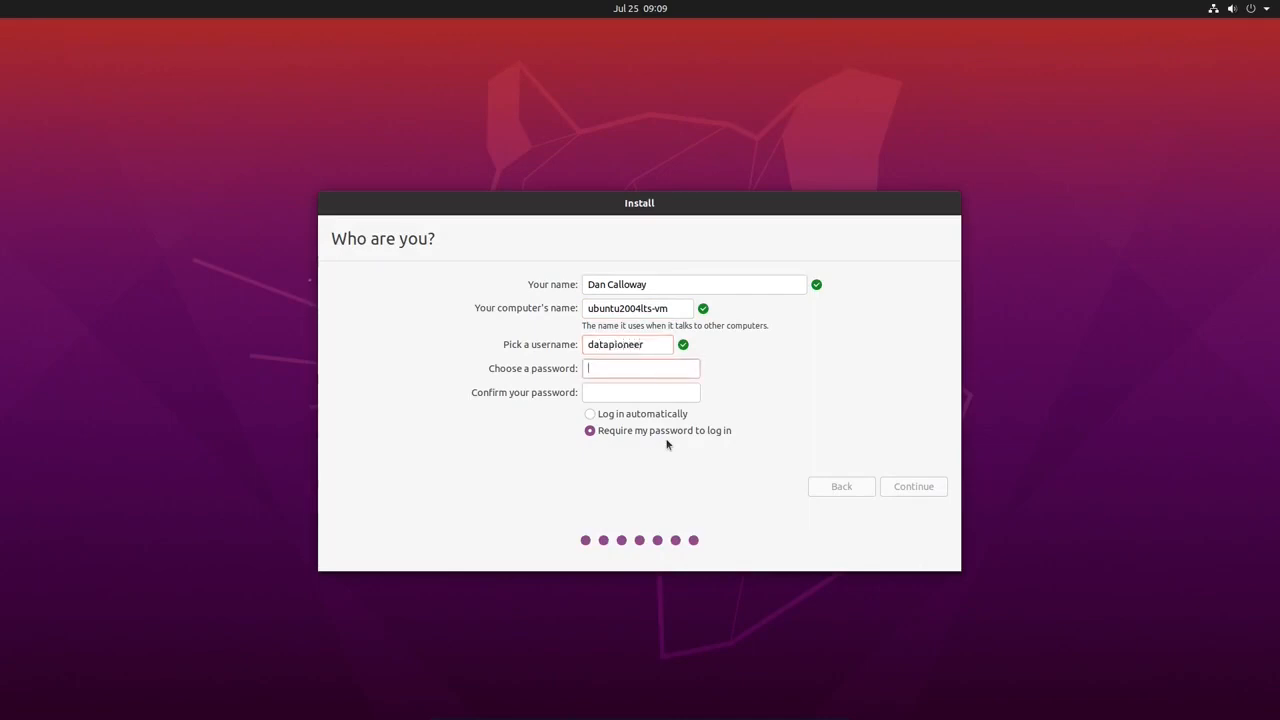
Enter and confirm the account password, keep password login required, and continue with the installation
{"action": "type", "text": "********"}
{"action": "key", "text": "Tab"}
{"action": "type", "text": "********"}
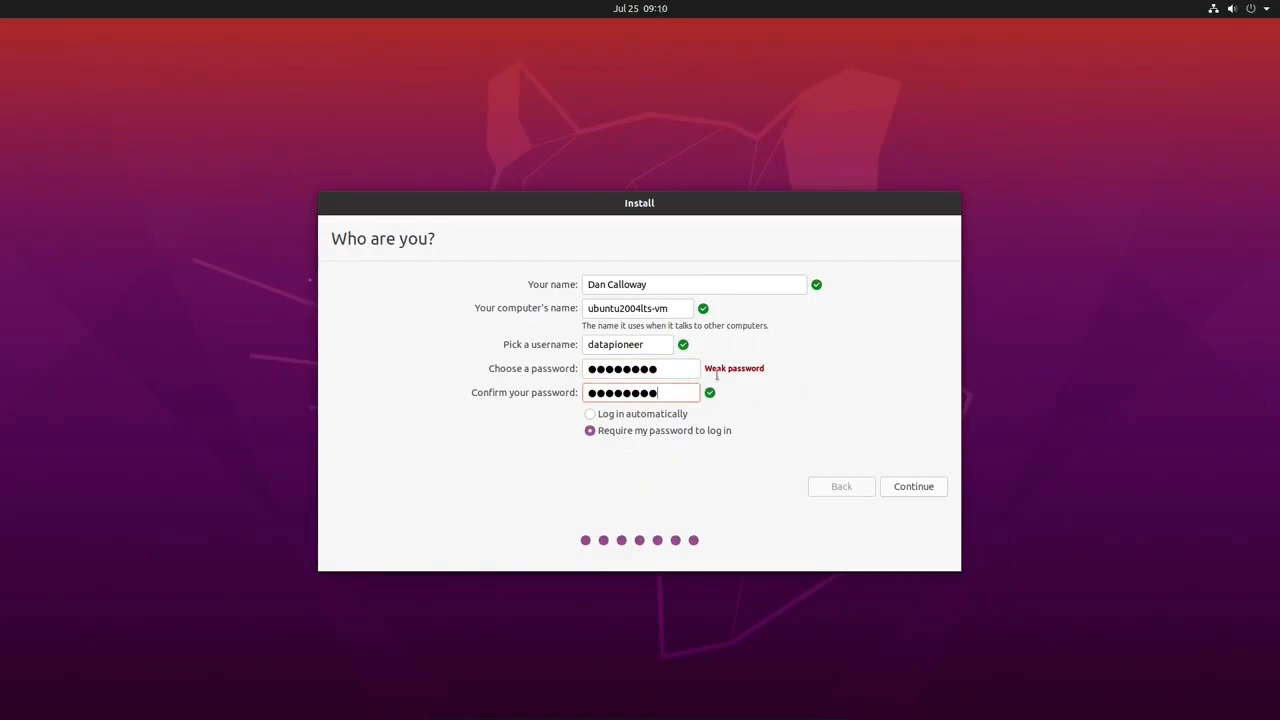
{"action": "left_click", "coordinate": [910, 487]}
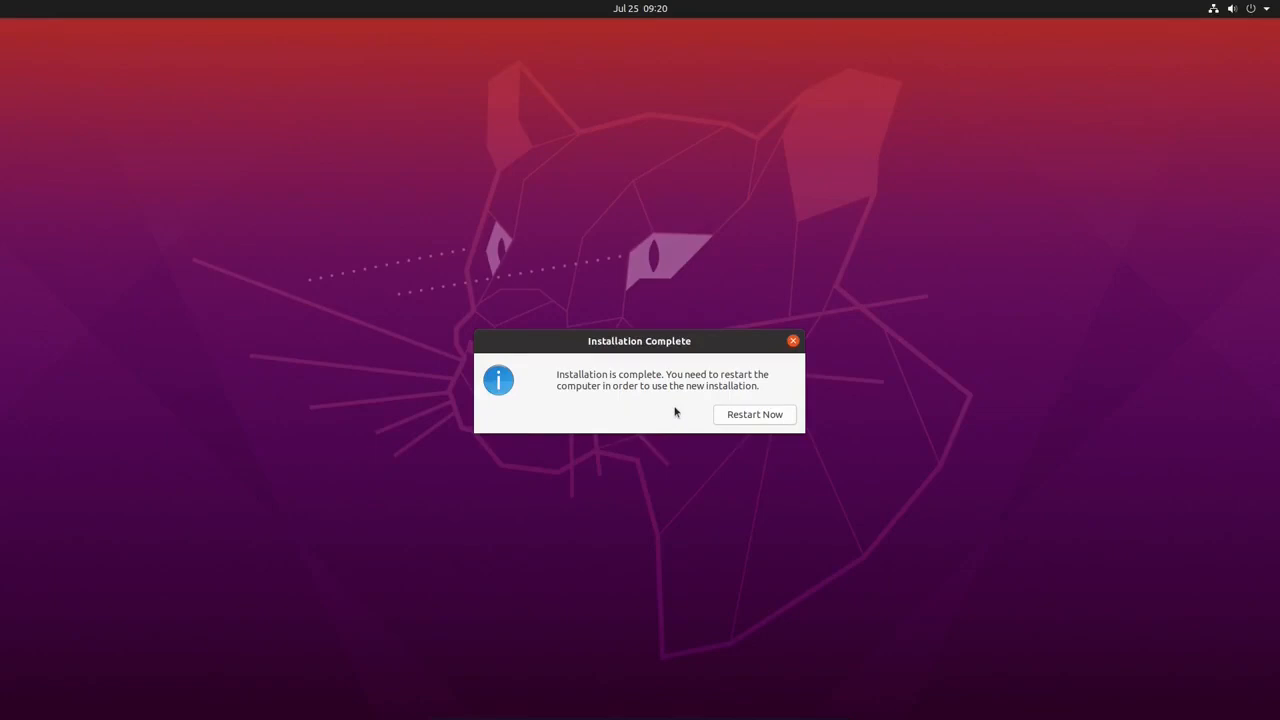
Restart into the newly installed Ubuntu and log in with the account password
{"action": "left_click", "coordinate": [758, 415]}
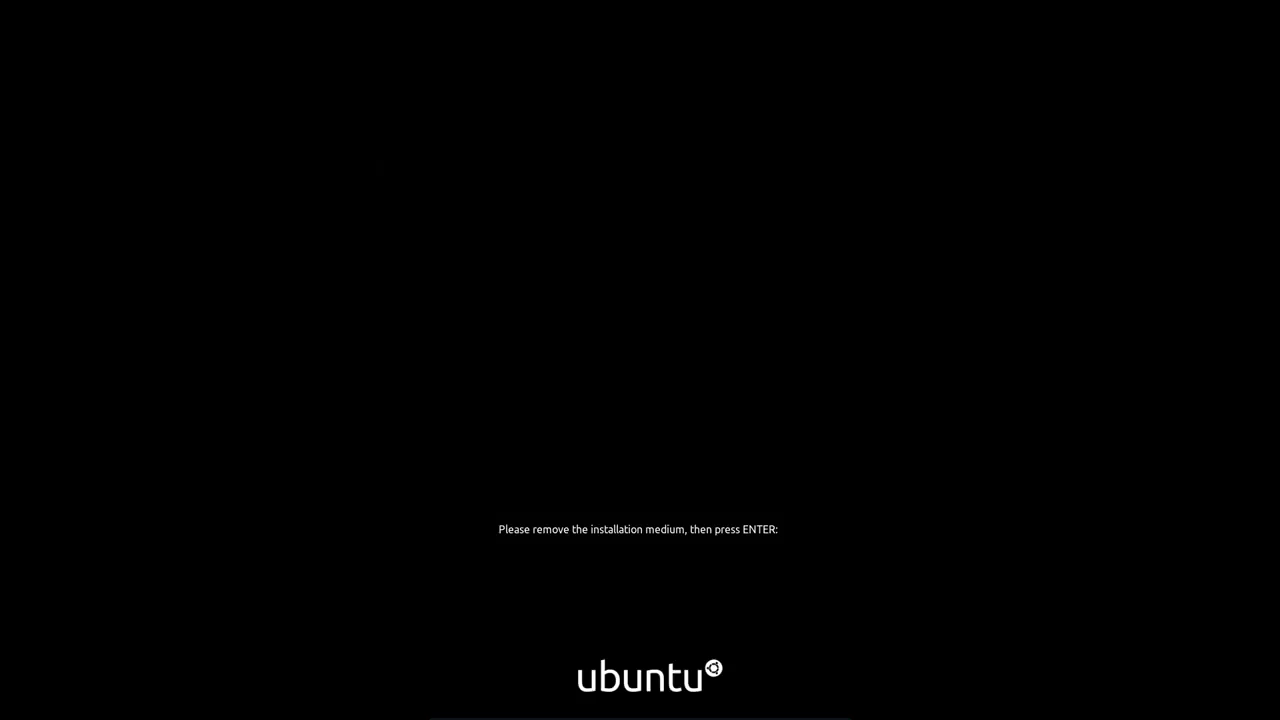
{"action": "key", "text": "Return"}
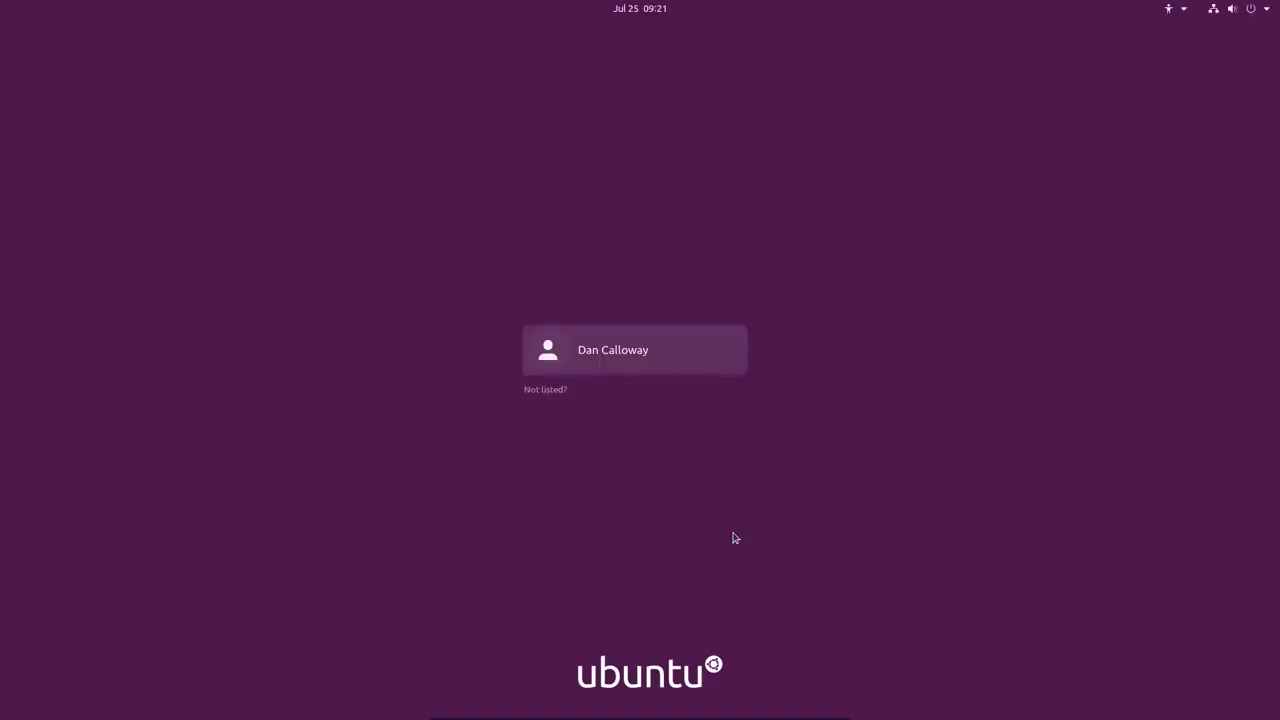
{"action": "key", "text": "Return"}
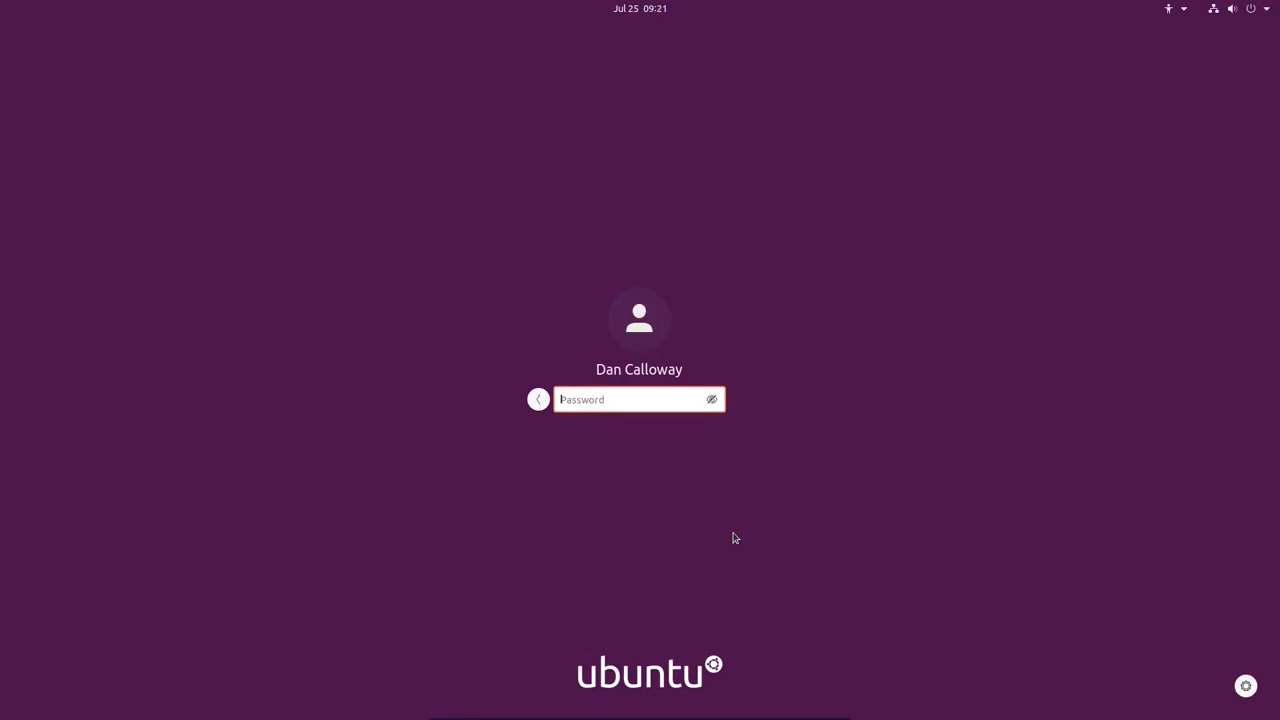
{"action": "type", "text": "*******"}
{"action": "key", "text": "BackSpace"}
{"action": "key", "text": "BackSpace"}
{"action": "key", "text": "BackSpace"}
{"action": "key", "text": "BackSpace"}
{"action": "key", "text": "BackSpace"}
{"action": "key", "text": "BackSpace"}
{"action": "key", "text": "BackSpace"}
{"action": "type", "text": "********"}
{"action": "key", "text": "Return"}
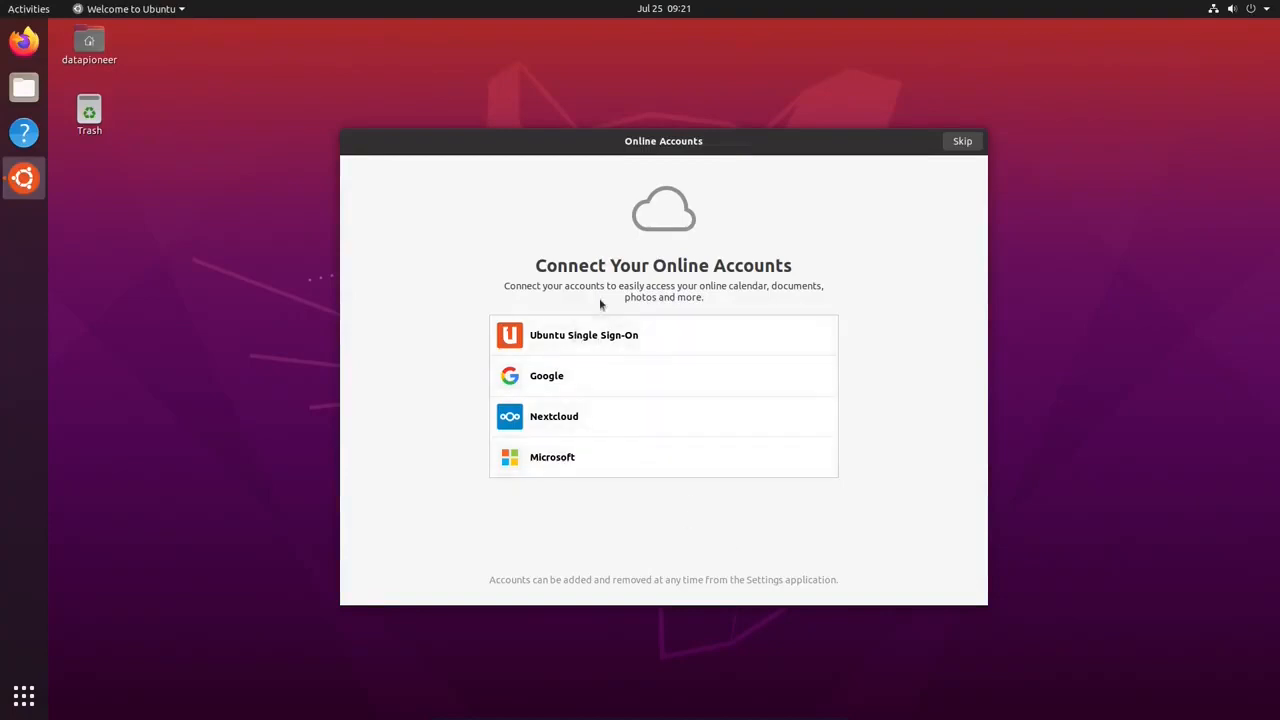
Complete the welcome setup without online accounts or Livepatch, decline sending system info, and leave Location Services off
{"action": "left_click", "coordinate": [960, 144]}
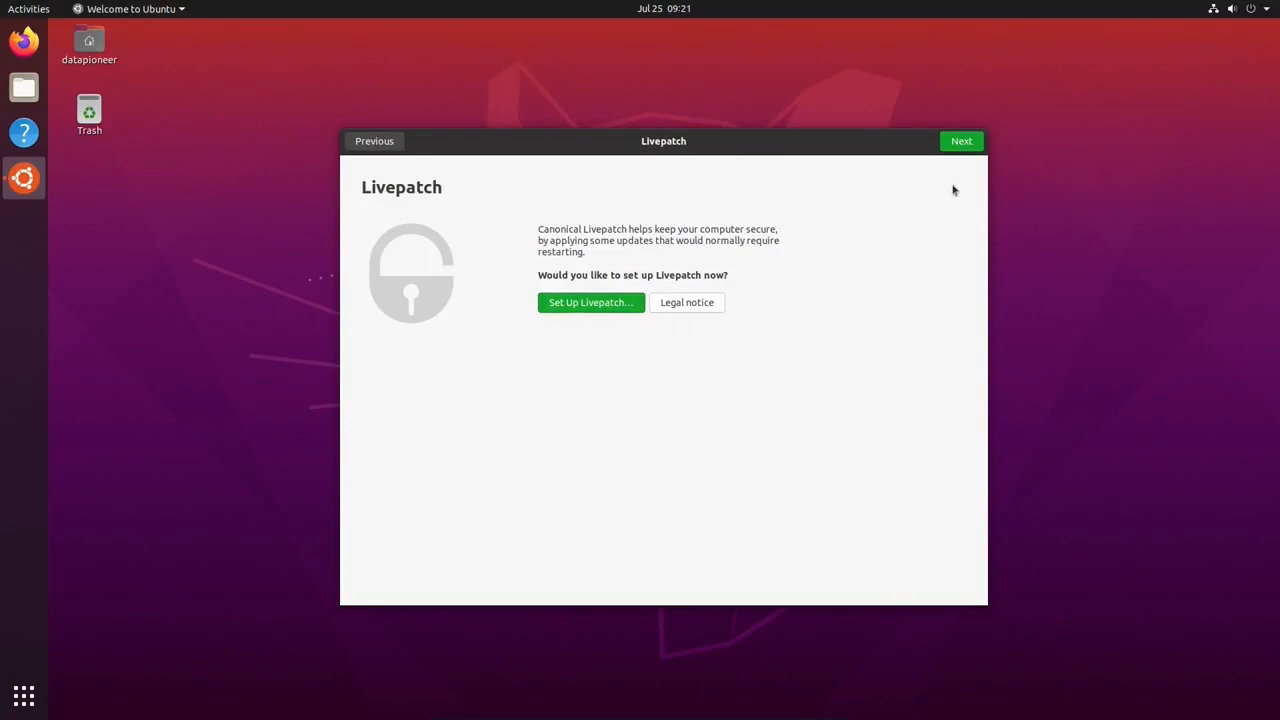
{"action": "left_click", "coordinate": [962, 151]}
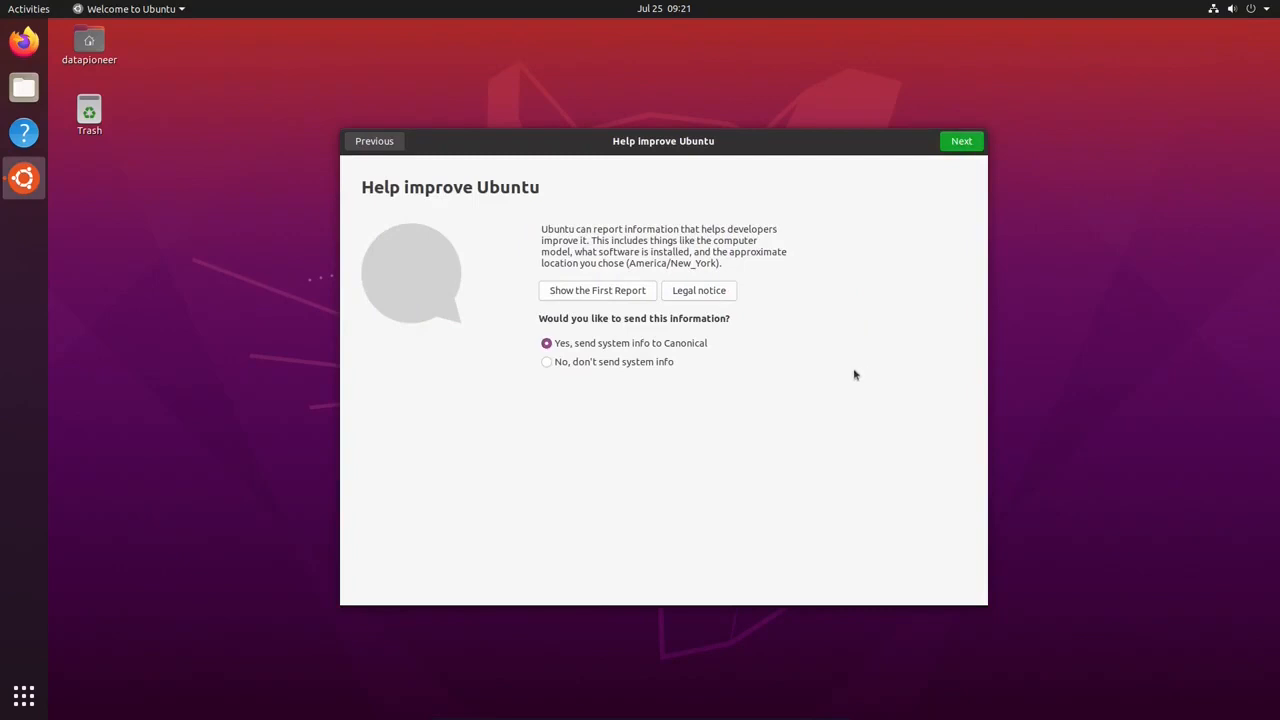
{"action": "left_click", "coordinate": [557, 364]}
{"action": "left_click", "coordinate": [961, 143]}
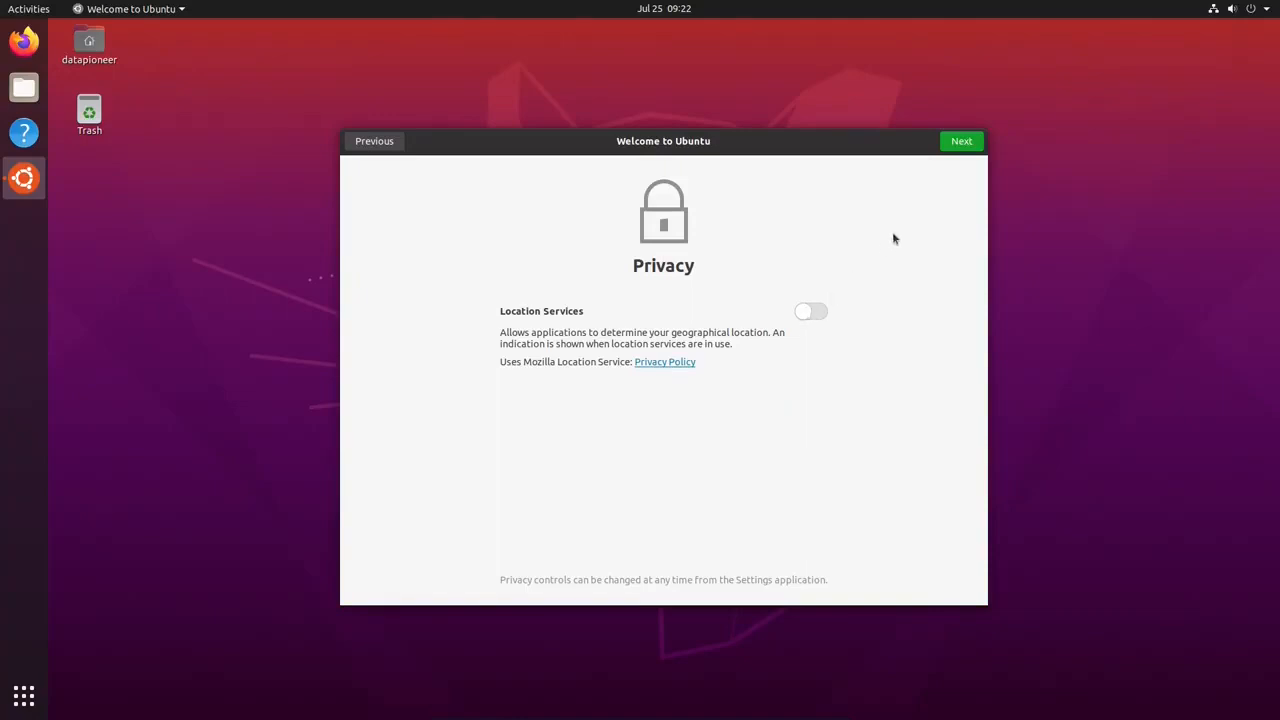
{"action": "left_click", "coordinate": [961, 141]}
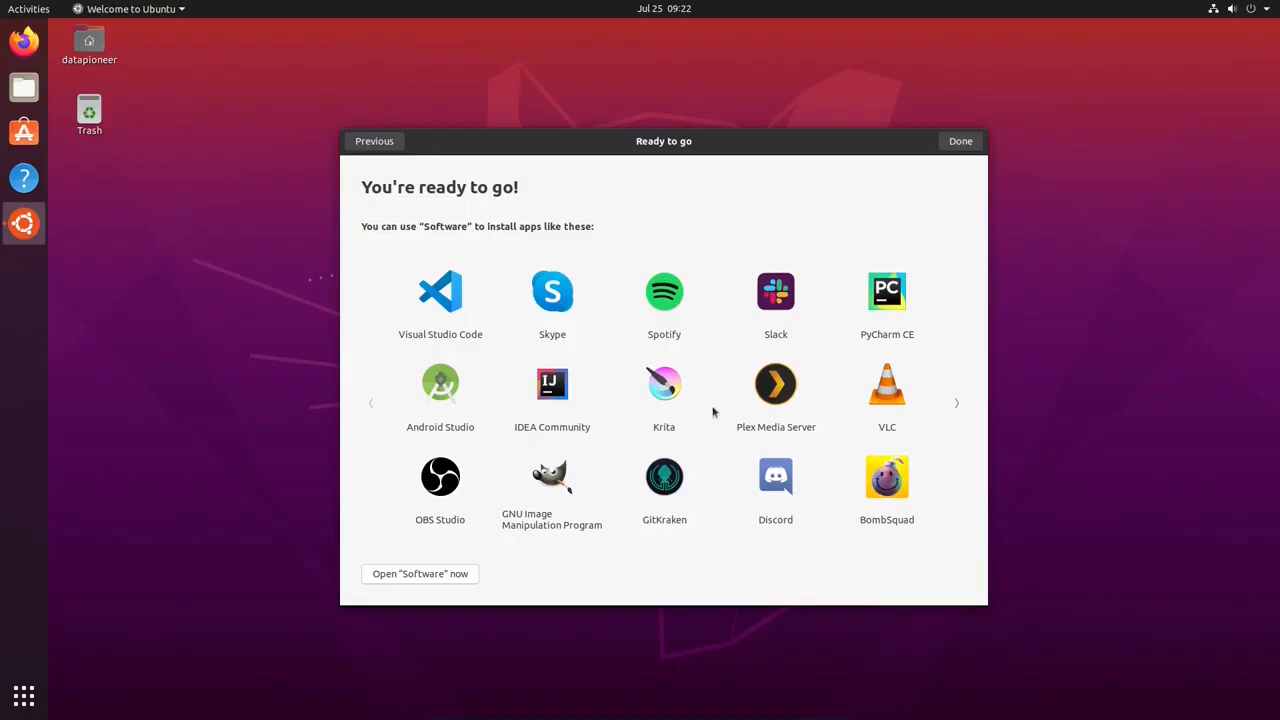
{"action": "left_click", "coordinate": [972, 147]}
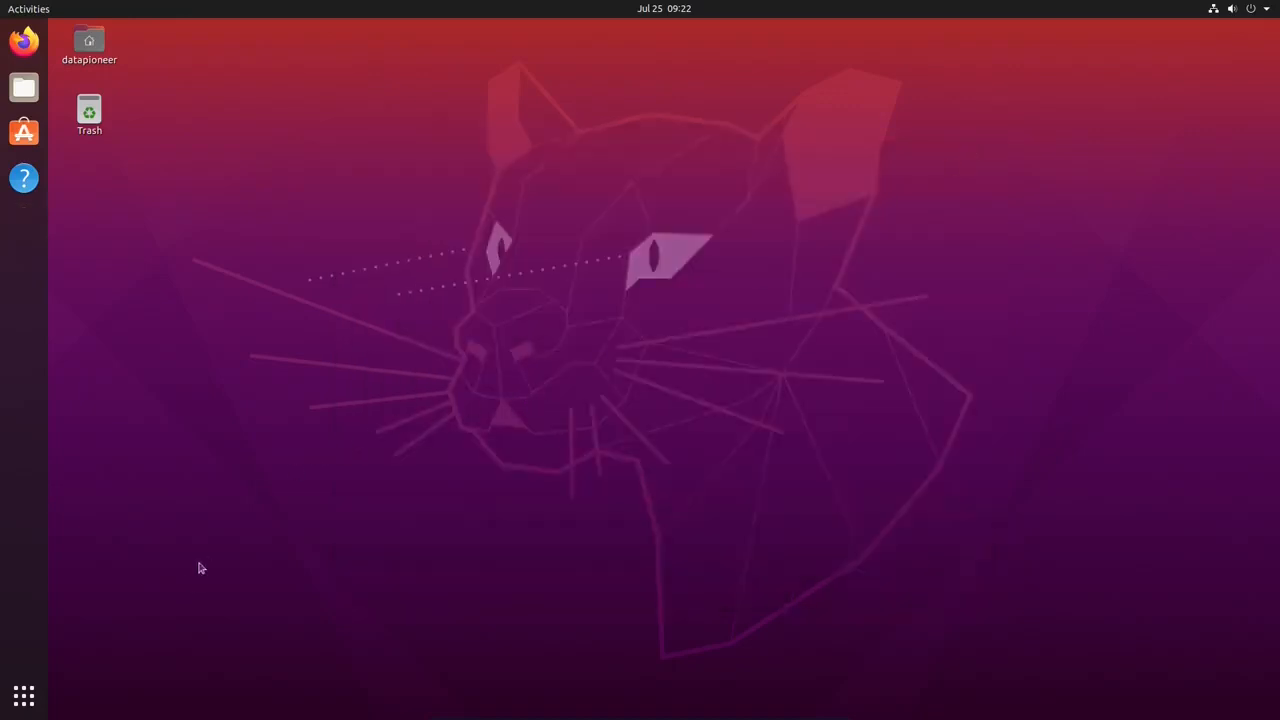
Open Terminal from the list of applications and enlarge its window
{"action": "left_click", "coordinate": [24, 696]}
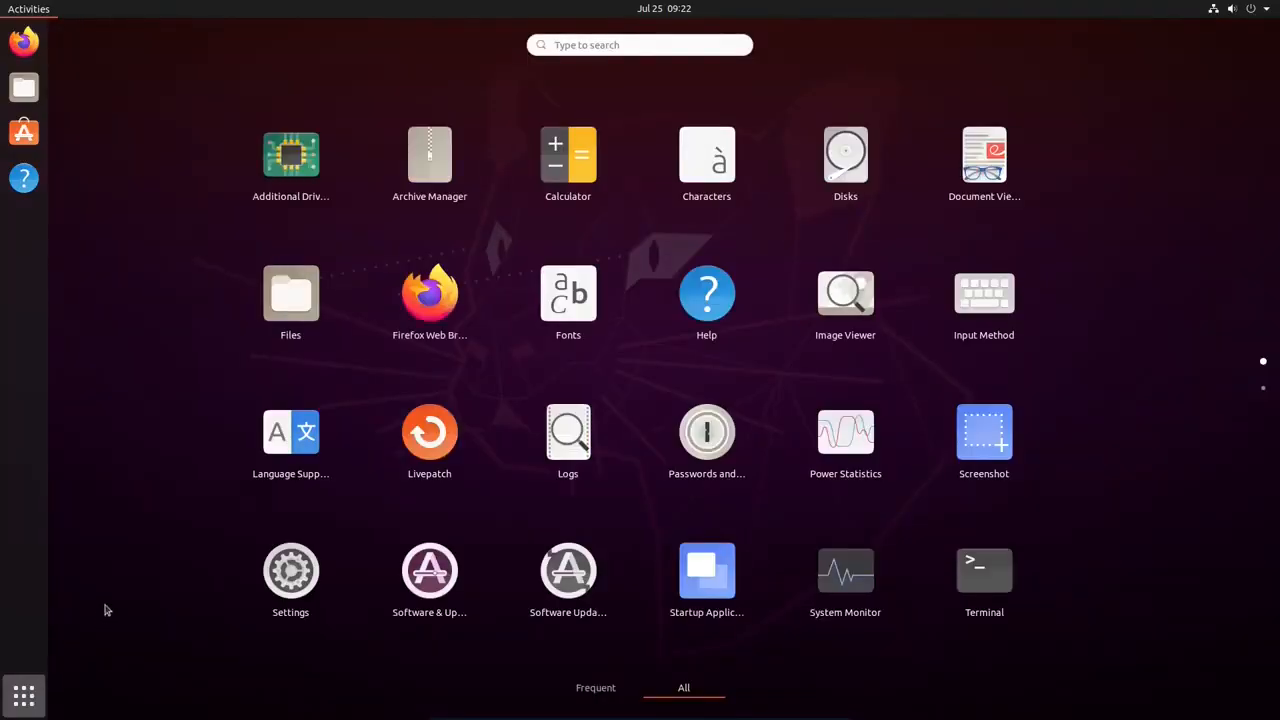
{"action": "left_click", "coordinate": [978, 577]}
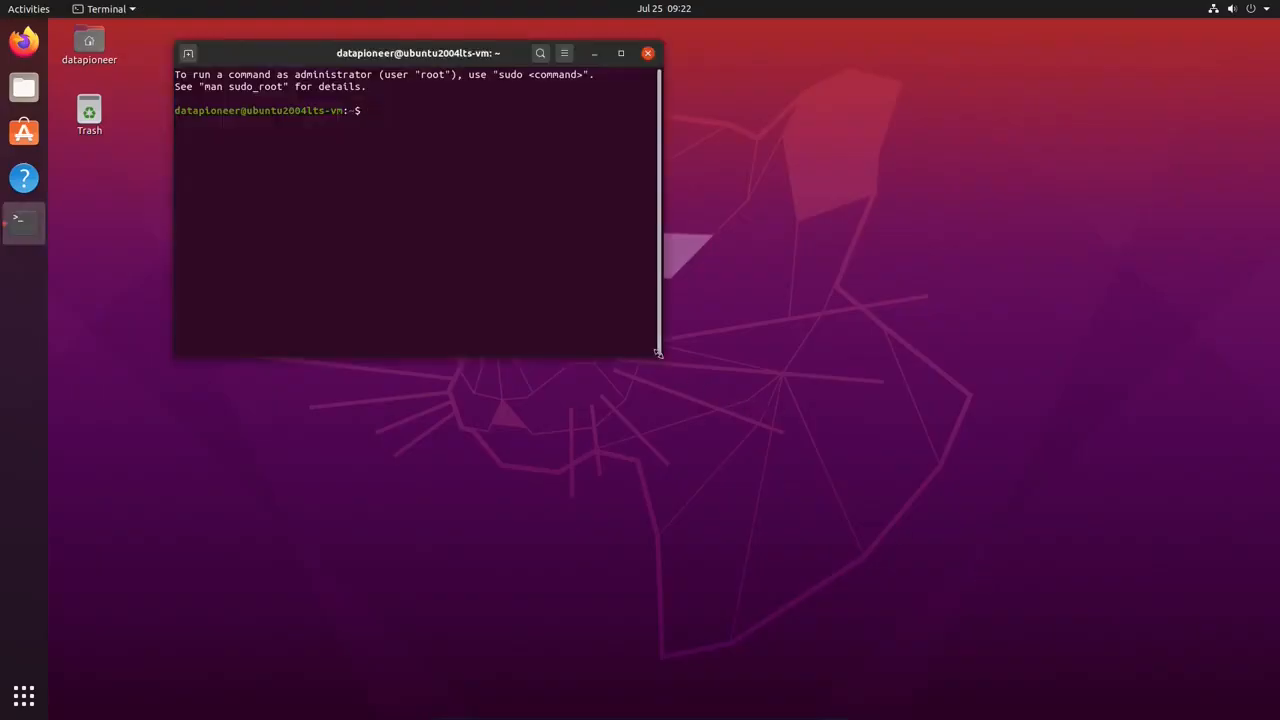
{"action": "left_click_drag", "start_coordinate": [660, 359], "coordinate": [893, 501]}
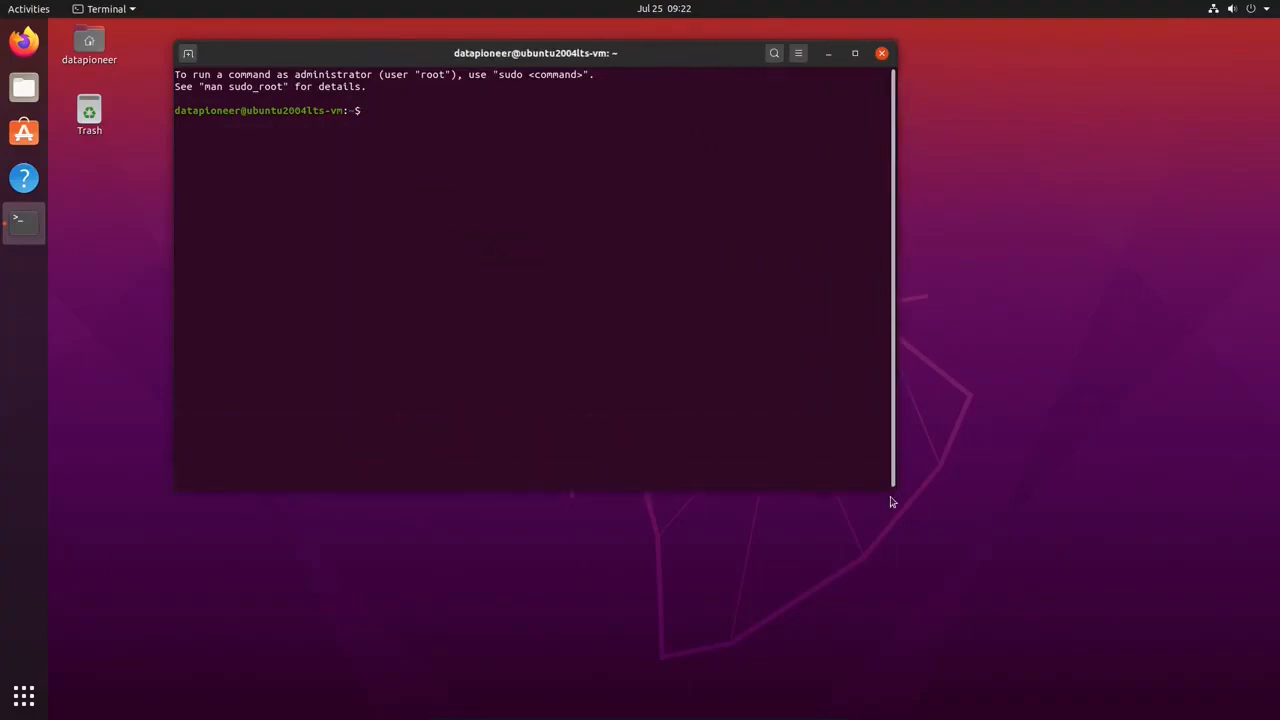
{"action": "type", "text": "="}
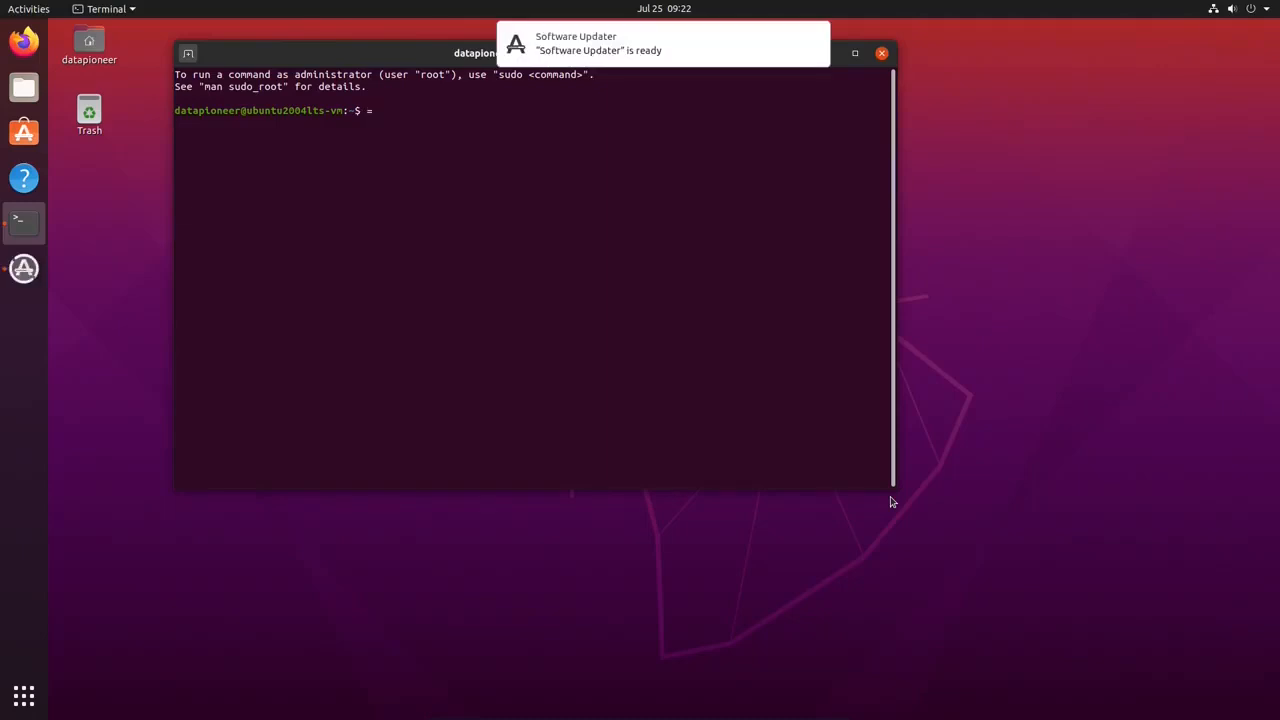
{"action": "type", "text": "++"}
{"action": "key", "text": "BackSpace"}
{"action": "key", "text": "BackSpace"}
{"action": "key", "text": "BackSpace"}
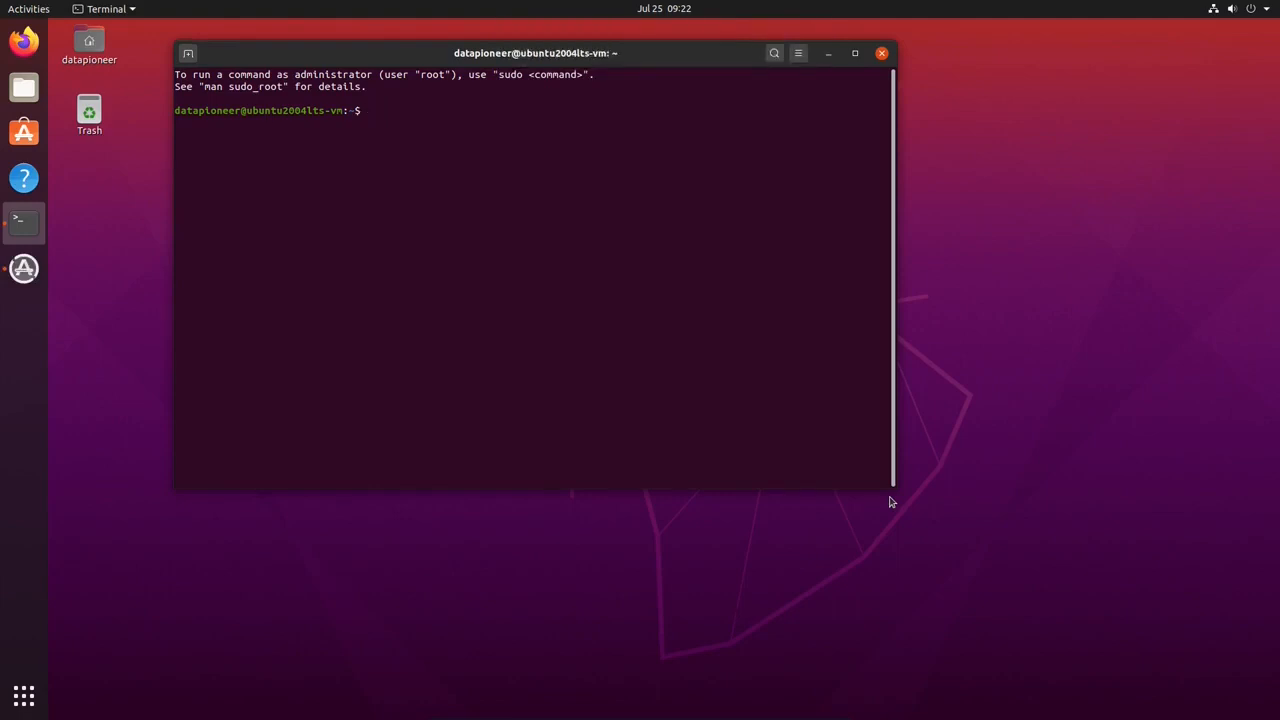
Enlarge the Terminal text for easier reading
{"action": "key", "text": "ctrl+plus"}
{"action": "key", "text": "ctrl+plus"}
{"action": "key", "text": "ctrl+plus"}
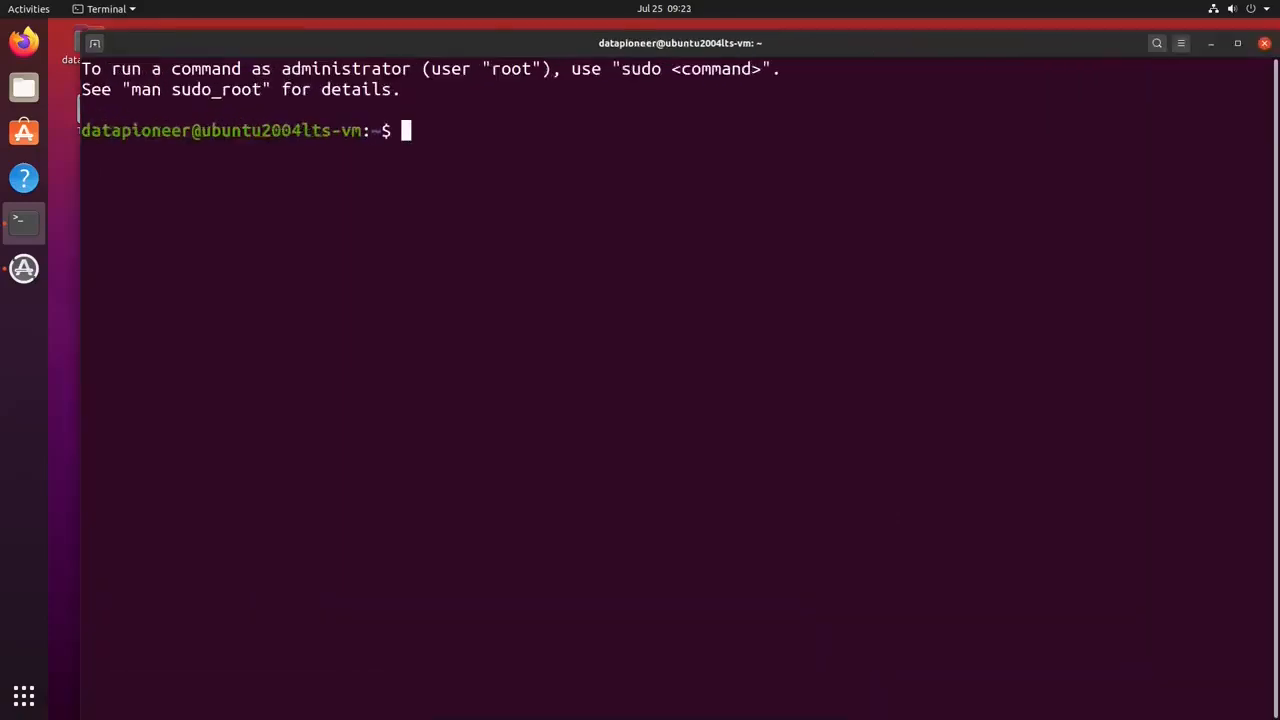
Display the kernel information with uname -a and the file system usage with df -h
{"action": "type", "text": "uname -a"}
{"action": "key", "text": "Return"}
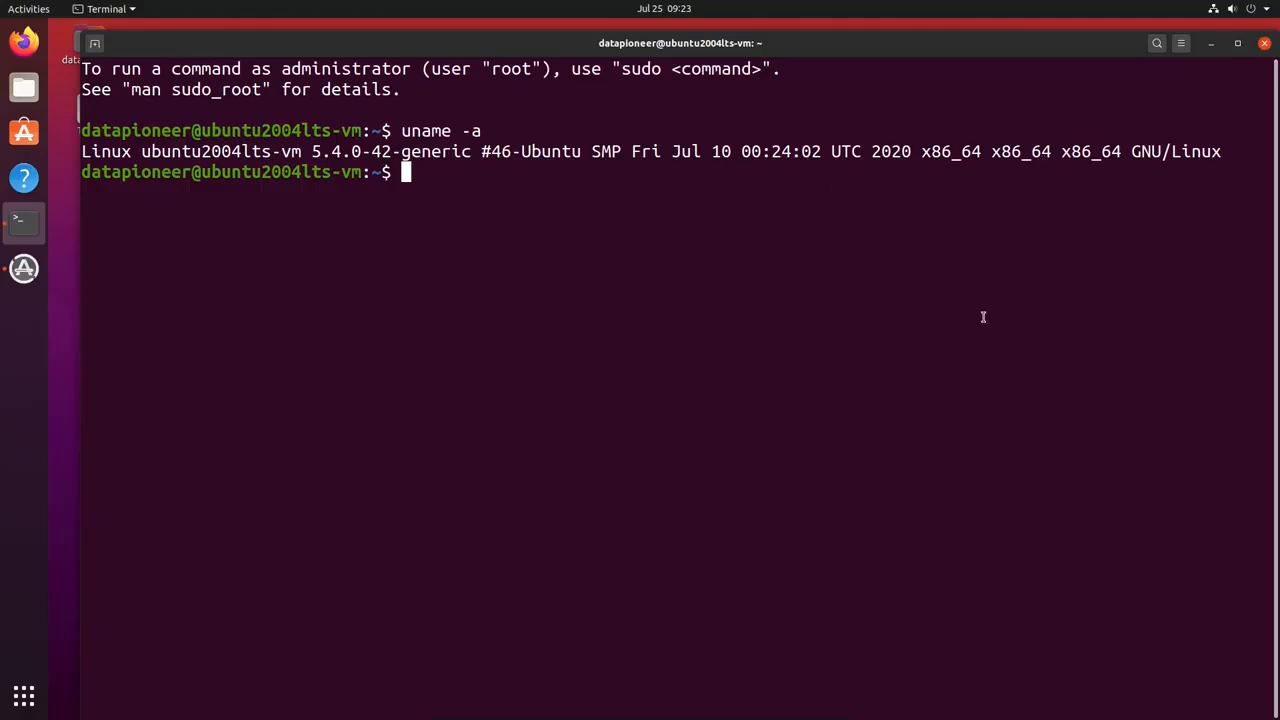
{"action": "type", "text": "df -h"}
{"action": "key", "text": "Return"}
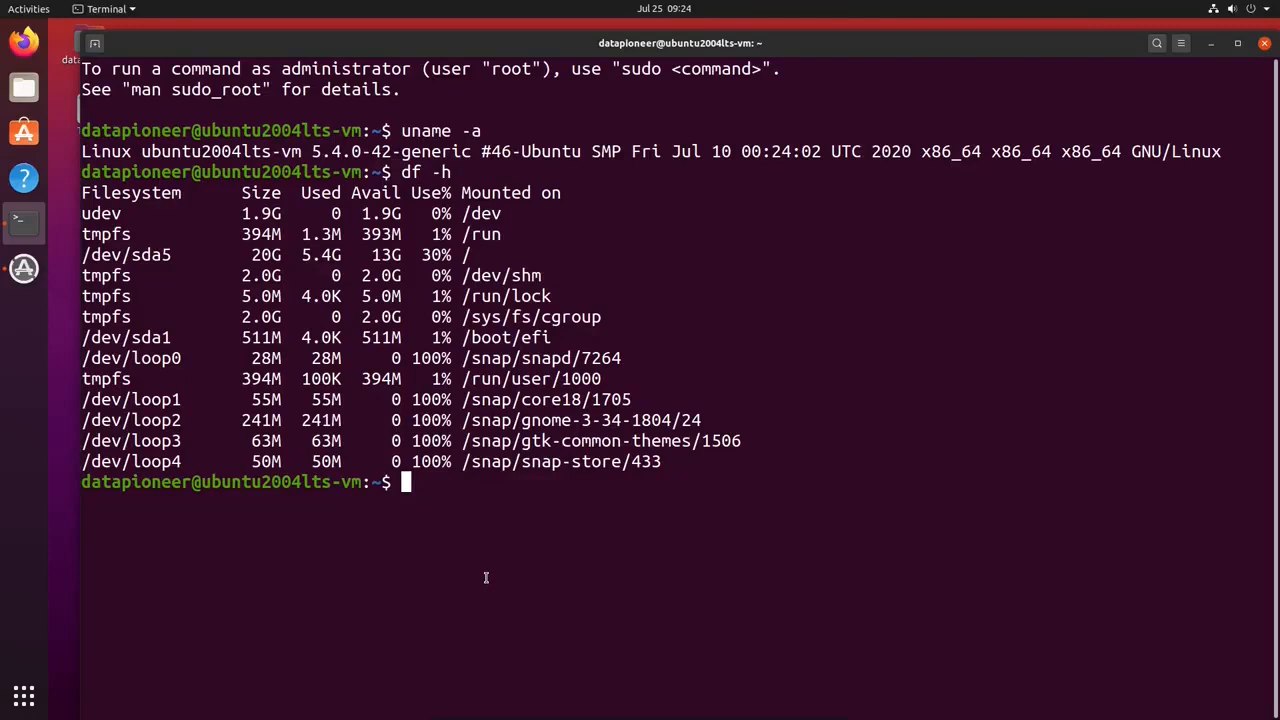
Clear the terminal and run sudo apt update && sudo apt upgrade -y, authorizing it with the account password
{"action": "type", "text": "clear"}
{"action": "key", "text": "Return"}
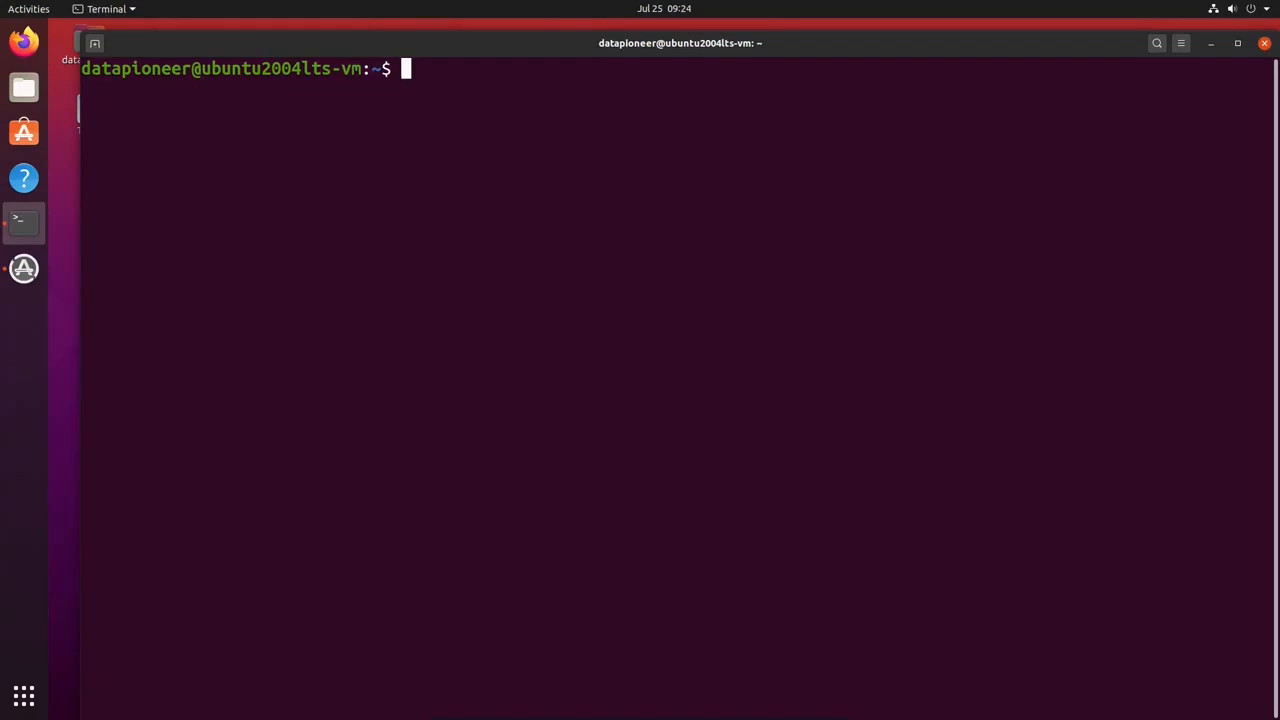
{"action": "type", "text": "sudo apt"}
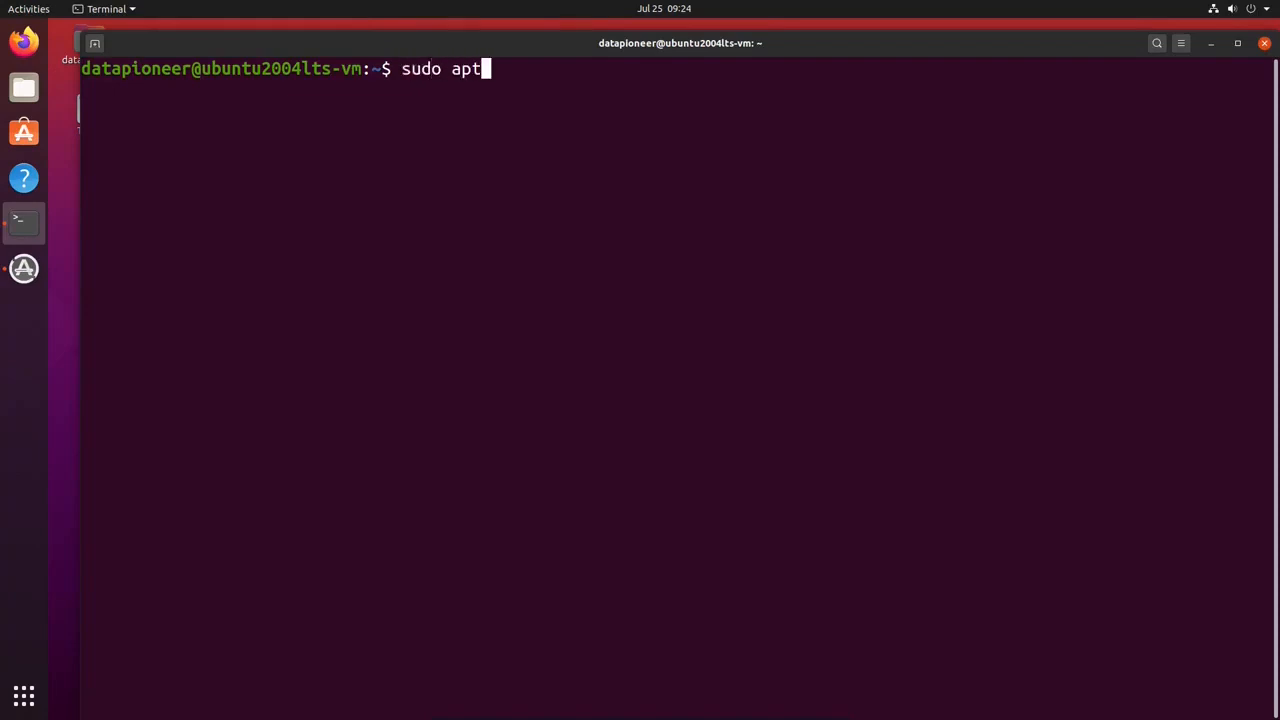
{"action": "type", "text": " upda"}
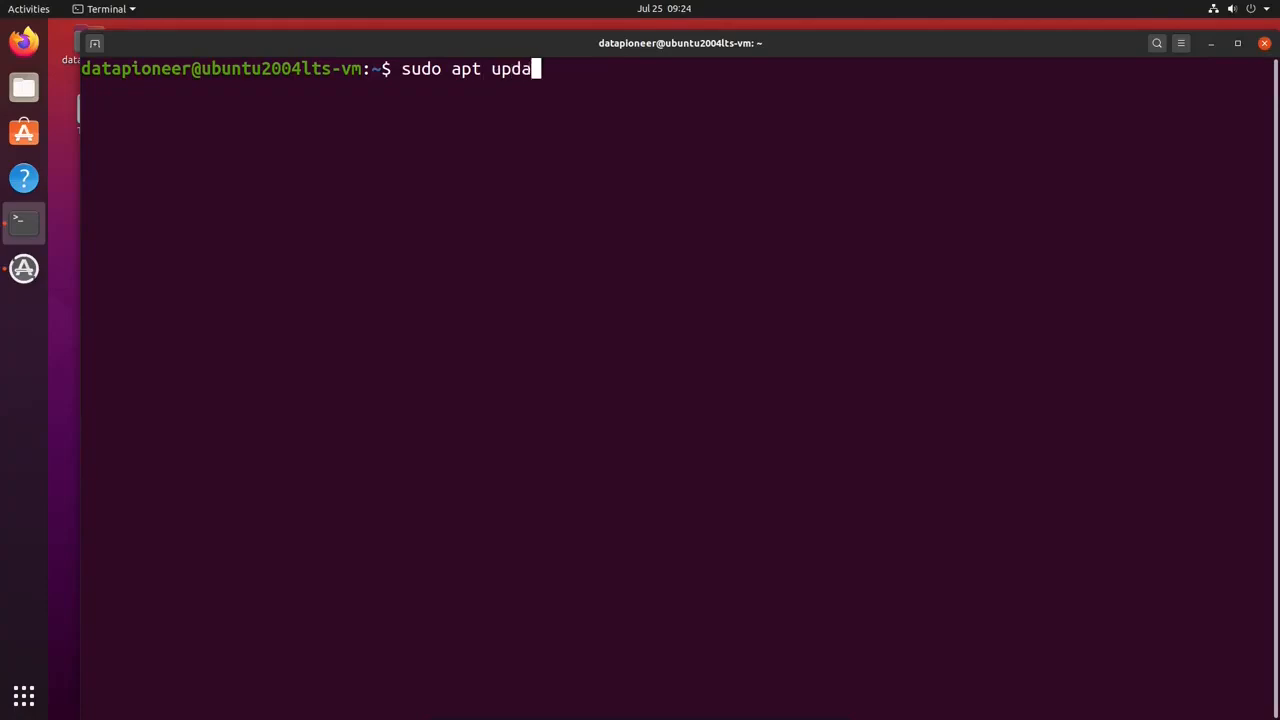
{"action": "type", "text": "te && sud"}
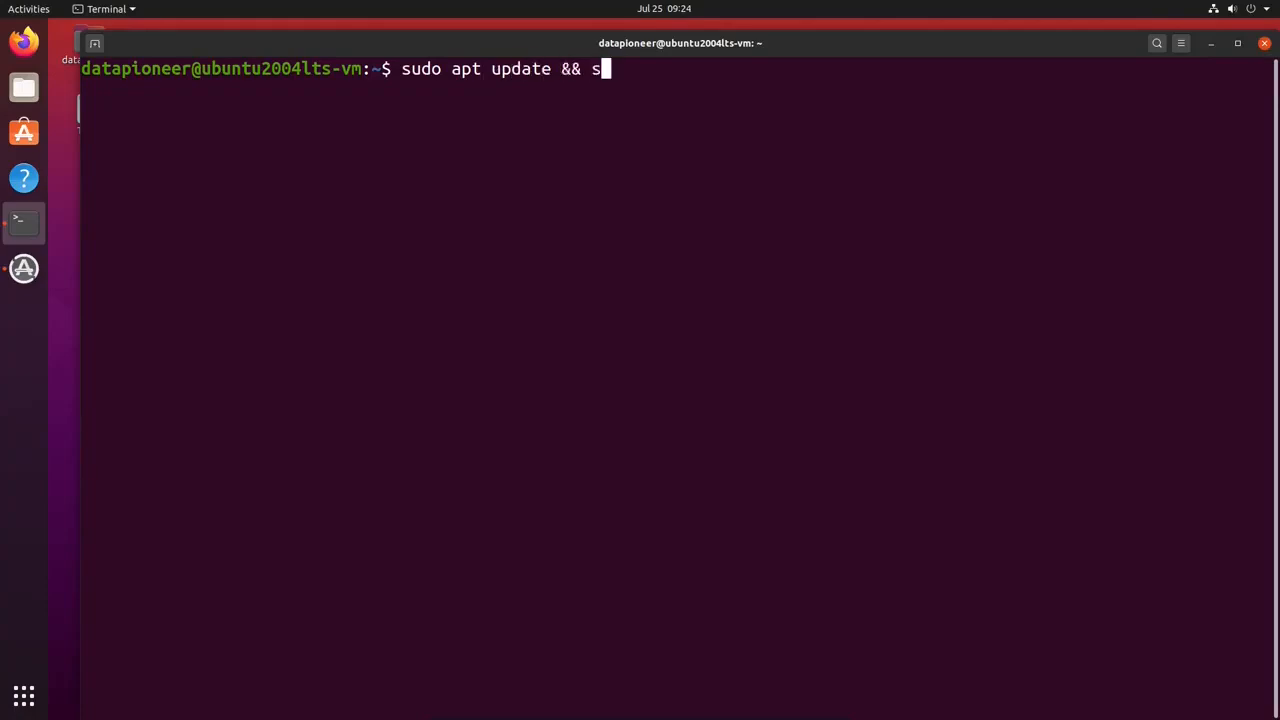
{"action": "key", "text": "BackSpace"}
{"action": "type", "text": "udo apt up"}
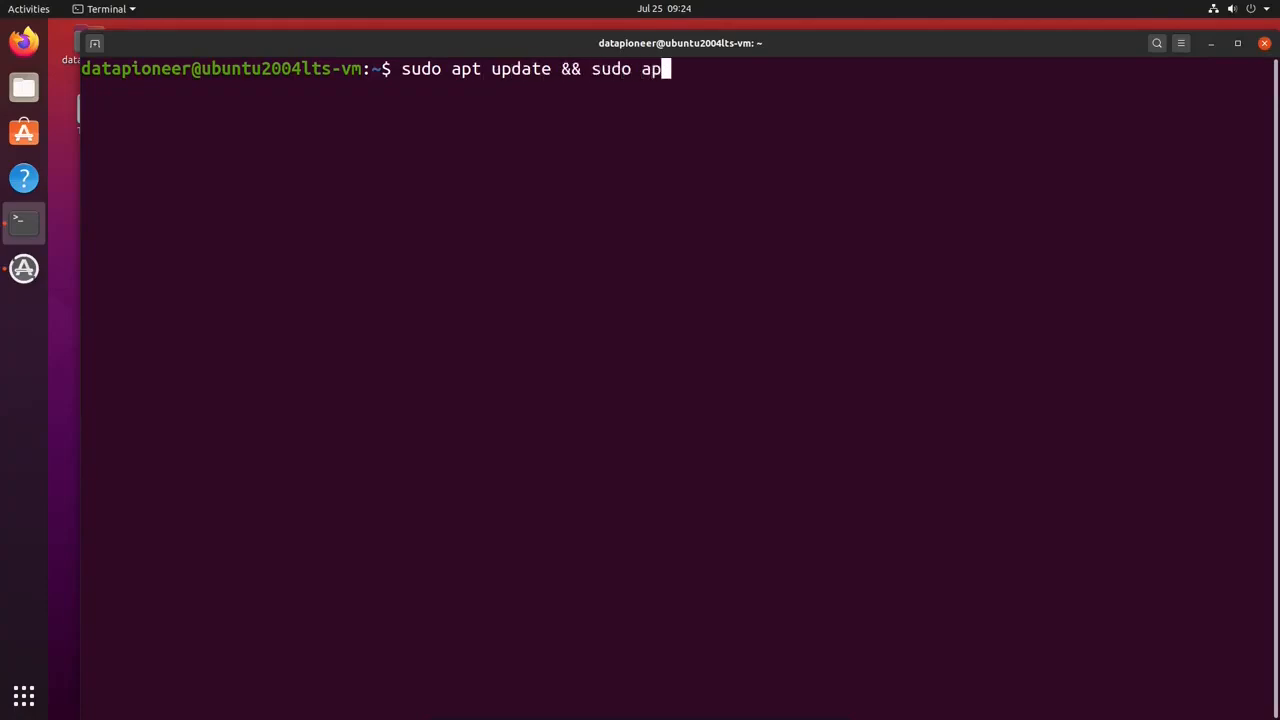
{"action": "type", "text": "grade -y"}
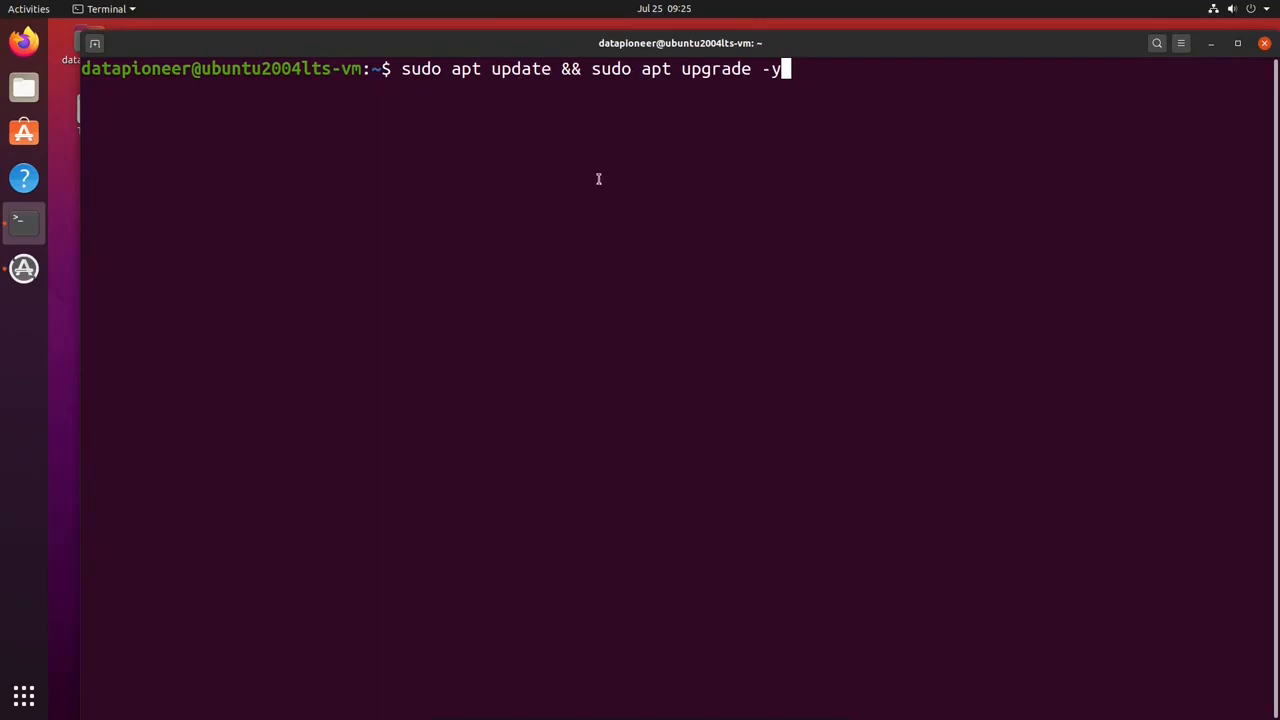
{"action": "key", "text": "Return"}
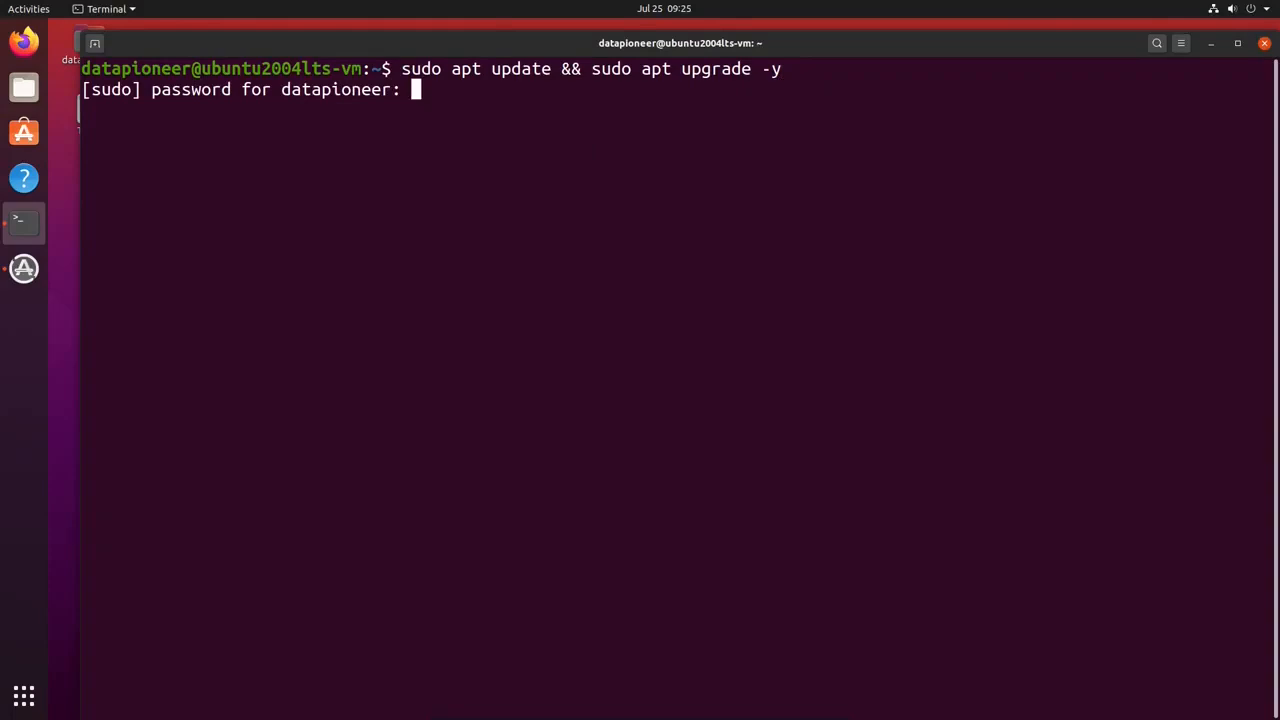
{"action": "key", "text": "Return"}
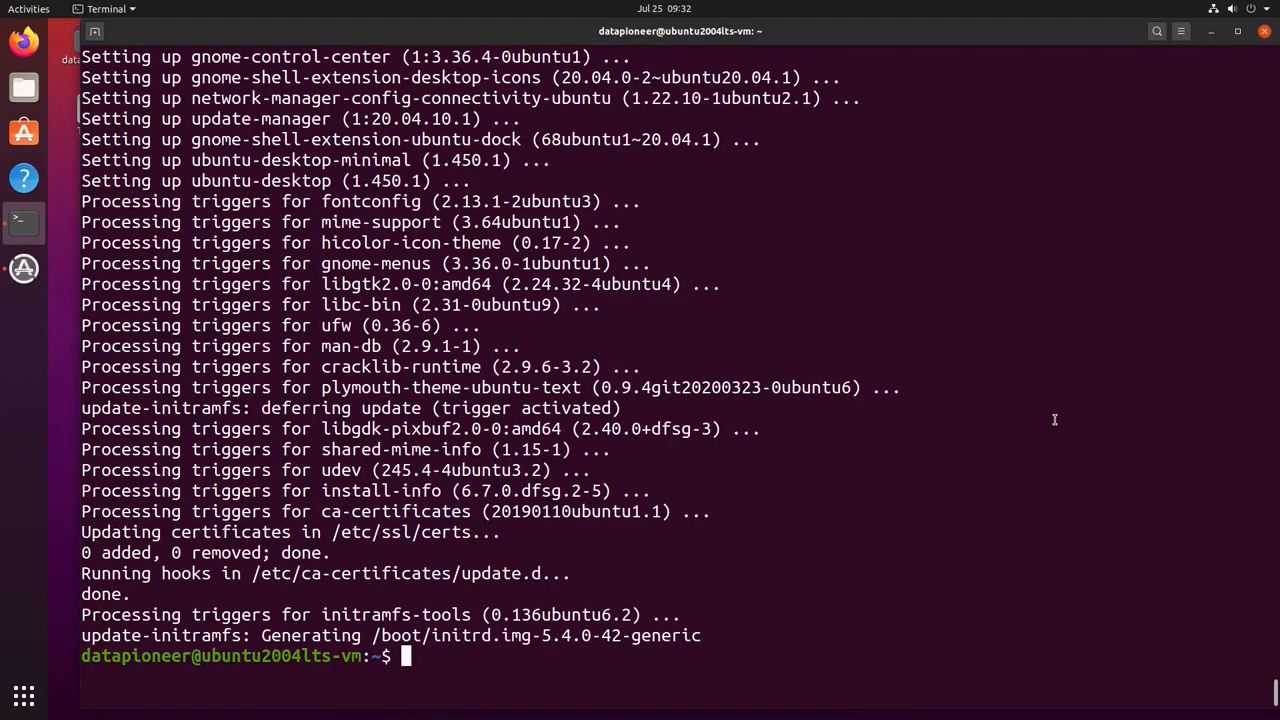
Clear the terminal and end its session with exit, and postpone the updates offered by Software Updater
{"action": "type", "text": "clear"}
{"action": "key", "text": "Return"}
{"action": "type", "text": "exit"}
{"action": "key", "text": "Return"}
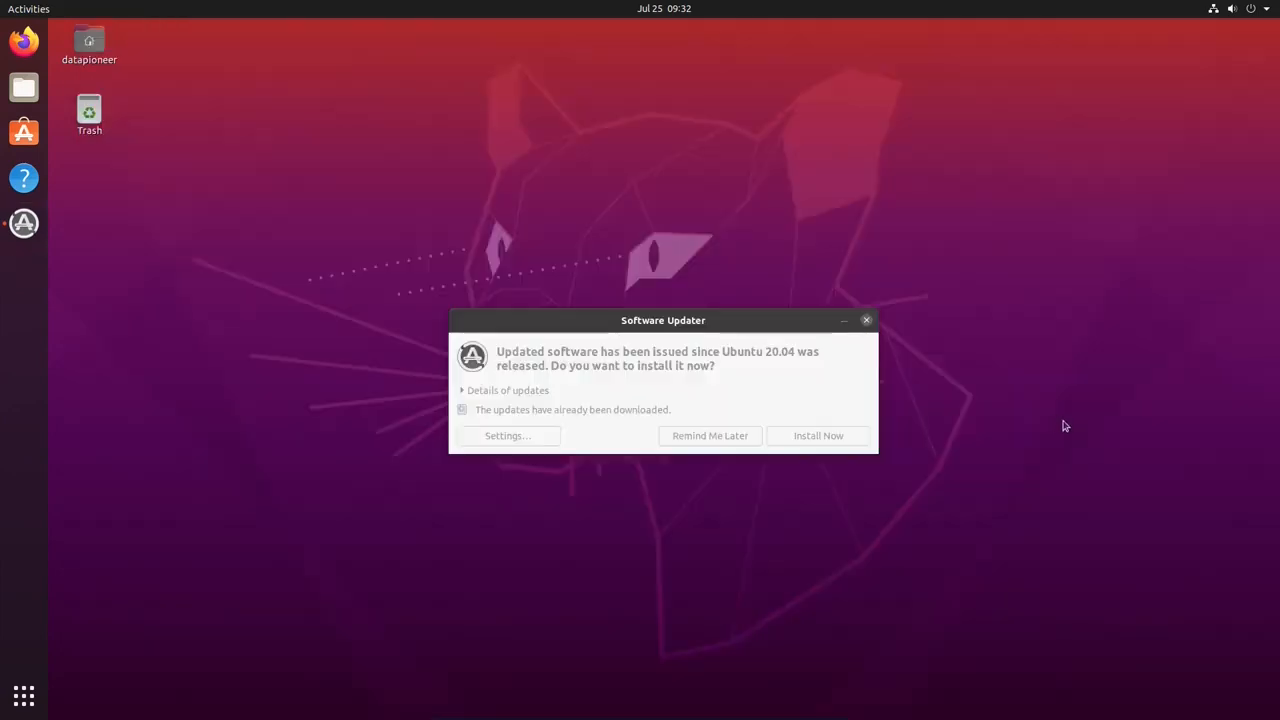
{"action": "left_click", "coordinate": [731, 440]}
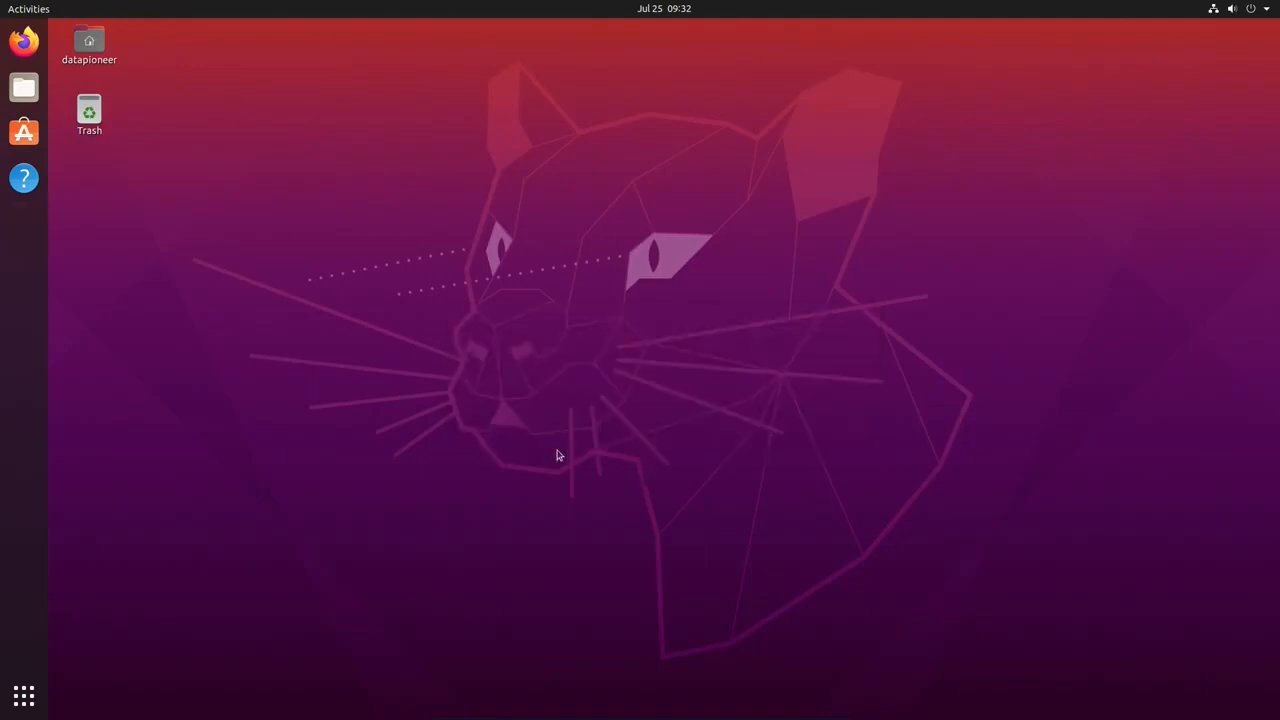